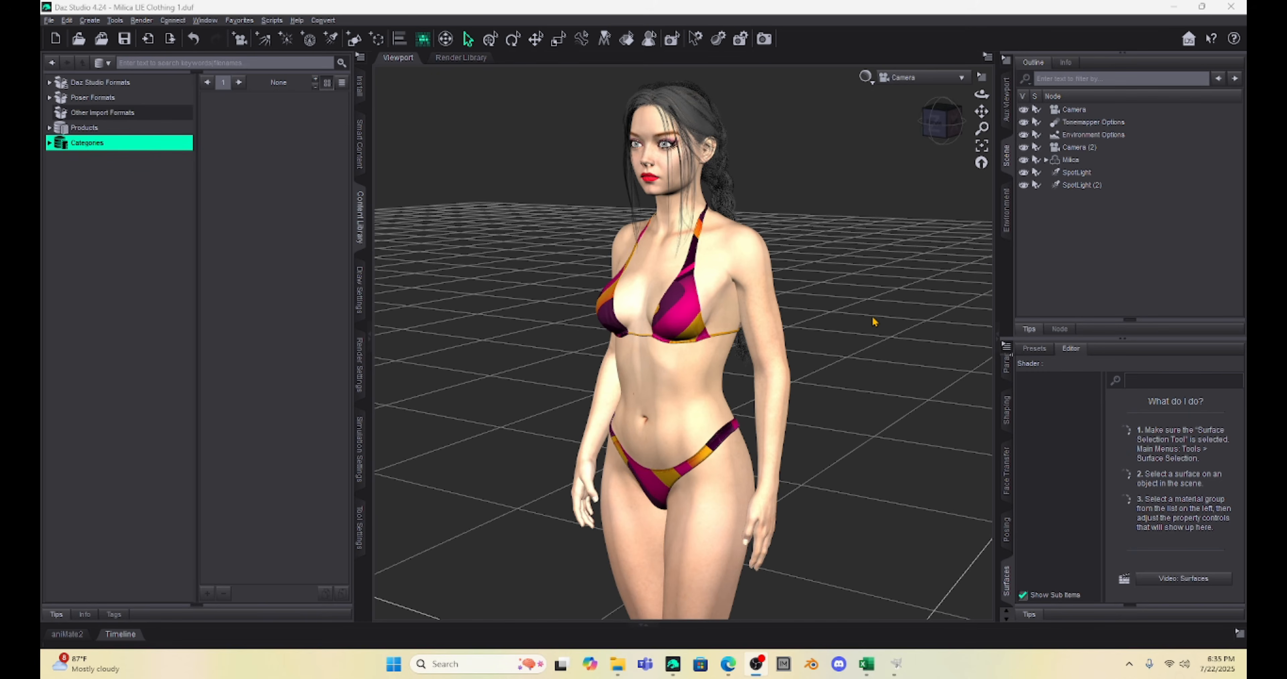
{"action": "key", "text": "alt+Tab"}
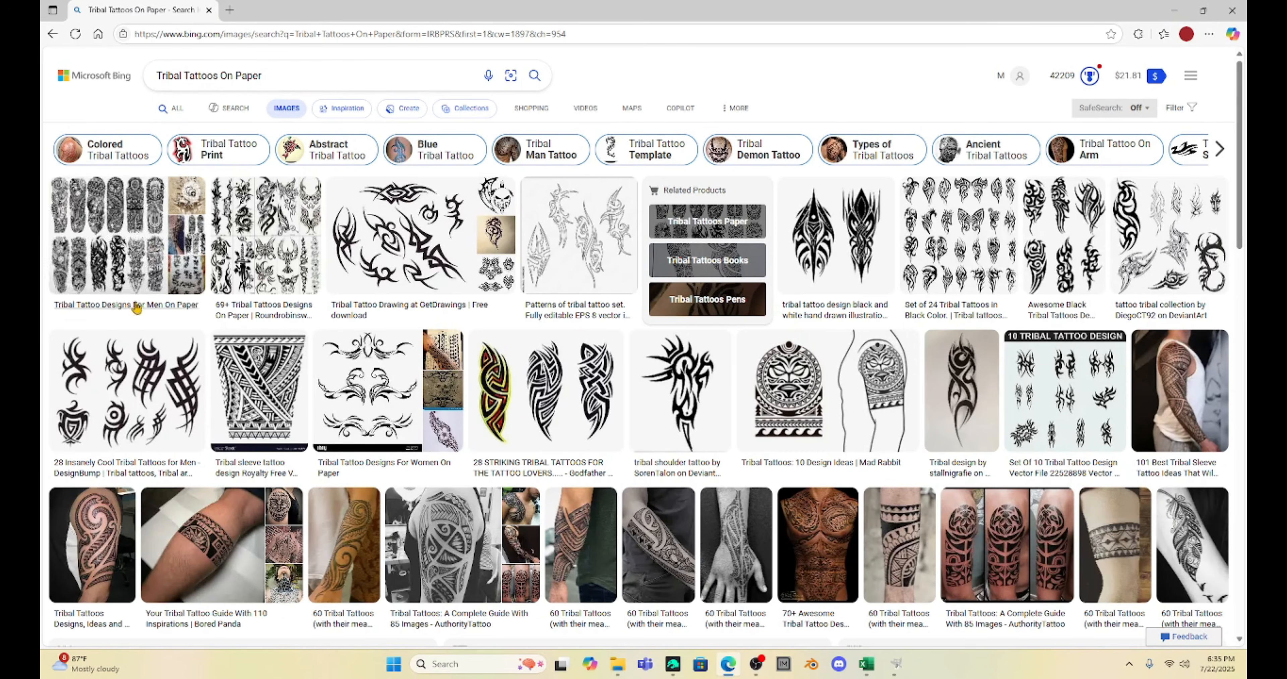
{"action": "left_click", "coordinate": [88, 390]}
{"action": "right_click", "coordinate": [515, 233]}
{"action": "left_click", "coordinate": [549, 266]}
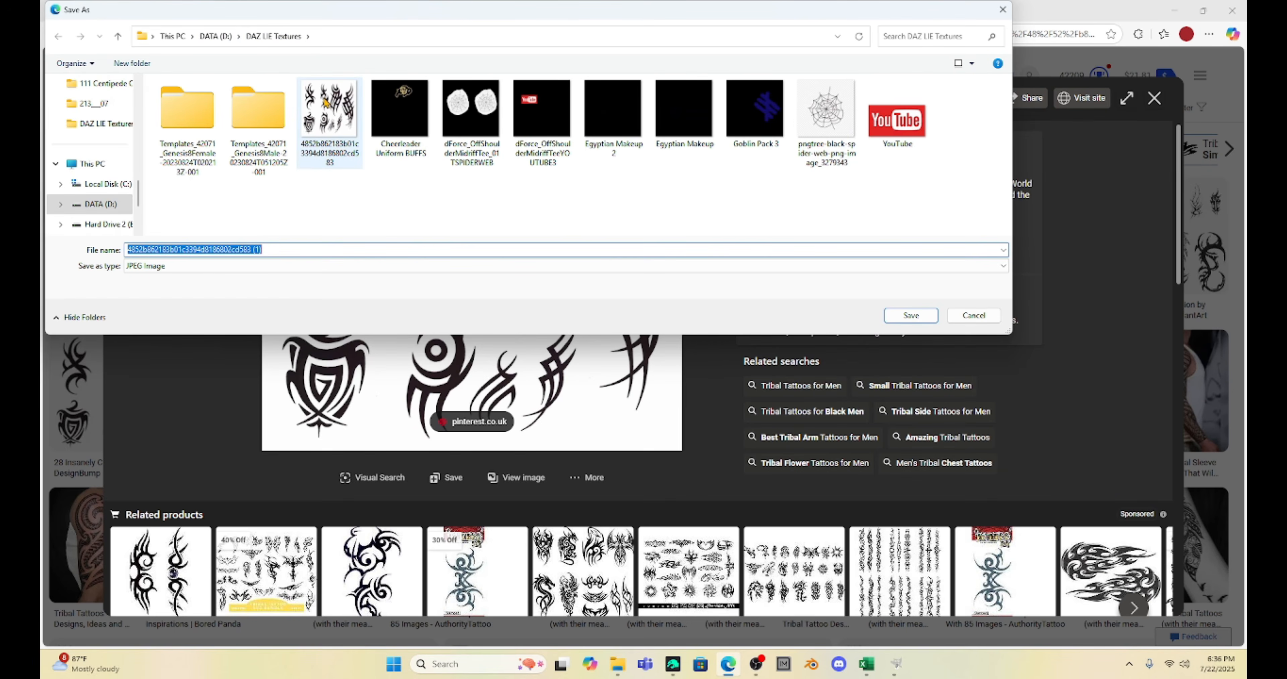
{"action": "left_click", "coordinate": [1001, 11]}
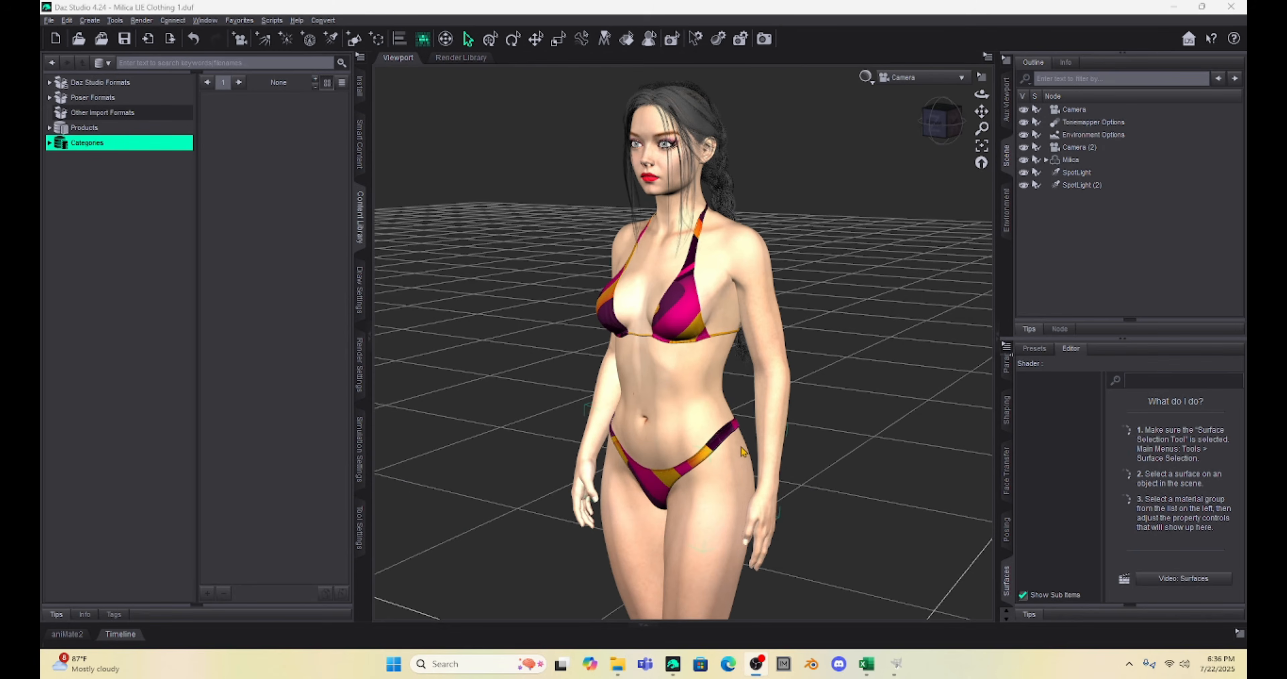
Open the tribal tattoo sheet image from the DAZ LIE Textures folder in Paint.
{"action": "left_click", "coordinate": [617, 663]}
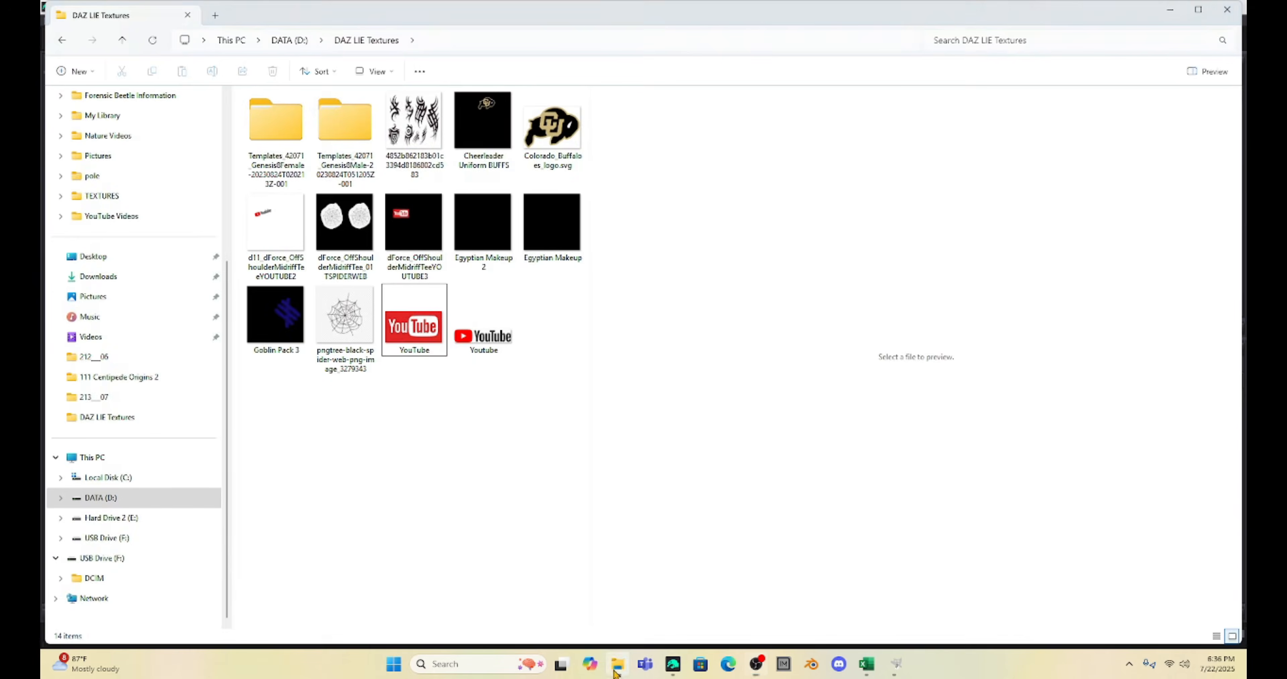
{"action": "left_click", "coordinate": [392, 142]}
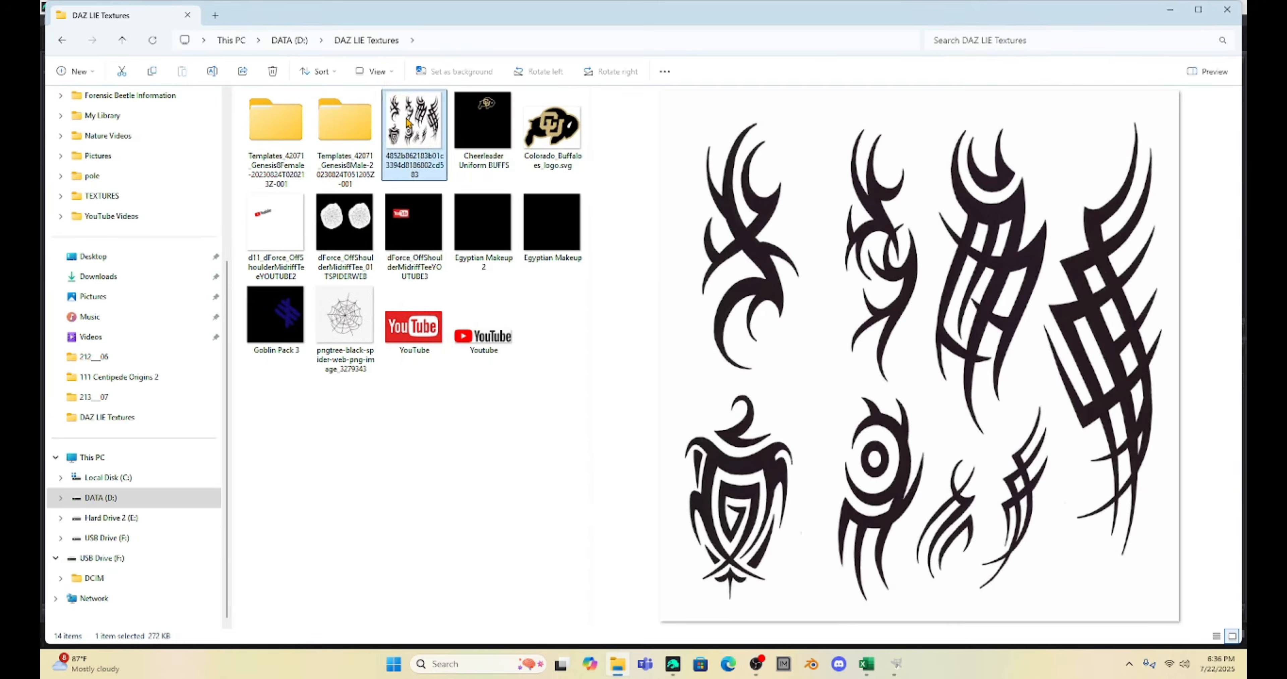
{"action": "right_click", "coordinate": [407, 121]}
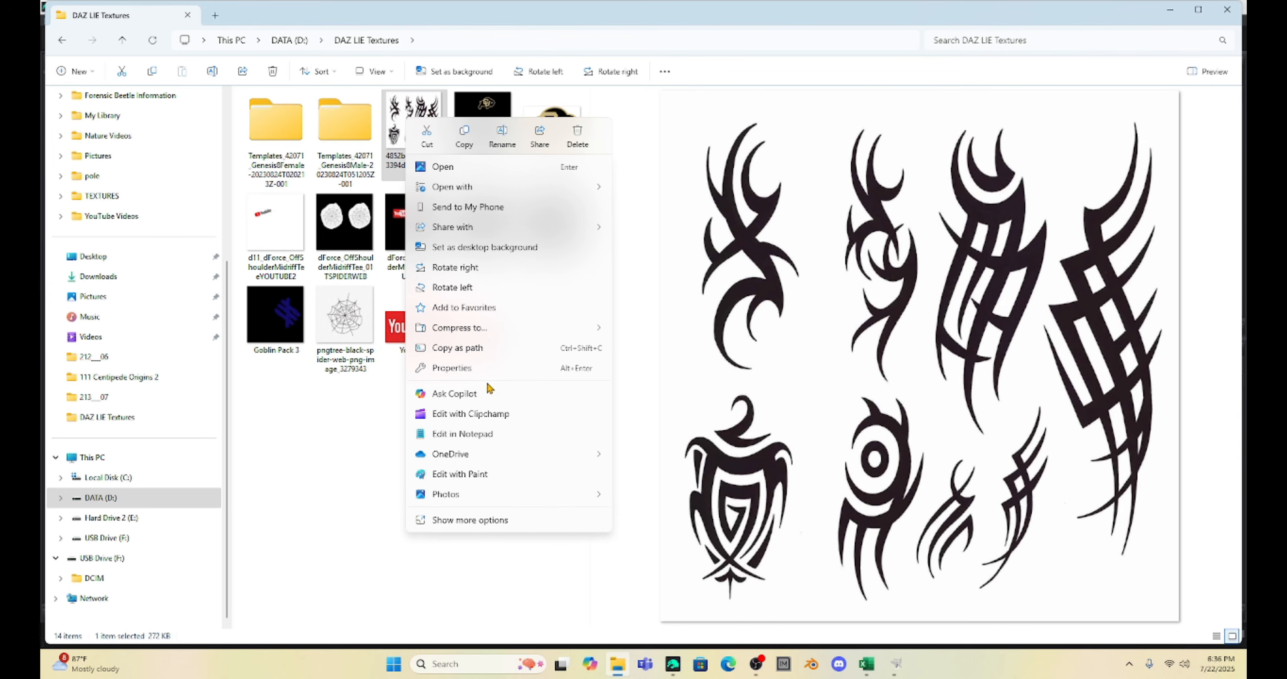
{"action": "left_click", "coordinate": [477, 475]}
Select and copy the third tattoo of the upper row with a rectangle of about 630 × 1265 px.
{"action": "left_click", "coordinate": [1126, 637]}
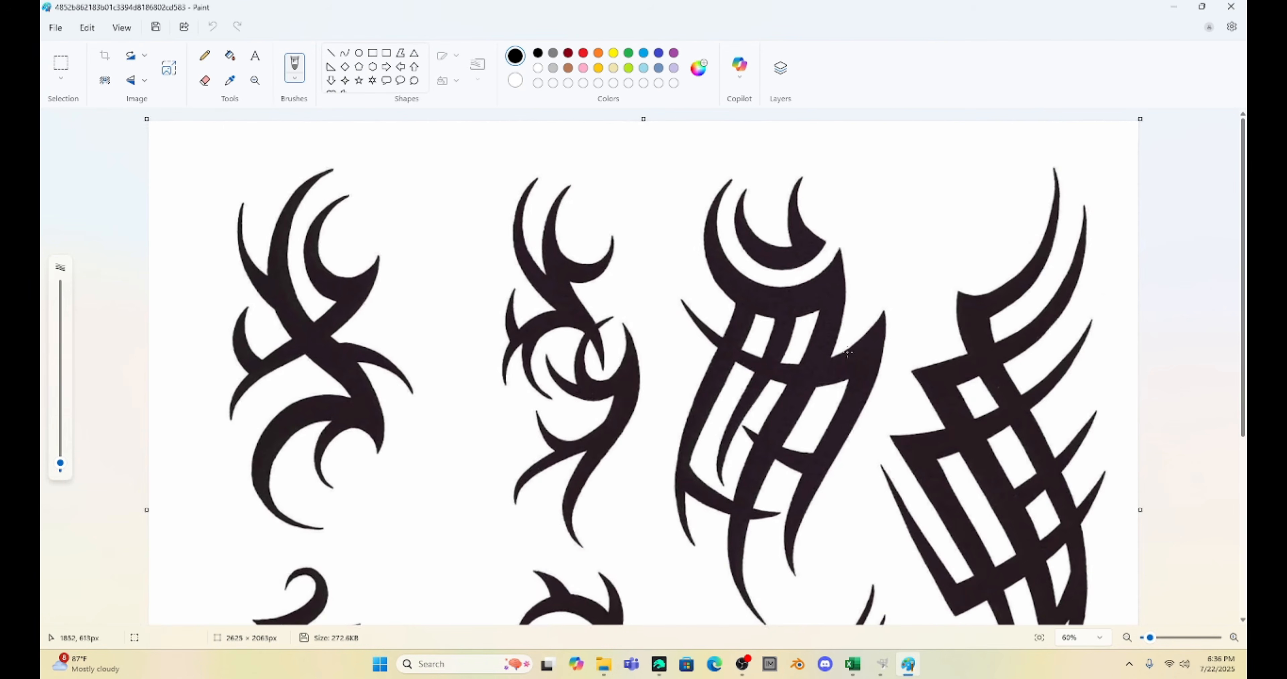
{"action": "scroll", "coordinate": [846, 349], "scroll_direction": "down", "scroll_amount": 3}
{"action": "scroll", "coordinate": [846, 352], "scroll_direction": "down", "scroll_amount": 2}
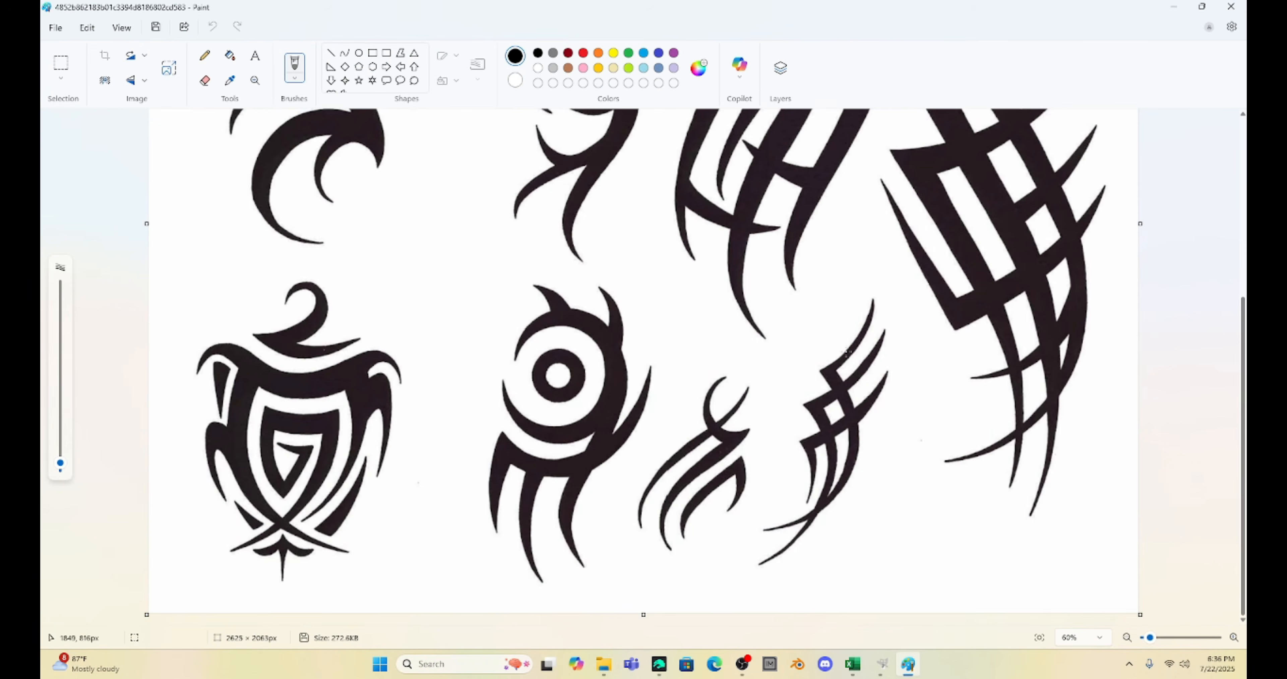
{"action": "scroll", "coordinate": [846, 352], "scroll_direction": "up", "scroll_amount": 5}
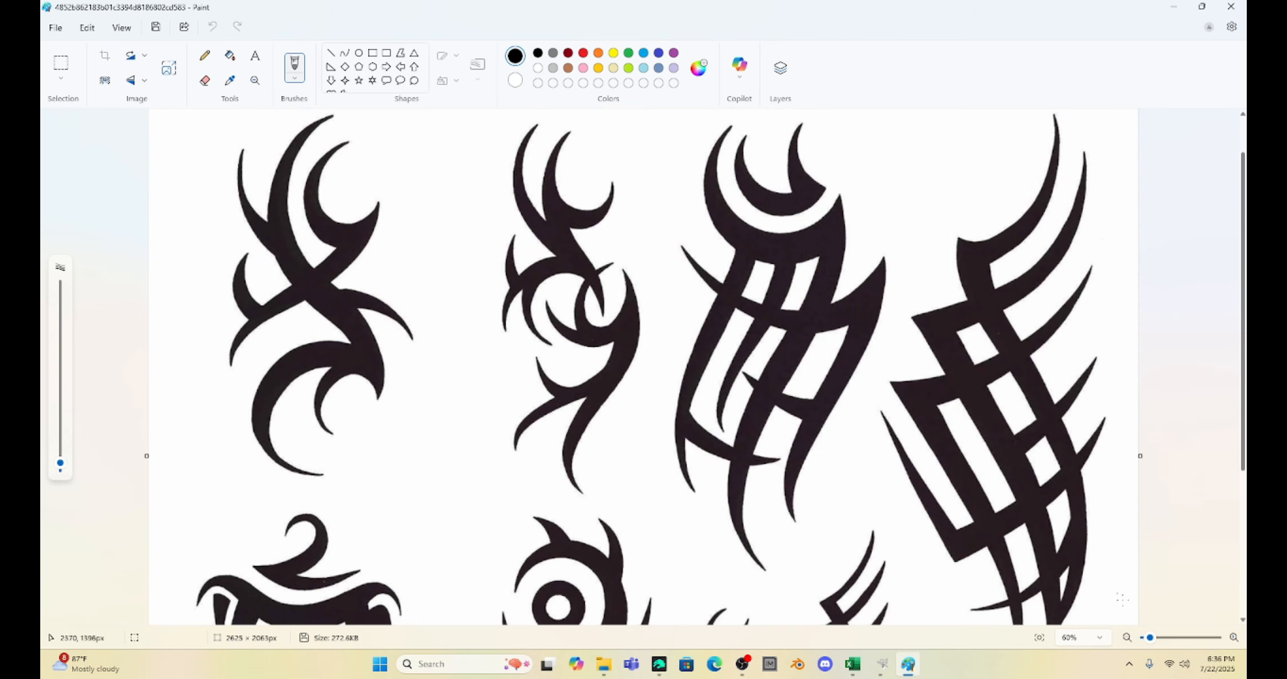
{"action": "left_click", "coordinate": [1126, 637]}
{"action": "left_click", "coordinate": [1125, 637]}
{"action": "scroll", "coordinate": [706, 214], "scroll_direction": "down", "scroll_amount": 1}
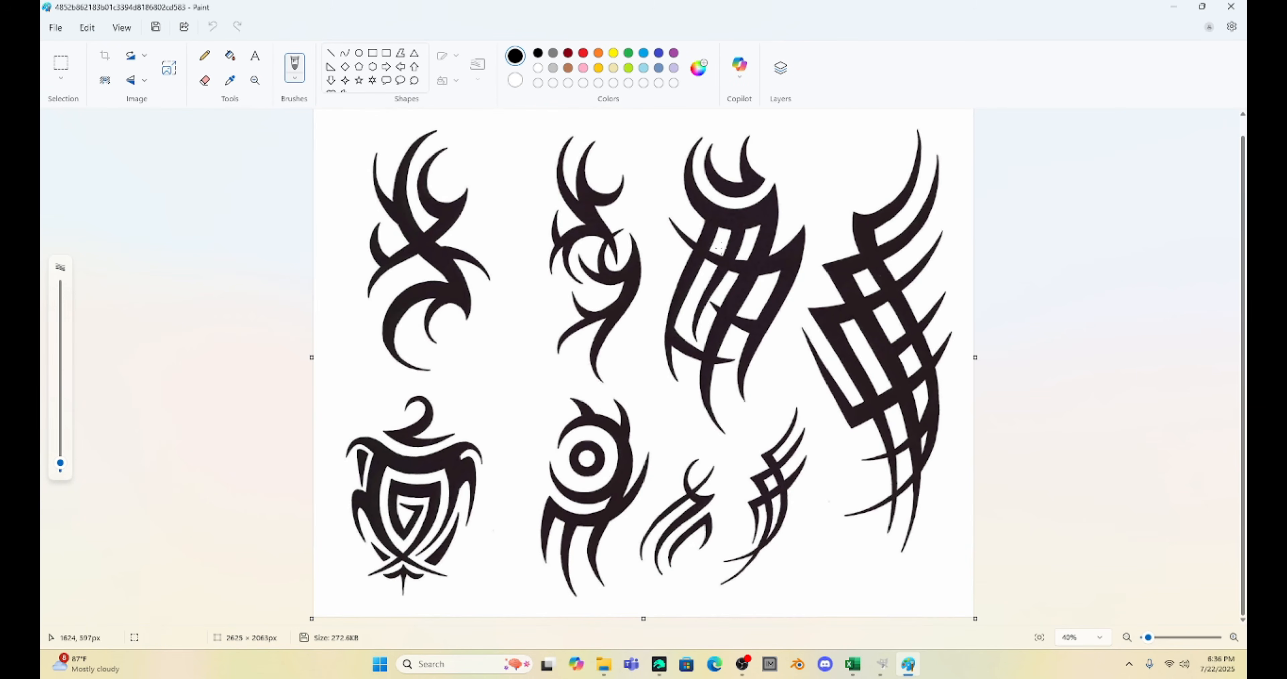
{"action": "left_click", "coordinate": [63, 64]}
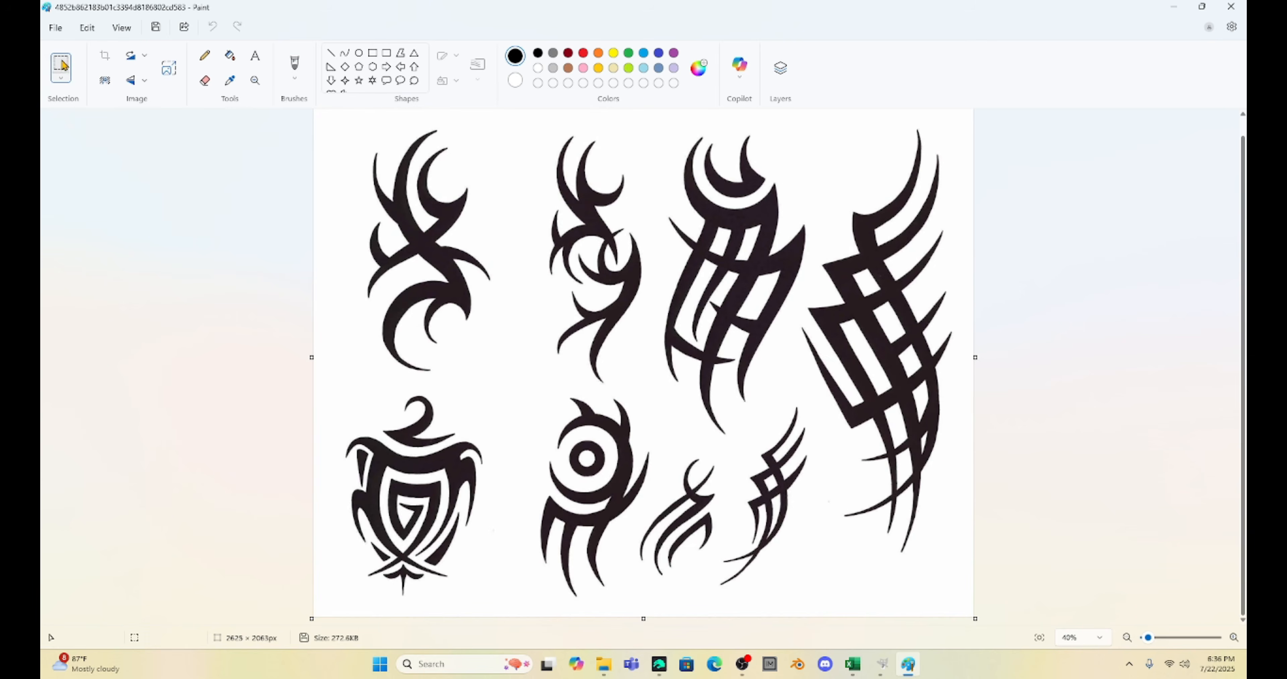
{"action": "left_click_drag", "start_coordinate": [653, 122], "coordinate": [812, 442]}
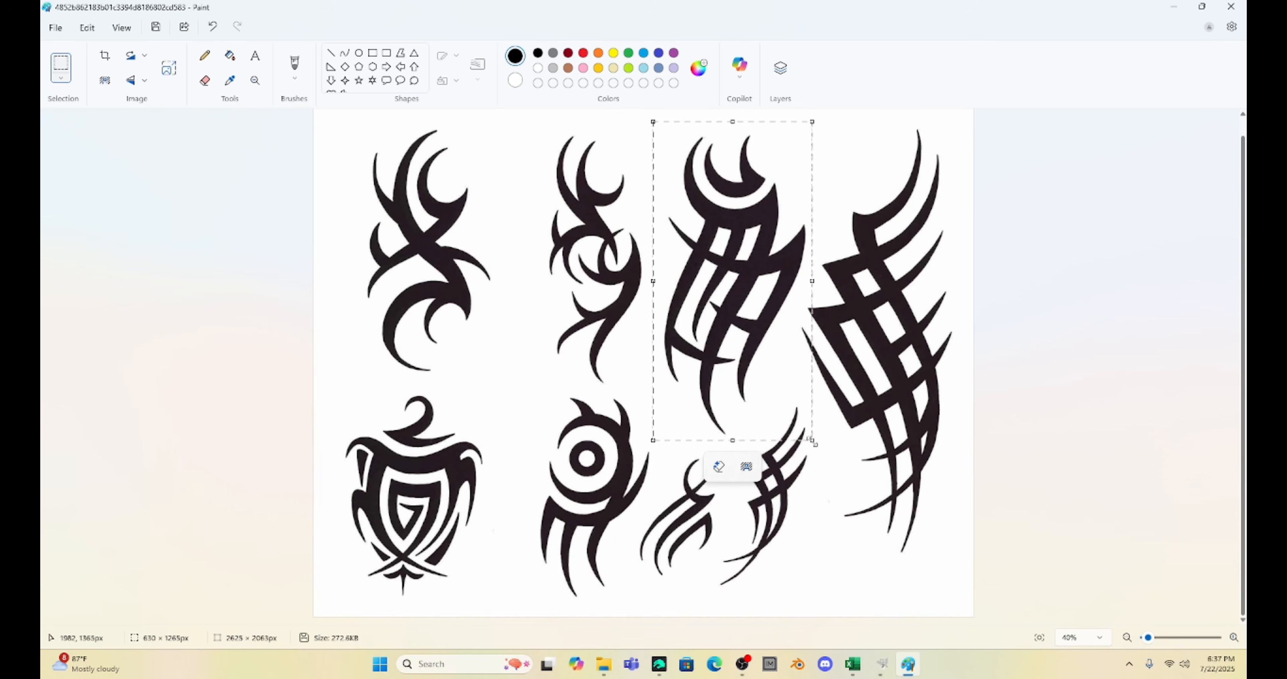
Paste the copied tattoo into a new image and shift it so it fits fully within the canvas.
{"action": "left_click", "coordinate": [56, 28]}
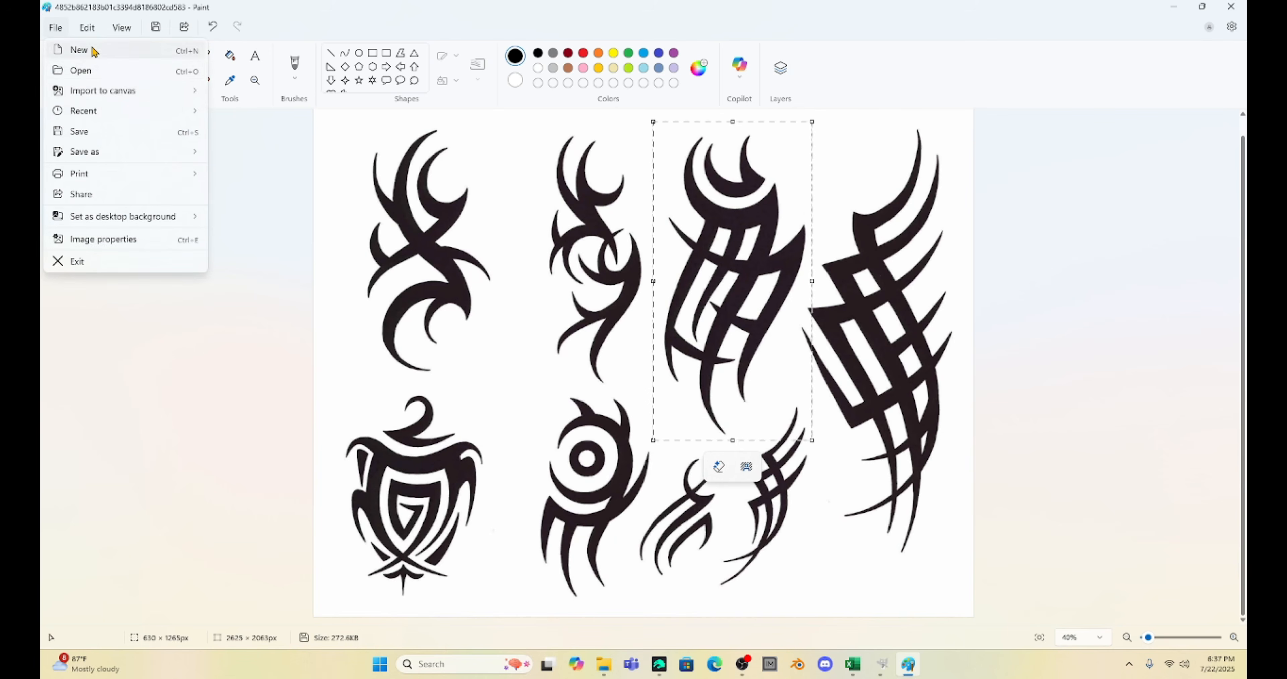
{"action": "left_click", "coordinate": [92, 50]}
{"action": "key", "text": "ctrl+v"}
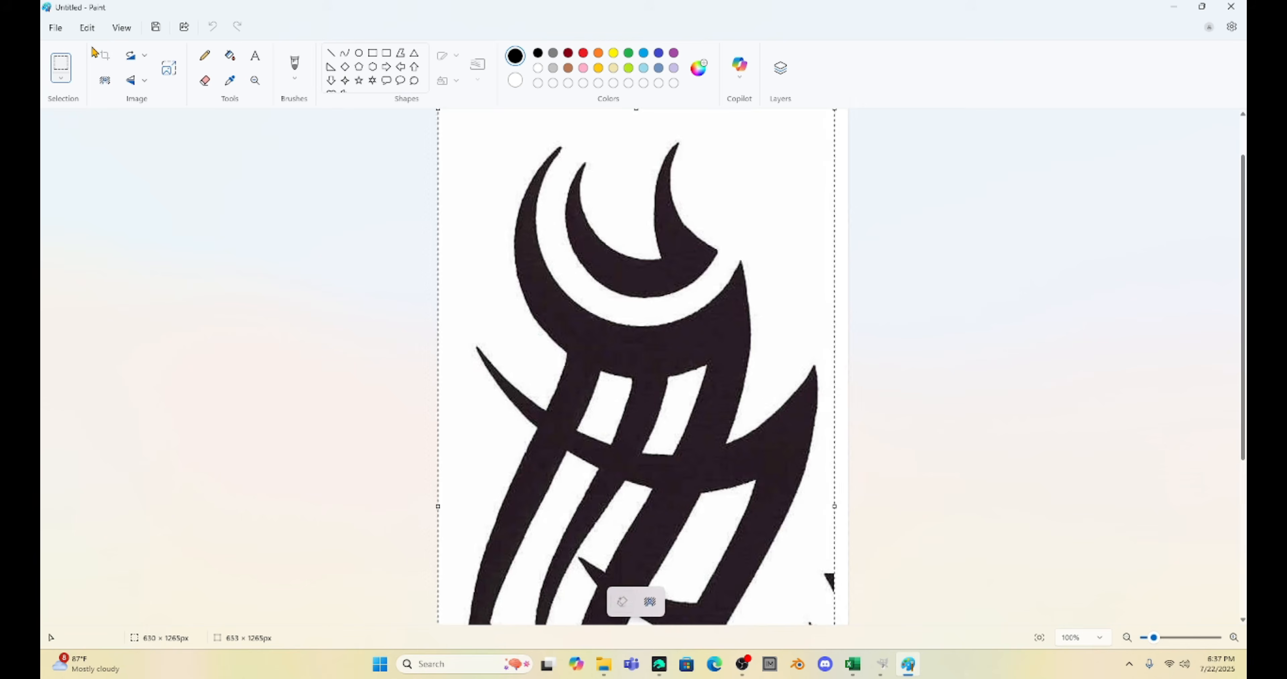
{"action": "left_click", "coordinate": [1127, 637]}
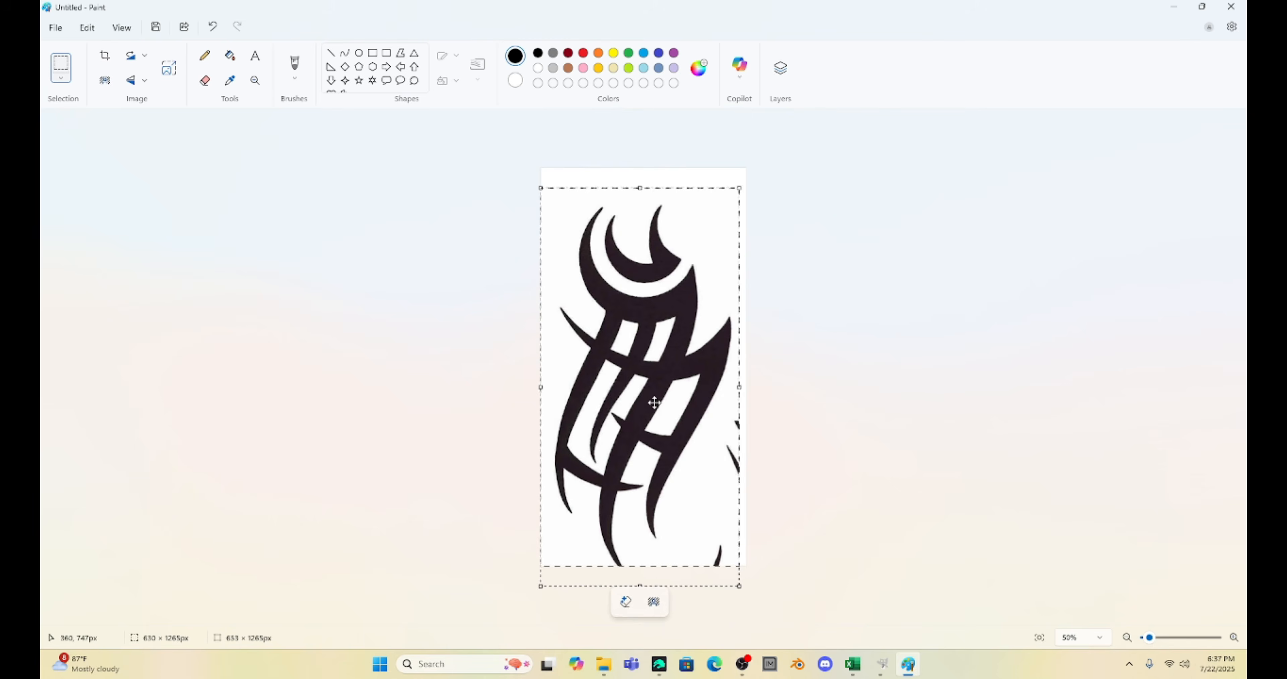
{"action": "left_click_drag", "start_coordinate": [654, 404], "coordinate": [659, 380]}
{"action": "left_click", "coordinate": [425, 339]}
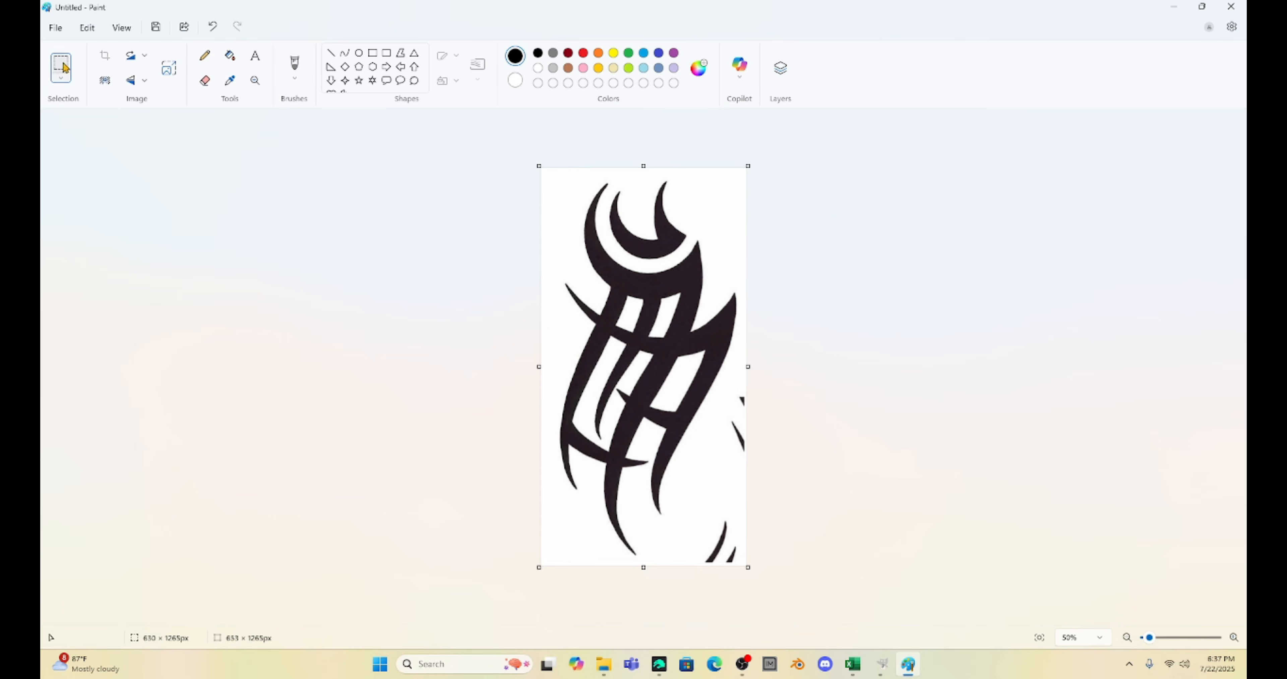
Delete the leftover fragments of neighbouring tattoos along the right edge and in the lower right corner of the image.
{"action": "left_click", "coordinate": [739, 385]}
{"action": "left_click_drag", "start_coordinate": [738, 385], "coordinate": [754, 476]}
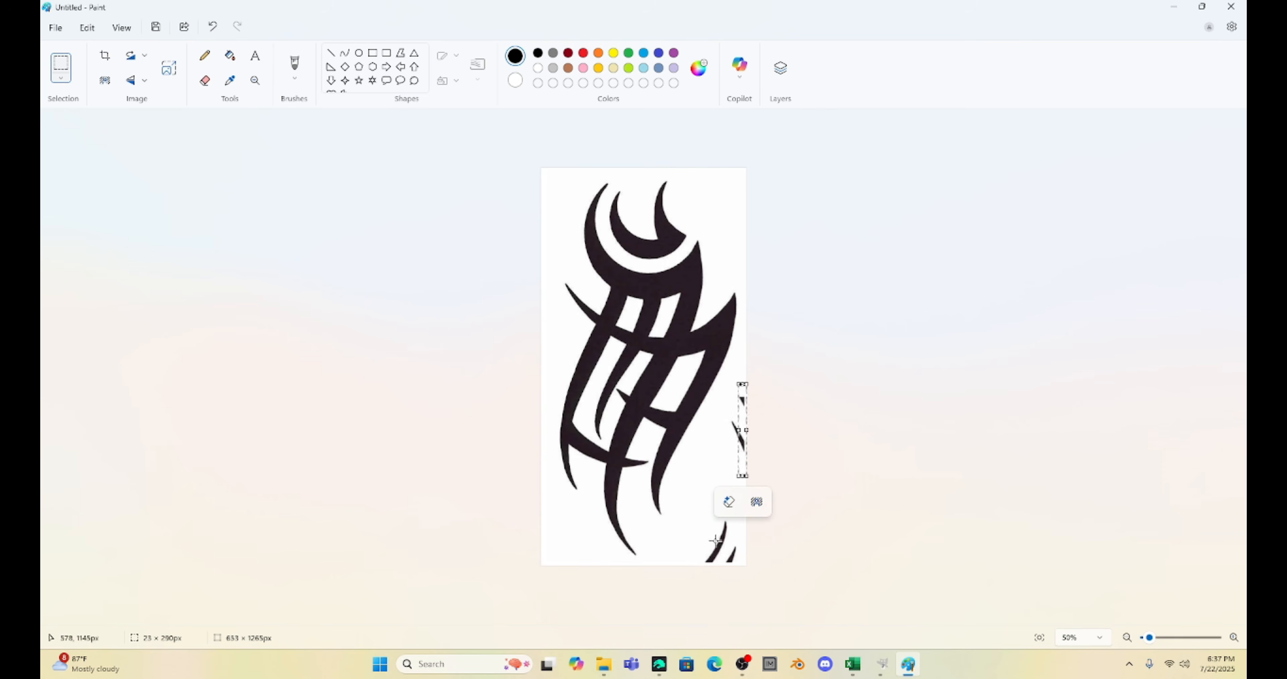
{"action": "left_click", "coordinate": [710, 589]}
{"action": "left_click_drag", "start_coordinate": [693, 502], "coordinate": [762, 585]}
{"action": "key", "text": "Delete"}
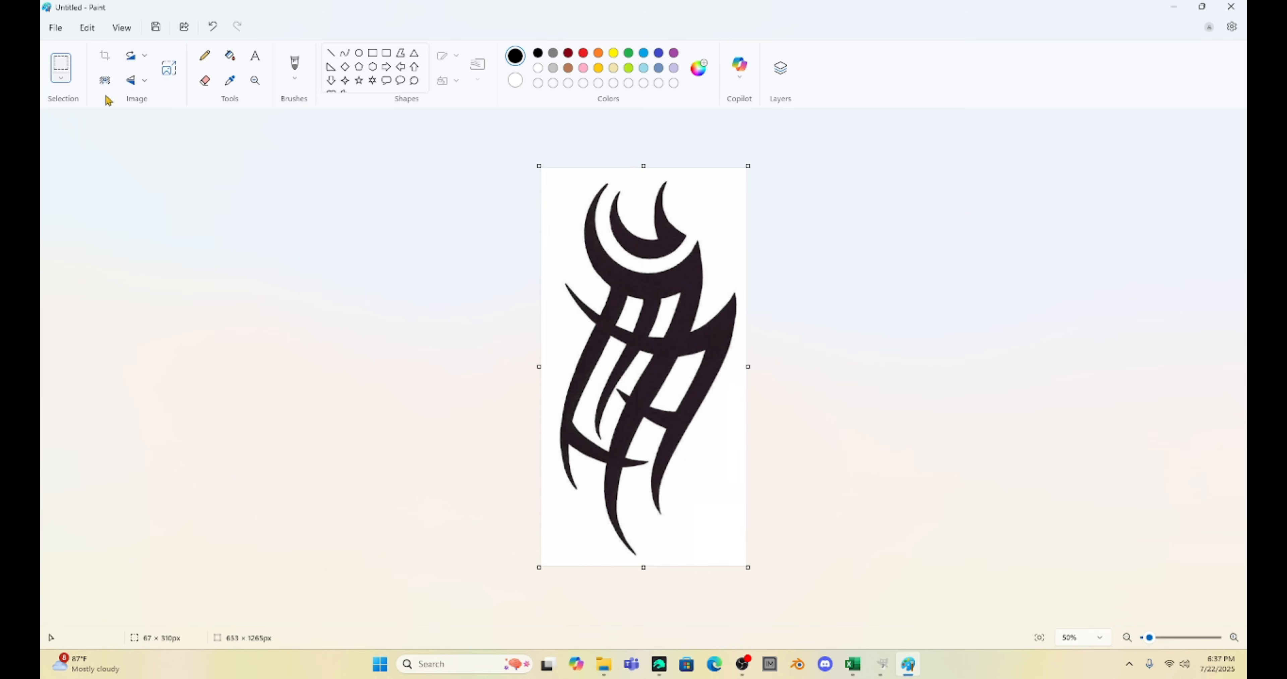
Save the isolated tattoo as a JPEG named Tribal 1 in the DAZ LIE Textures folder and return to Daz Studio.
{"action": "left_click", "coordinate": [55, 29]}
{"action": "mouse_move", "coordinate": [86, 155]}
{"action": "left_click", "coordinate": [231, 173]}
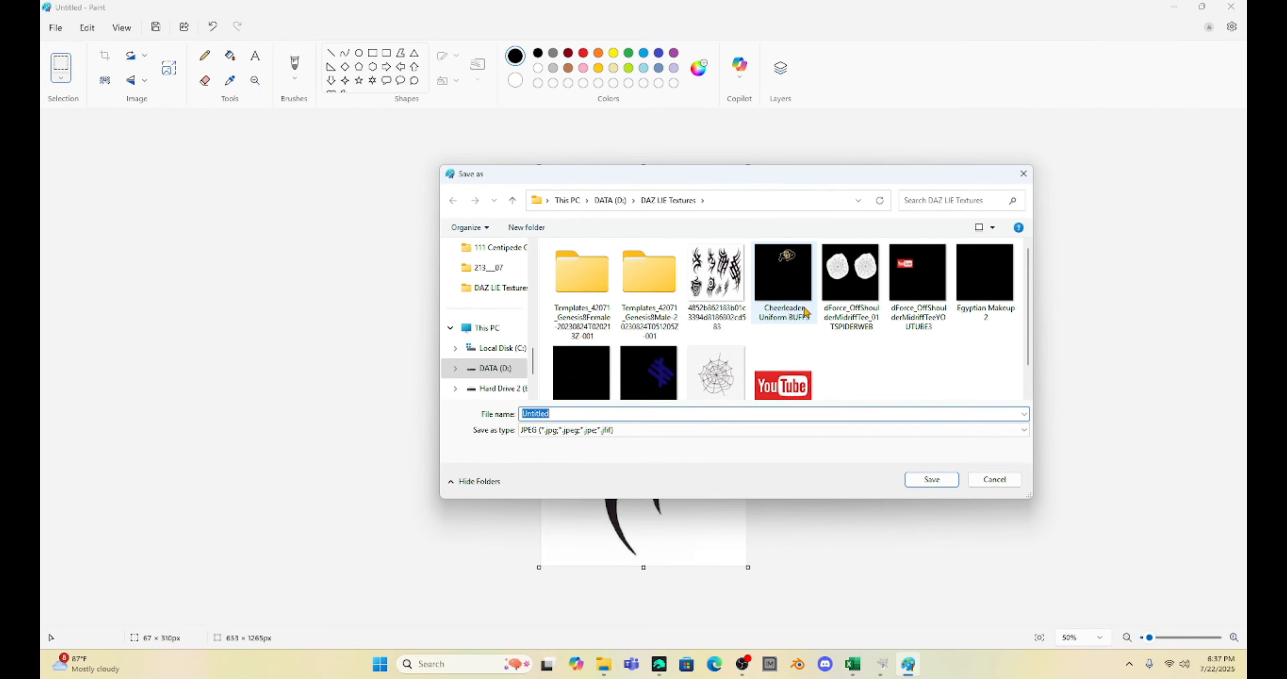
{"action": "type", "text": "Tribal 1"}
{"action": "key", "text": "Return"}
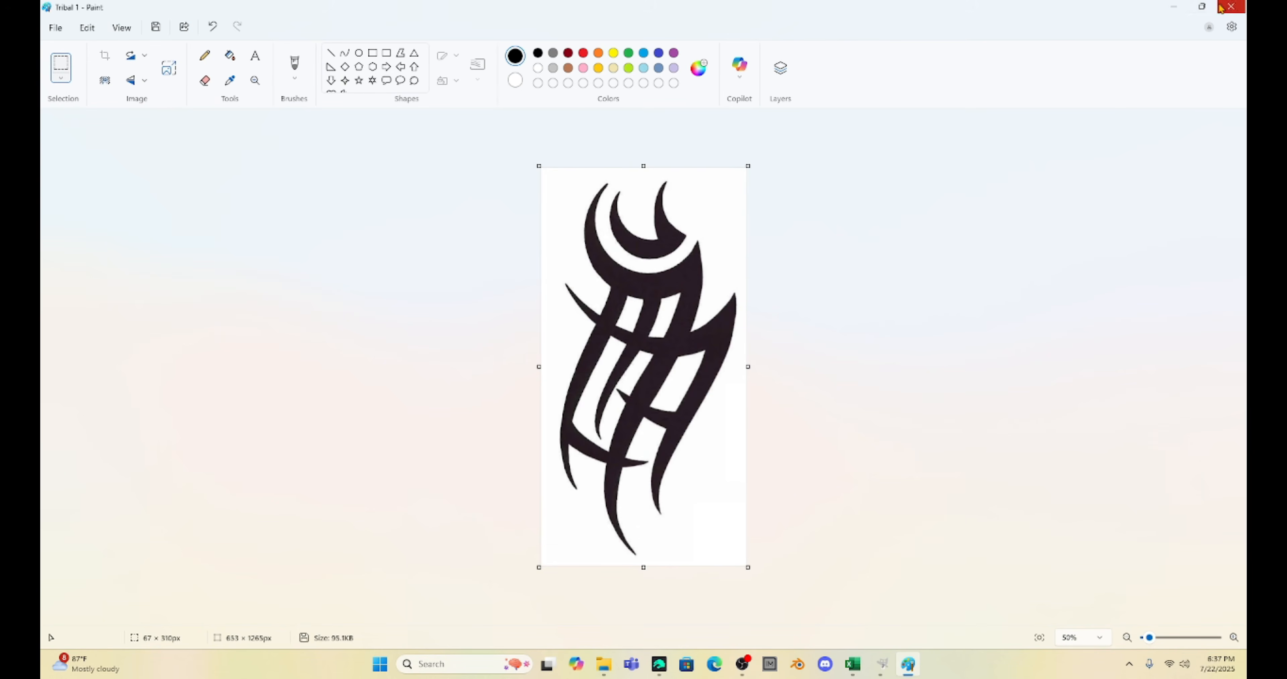
{"action": "left_click", "coordinate": [1218, 7]}
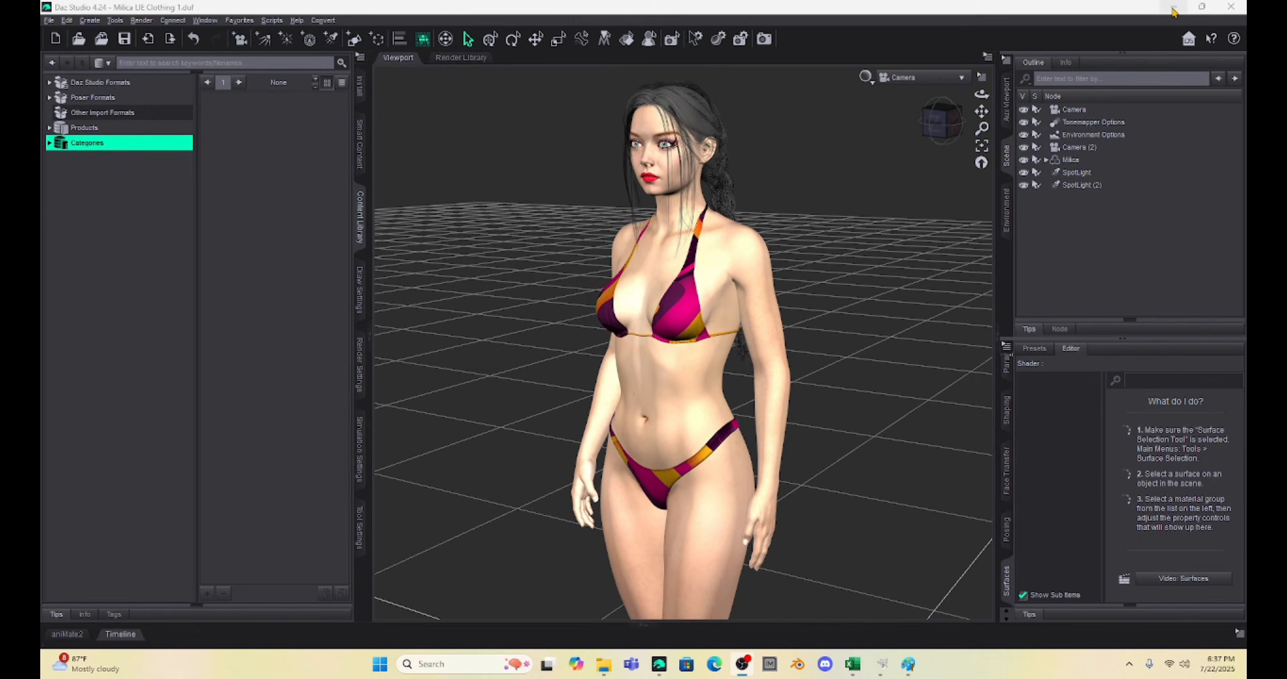
{"action": "left_click", "coordinate": [1170, 9]}
Select the Milica figure and display the Base properties of its Torso surface.
{"action": "left_click", "coordinate": [1070, 161]}
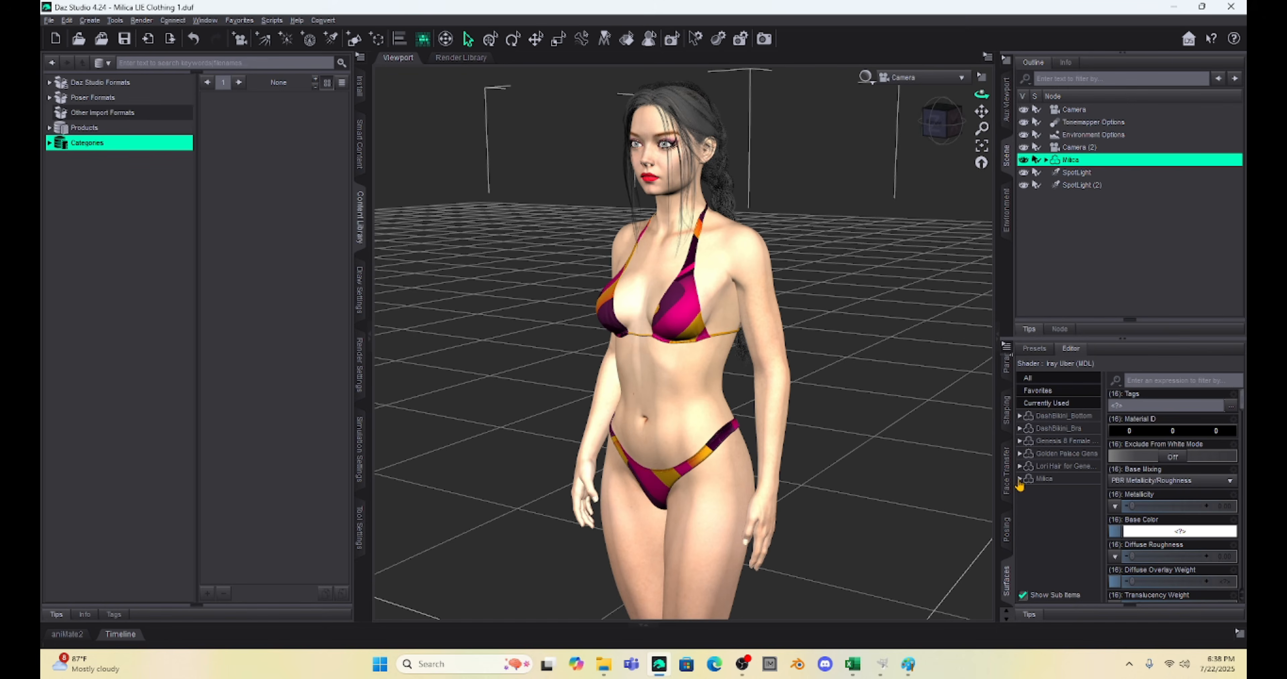
{"action": "left_click", "coordinate": [1019, 479]}
{"action": "scroll", "coordinate": [1044, 477], "scroll_direction": "down", "scroll_amount": 2}
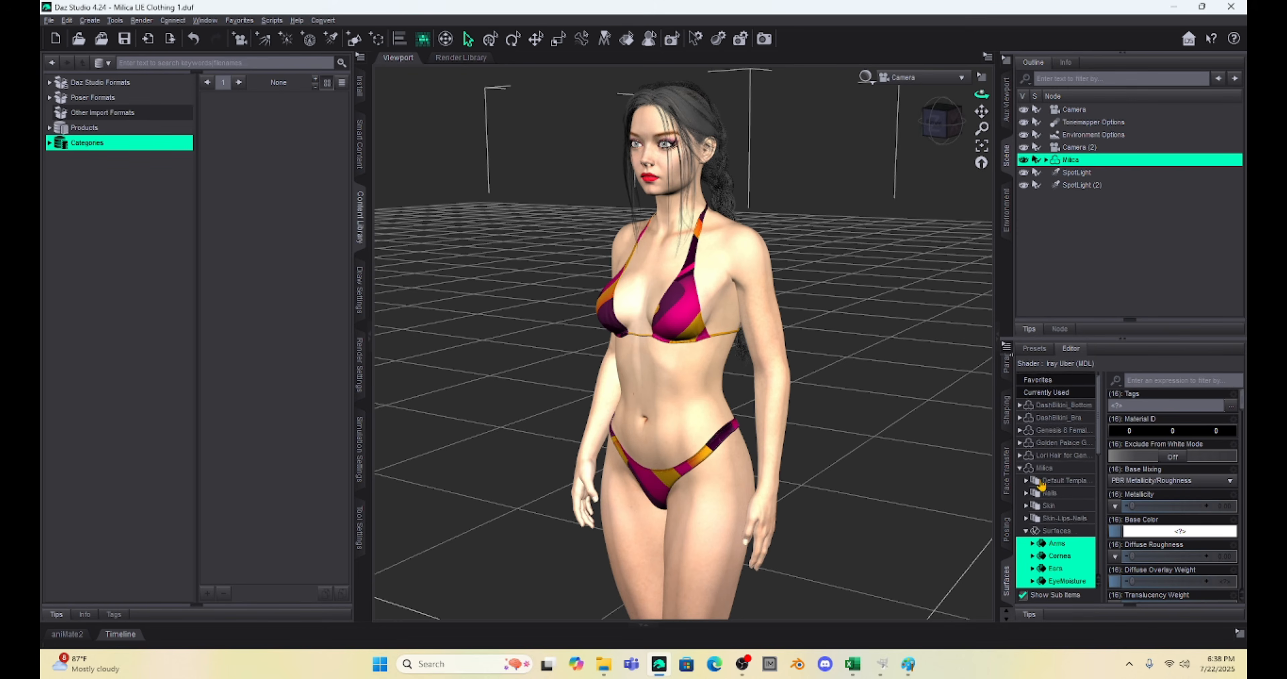
{"action": "left_click", "coordinate": [1044, 472]}
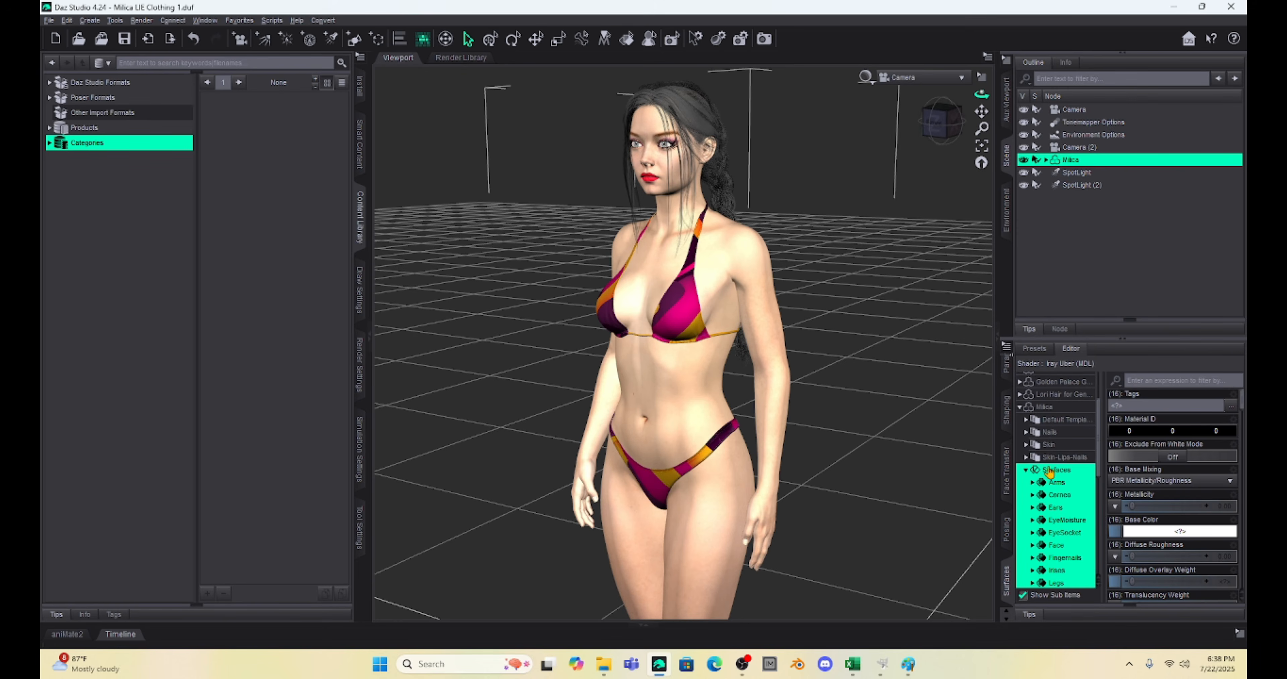
{"action": "scroll", "coordinate": [1043, 483], "scroll_direction": "down", "scroll_amount": 4}
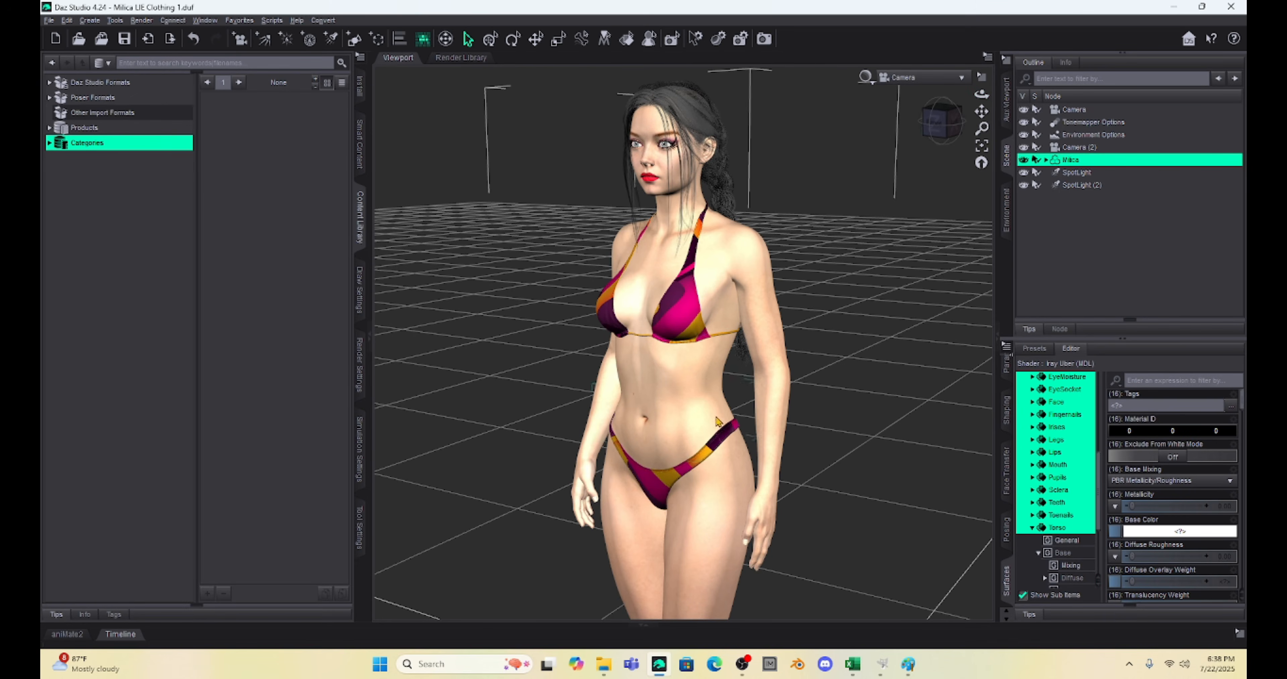
{"action": "left_click", "coordinate": [1056, 529]}
{"action": "left_click", "coordinate": [1060, 554]}
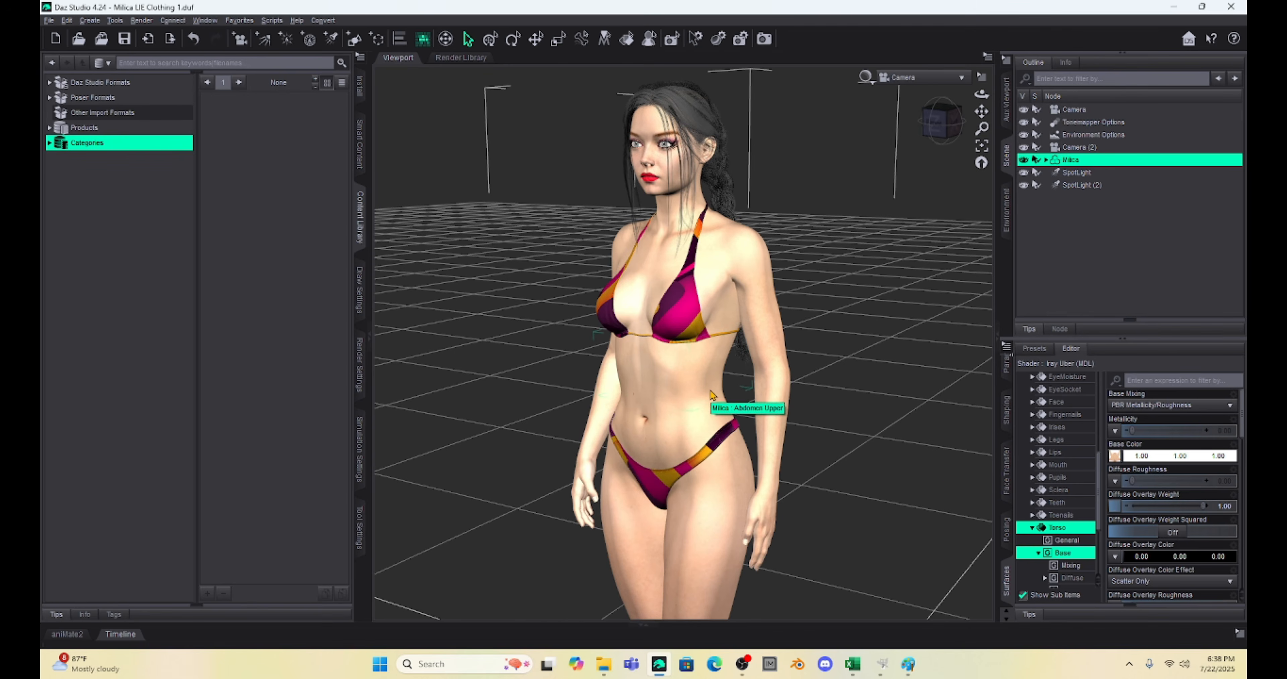
Browse for the Torso's Base Color image and open the texture file d44_ISTMilicaTorso_1002A 2 in GIMP.
{"action": "mouse_move", "coordinate": [1116, 455]}
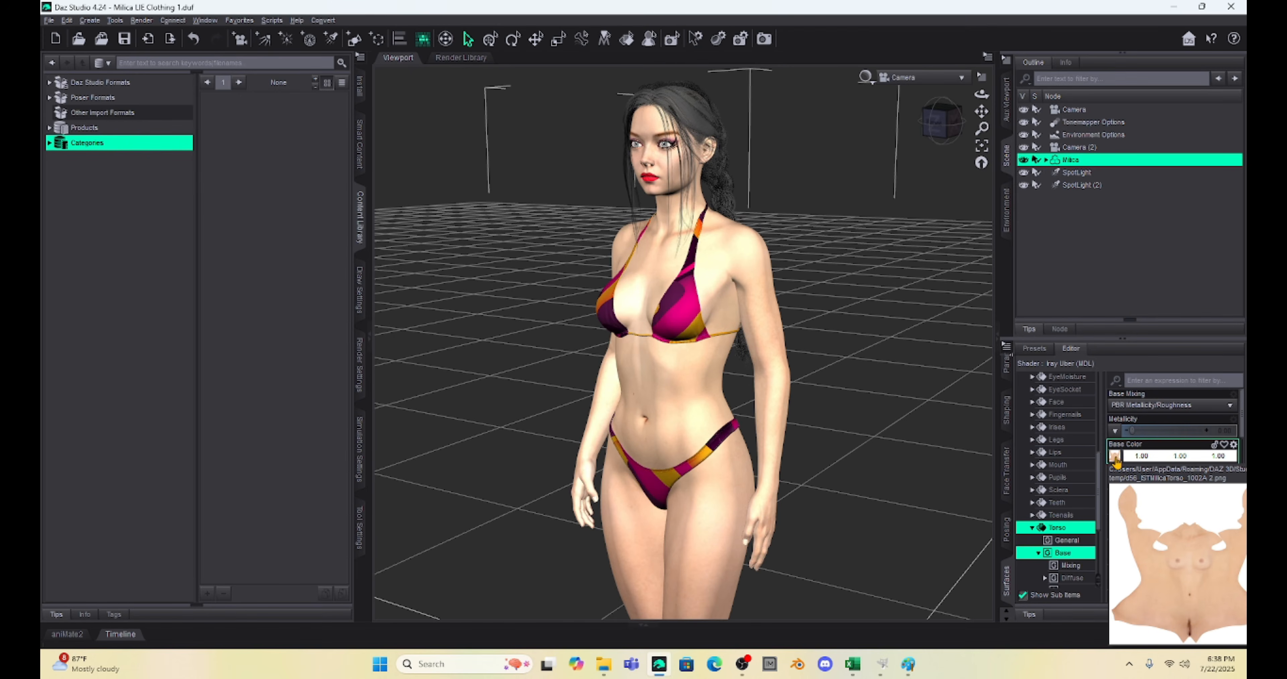
{"action": "left_click", "coordinate": [1114, 457]}
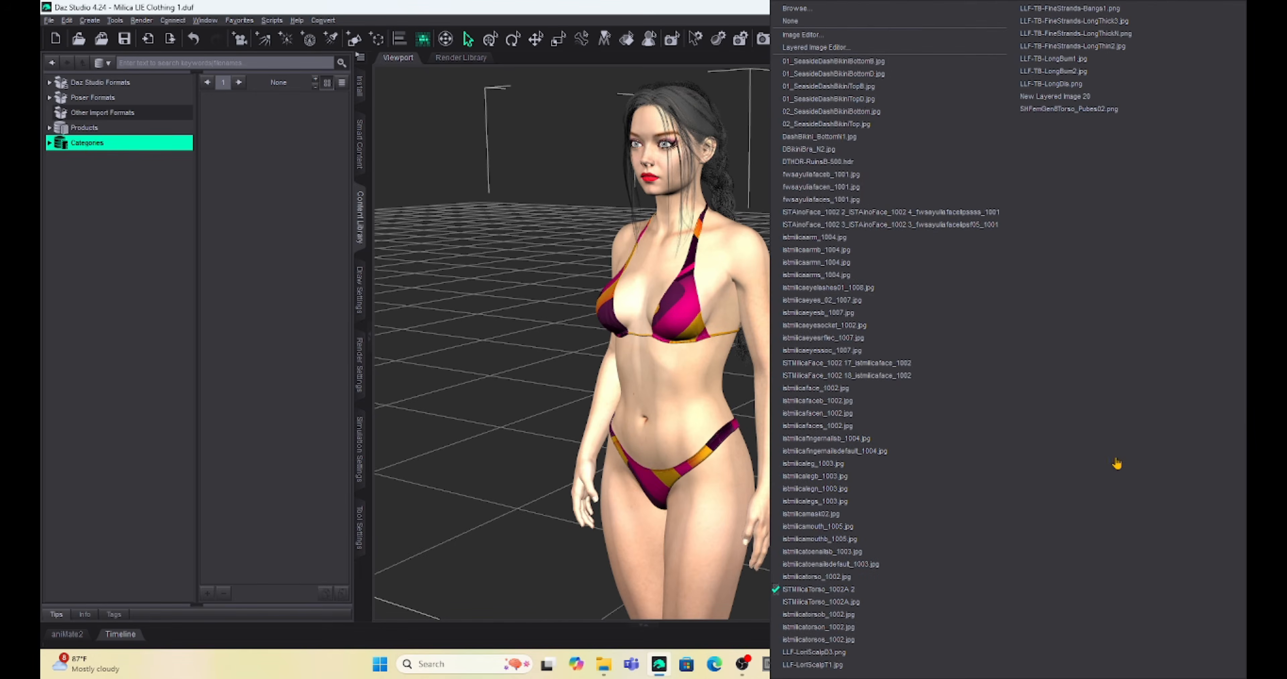
{"action": "left_click", "coordinate": [842, 10]}
{"action": "scroll", "coordinate": [424, 199], "scroll_direction": "down", "scroll_amount": 3}
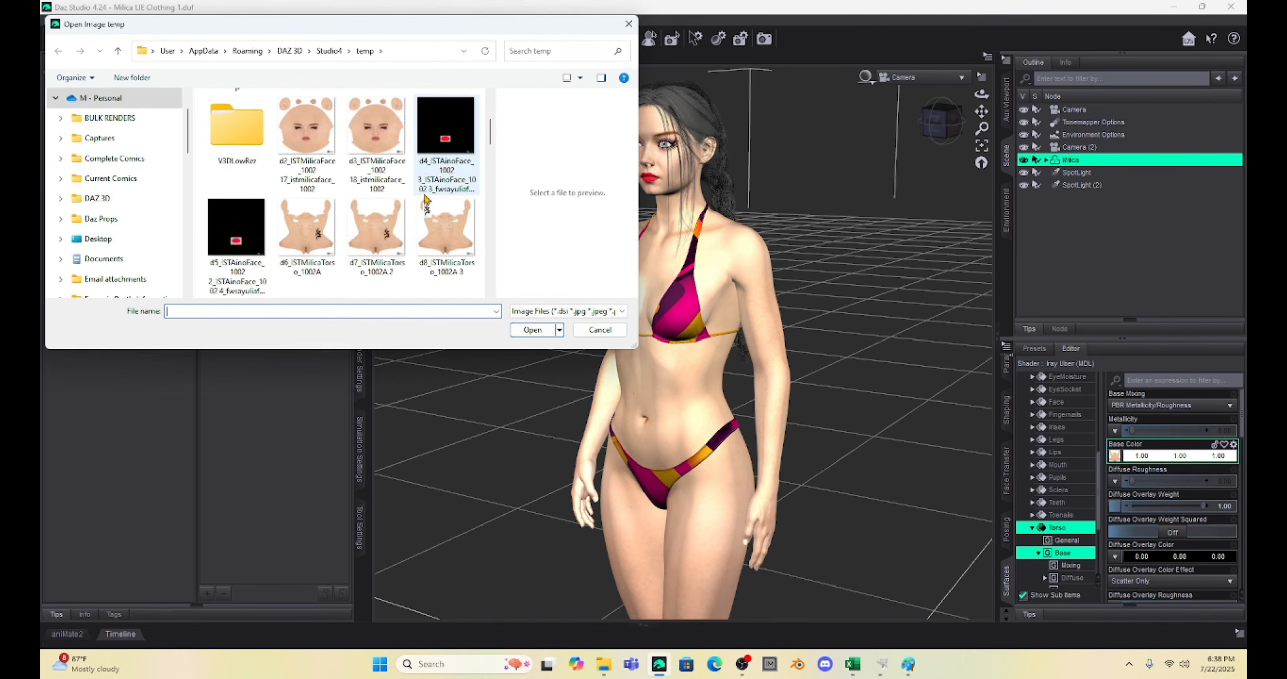
{"action": "scroll", "coordinate": [424, 198], "scroll_direction": "down", "scroll_amount": 5}
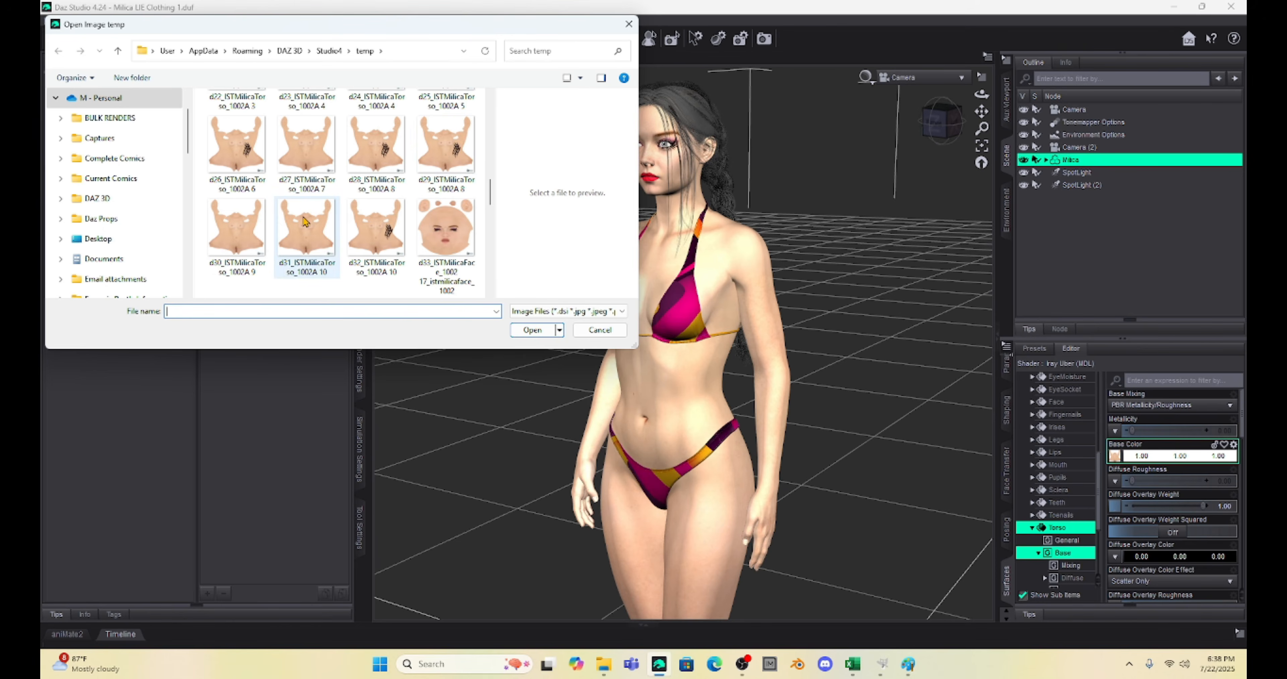
{"action": "scroll", "coordinate": [305, 221], "scroll_direction": "down", "scroll_amount": 3}
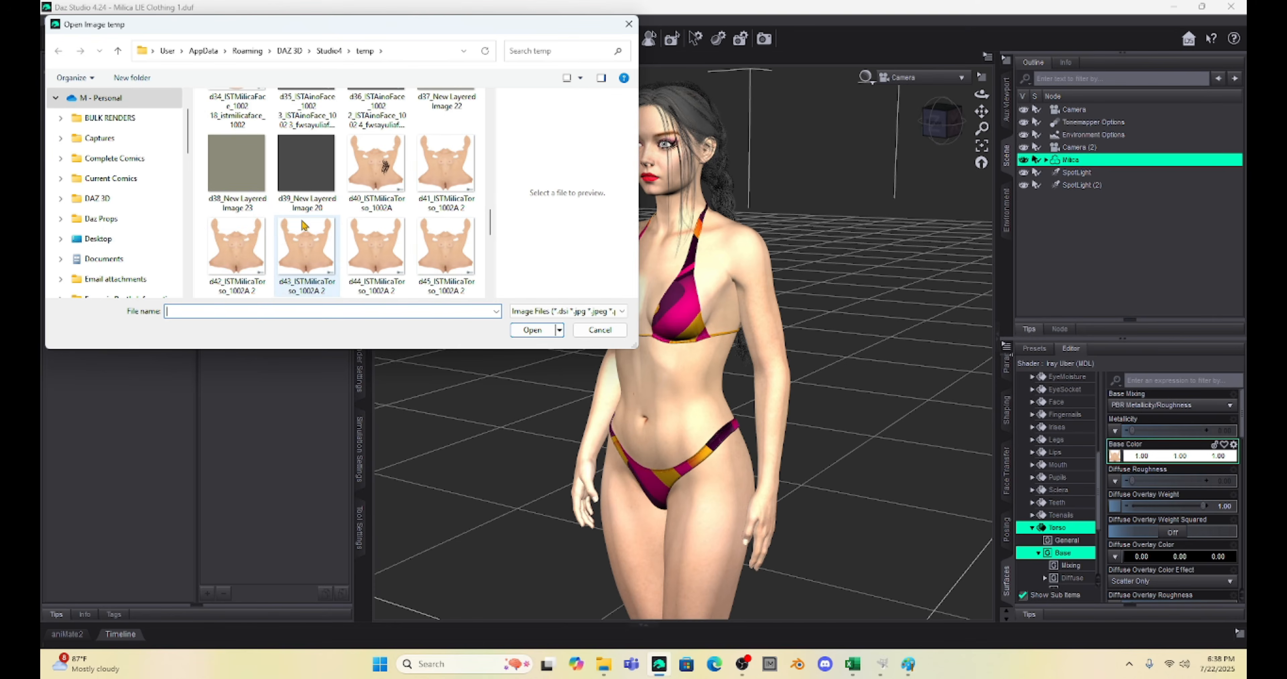
{"action": "left_click", "coordinate": [372, 249]}
{"action": "right_click", "coordinate": [372, 252]}
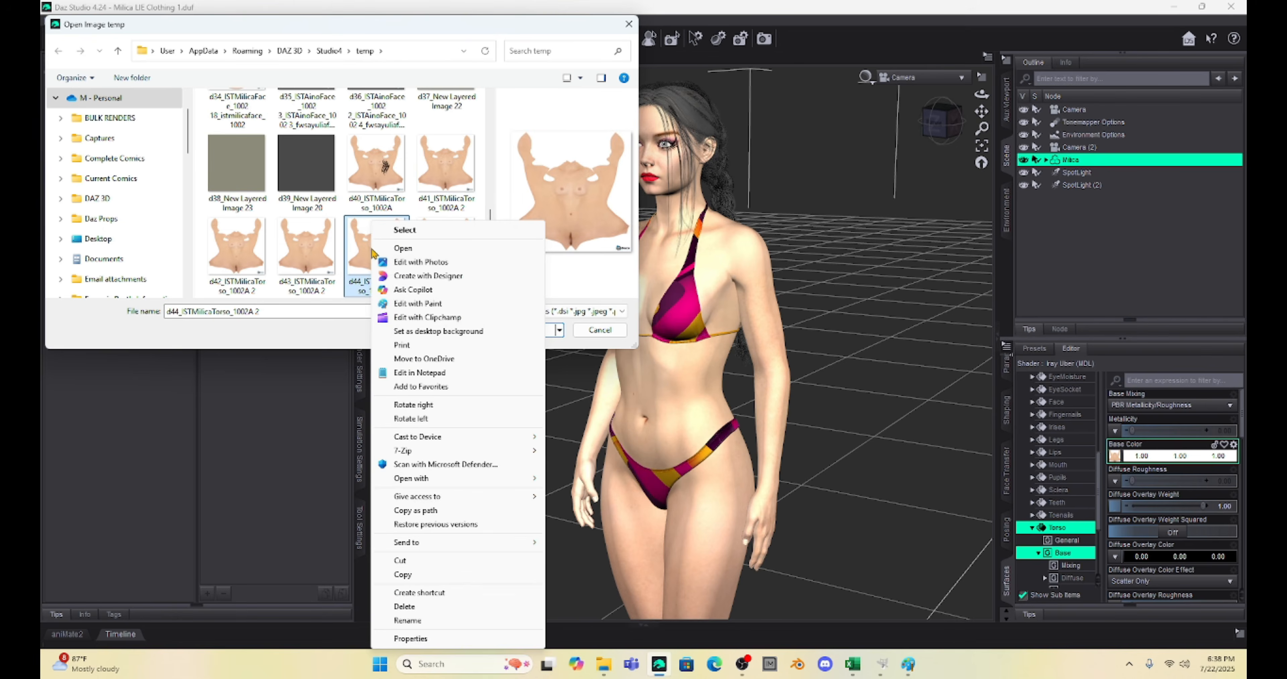
{"action": "mouse_move", "coordinate": [451, 478]}
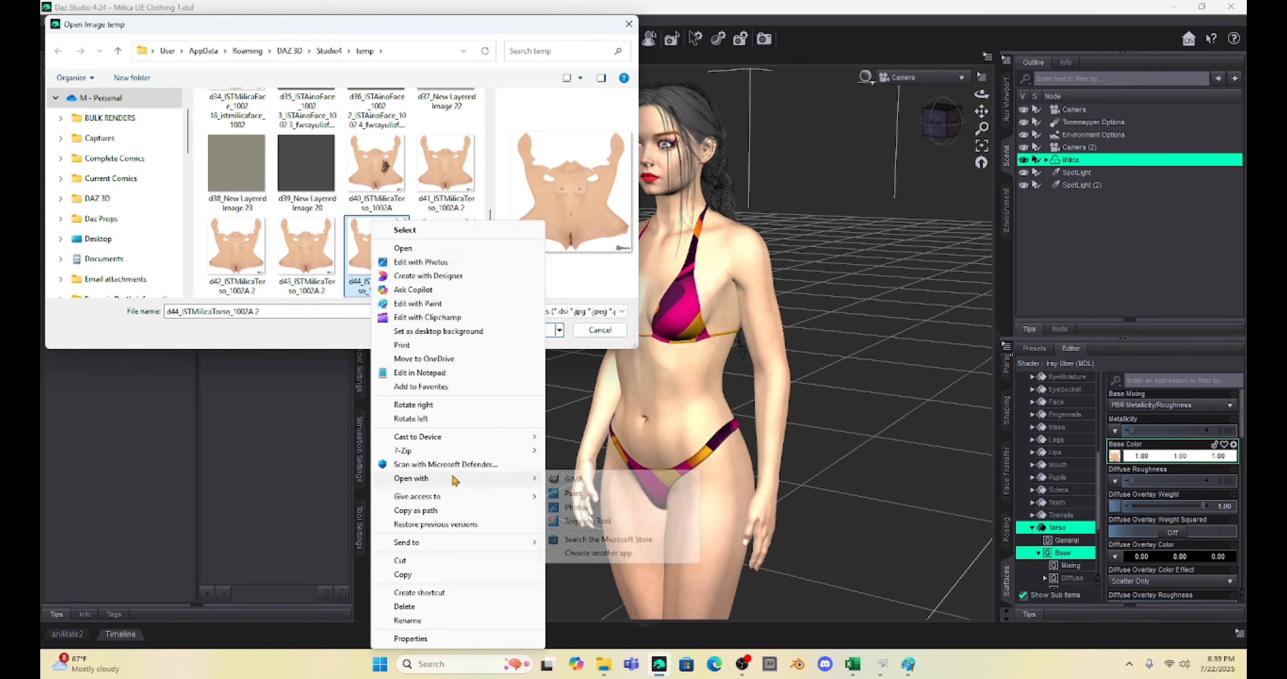
{"action": "left_click", "coordinate": [573, 479]}
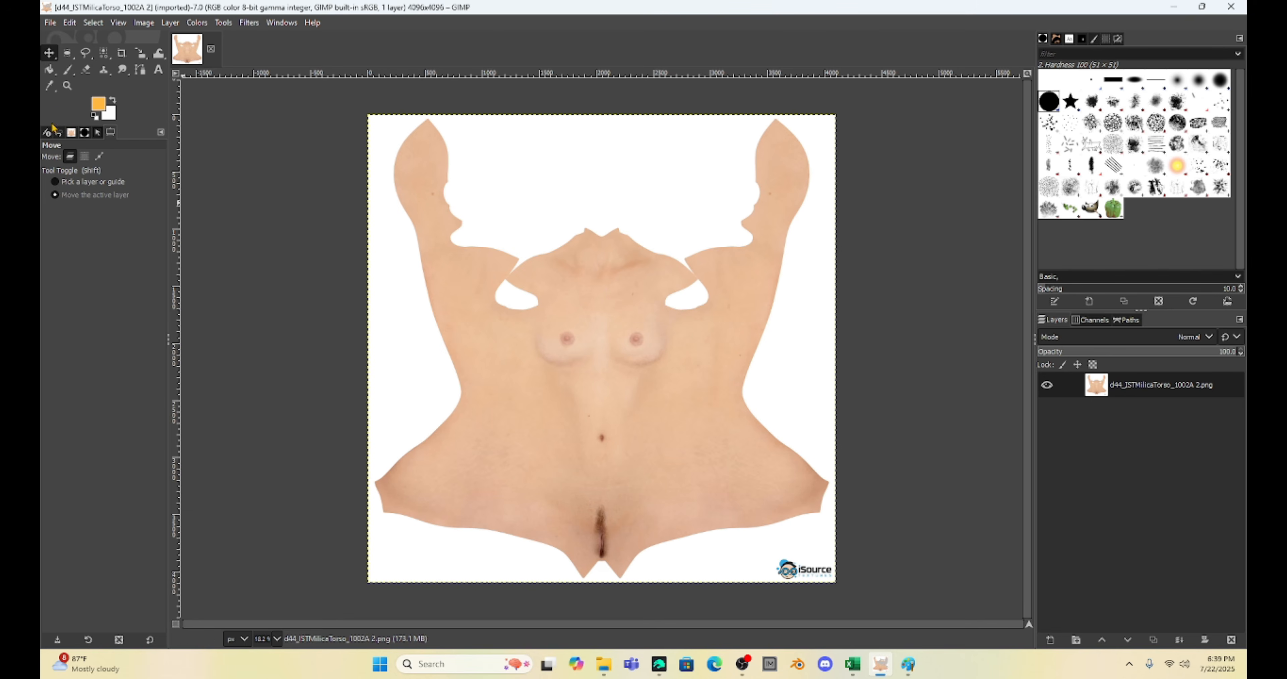
Import Tribal 1.jpg from the DAZ LIE Textures folder on the DATA (D:) drive as a new layer over the torso texture.
{"action": "left_click", "coordinate": [50, 23]}
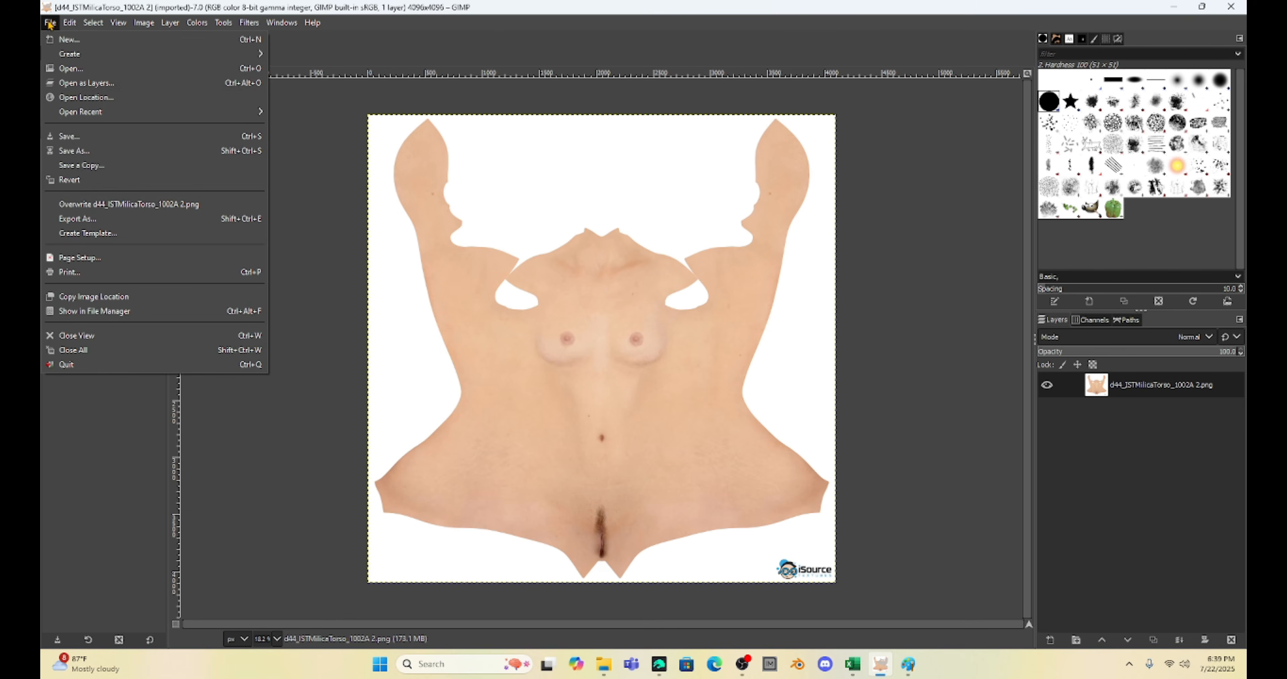
{"action": "left_click", "coordinate": [71, 84]}
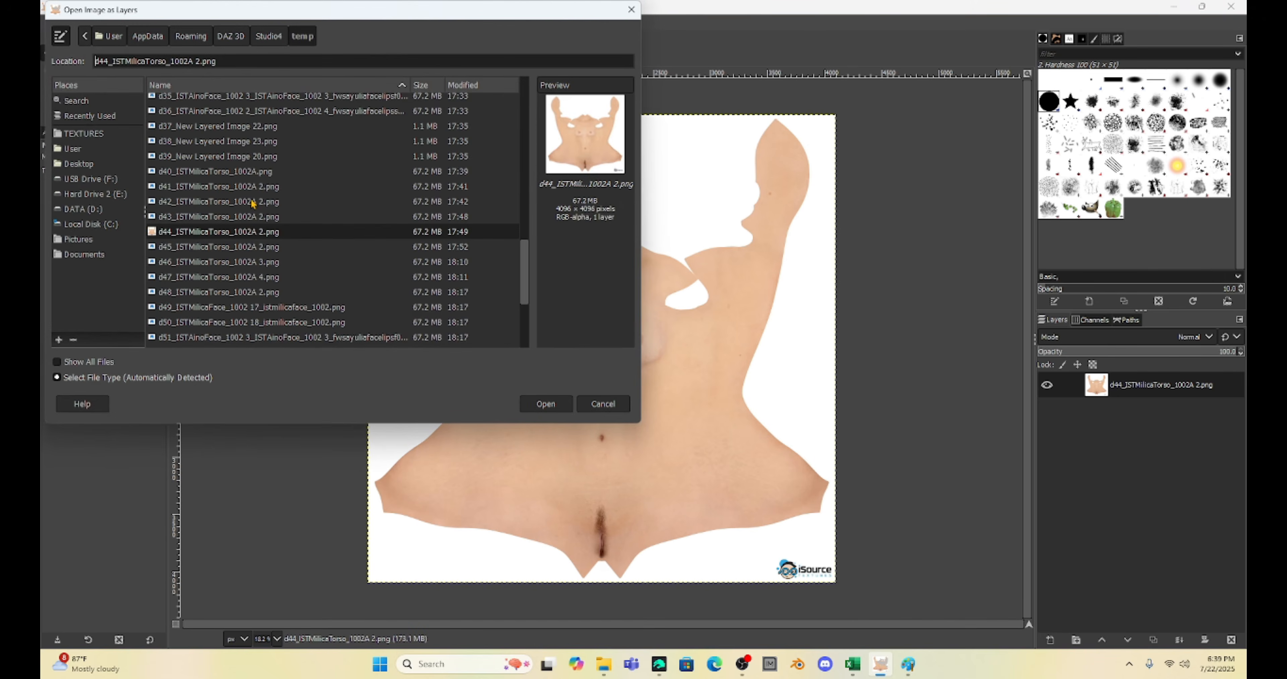
{"action": "left_click", "coordinate": [79, 211]}
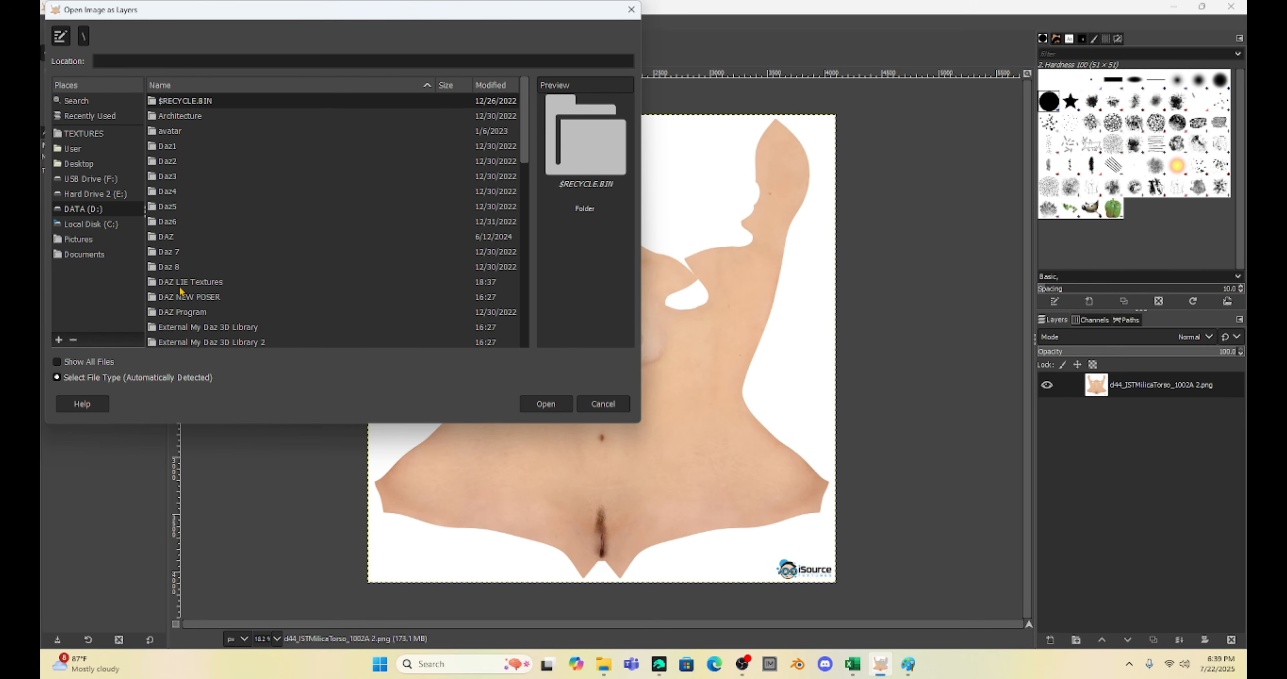
{"action": "double_click", "coordinate": [199, 283]}
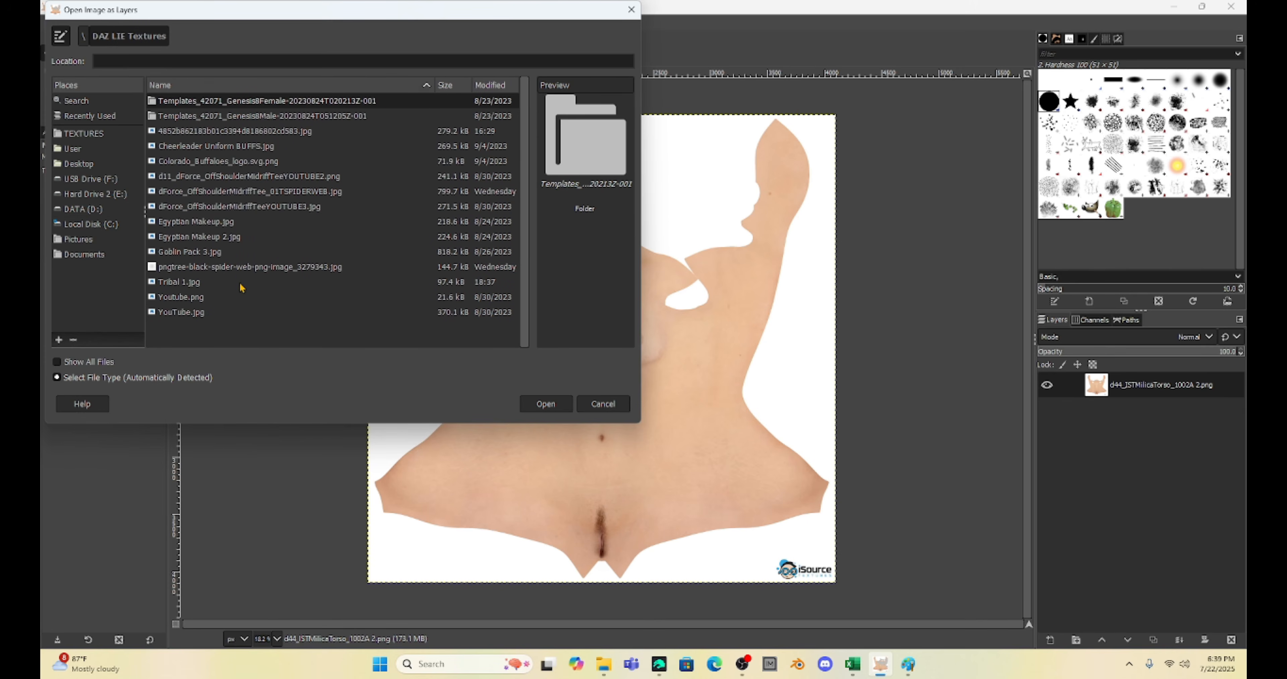
{"action": "double_click", "coordinate": [176, 282]}
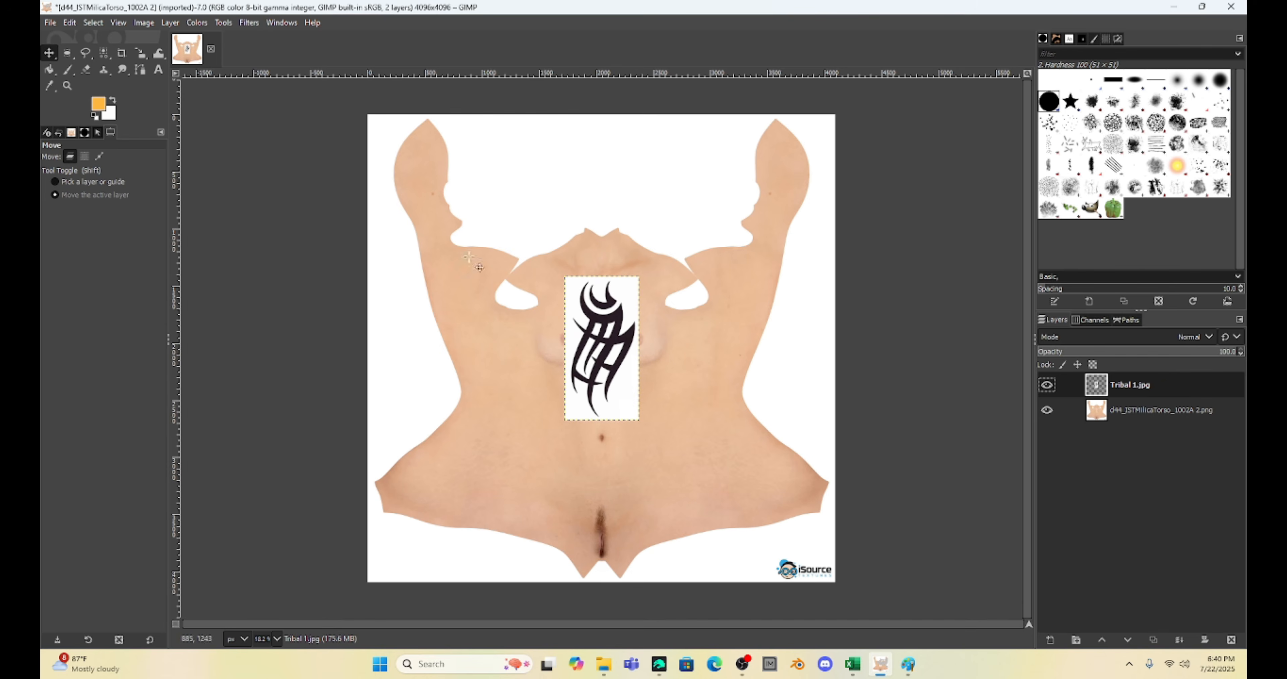
Move the tattoo layer onto the raised arm, then reposition it over the side of the torso below the breast on the image's right half.
{"action": "left_click", "coordinate": [48, 57]}
{"action": "left_click", "coordinate": [70, 160]}
{"action": "left_click_drag", "start_coordinate": [615, 315], "coordinate": [453, 199]}
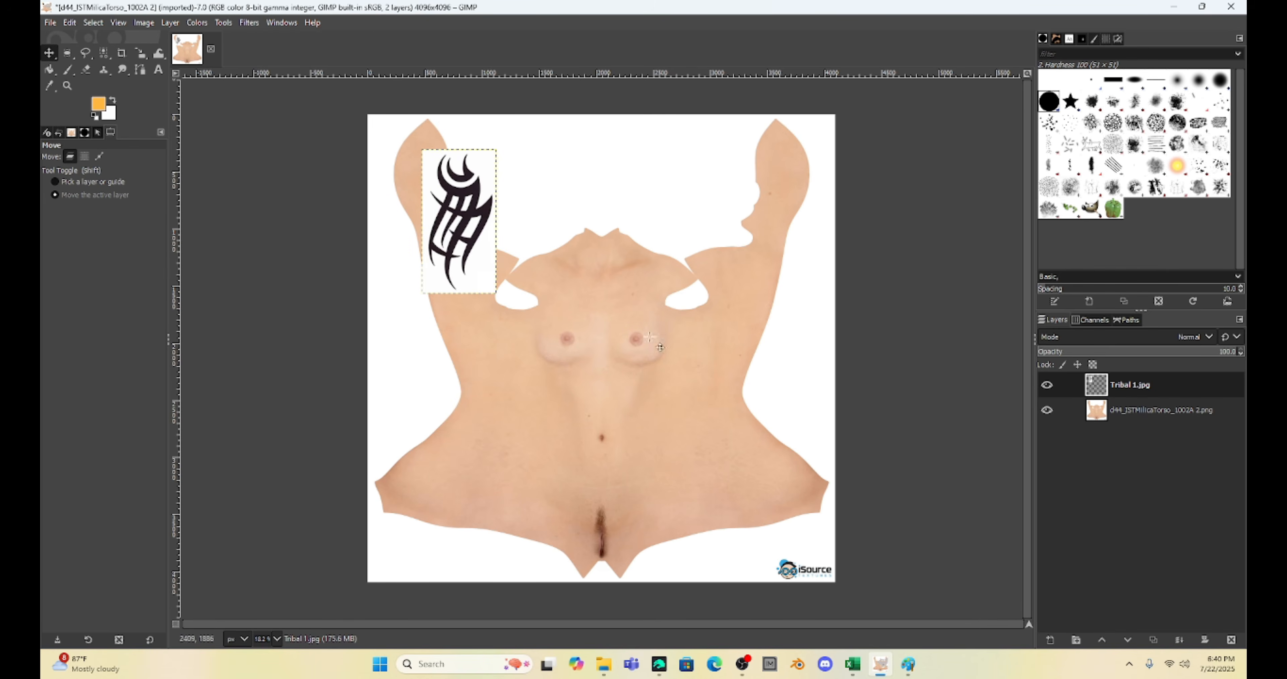
{"action": "left_click_drag", "start_coordinate": [455, 200], "coordinate": [686, 382]}
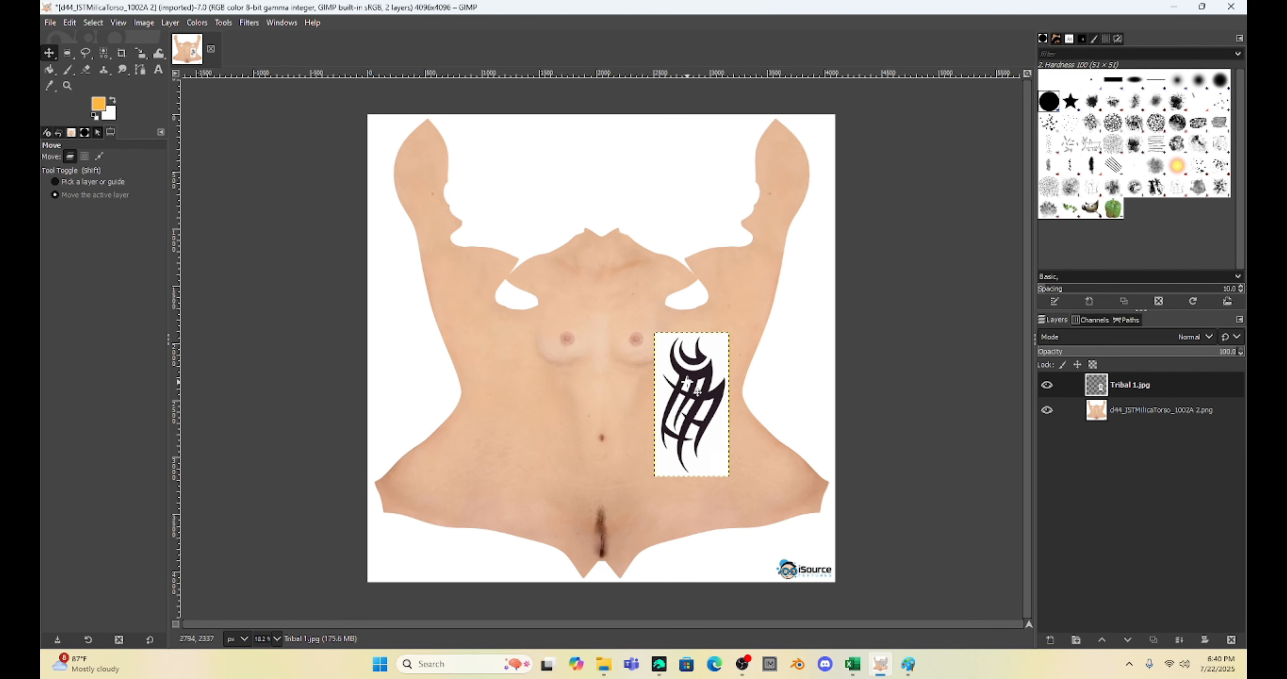
Scale the tattoo layer up to about 853 × 1653 px with the torso layer hidden, and show the torso again.
{"action": "key", "text": "shift+s"}
{"action": "left_click", "coordinate": [689, 383]}
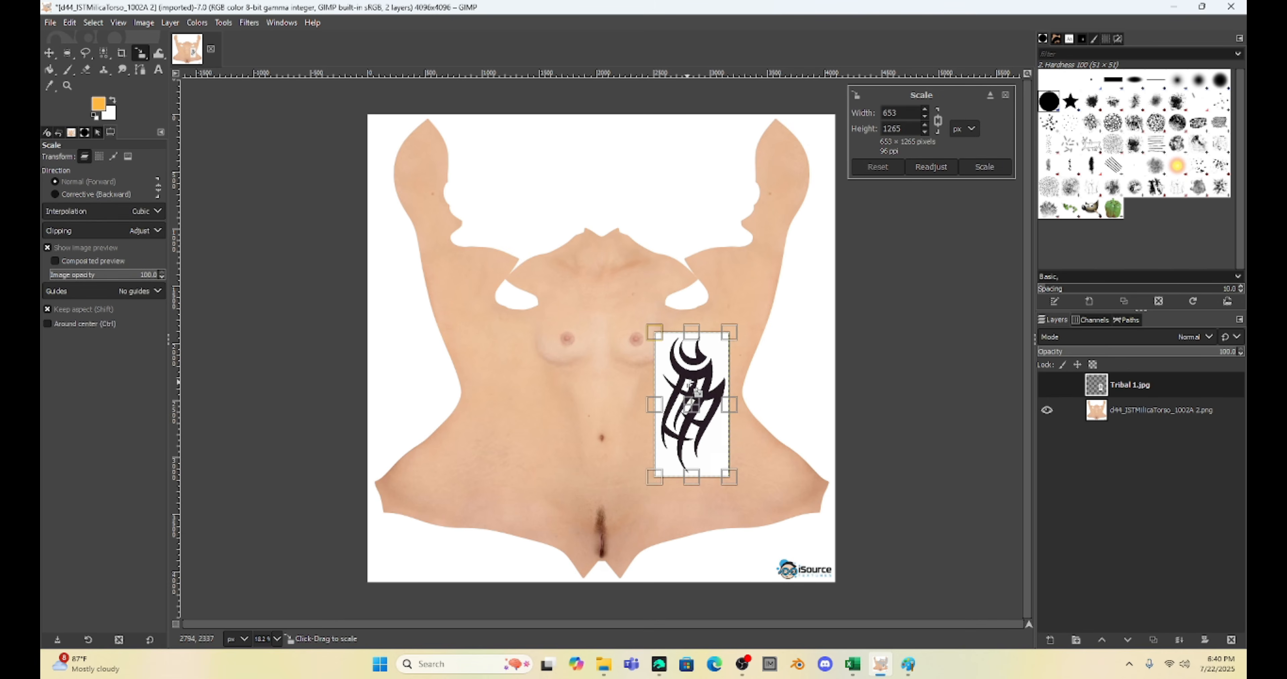
{"action": "left_click", "coordinate": [1047, 411]}
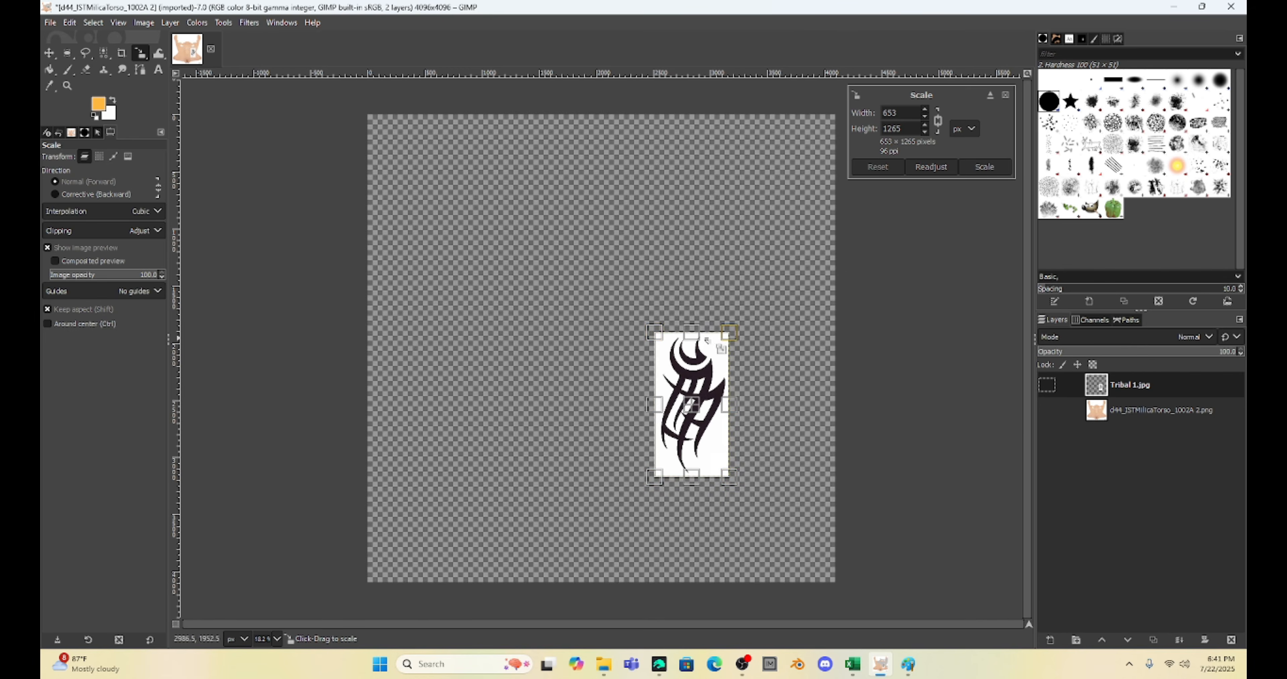
{"action": "left_click_drag", "start_coordinate": [721, 343], "coordinate": [757, 295]}
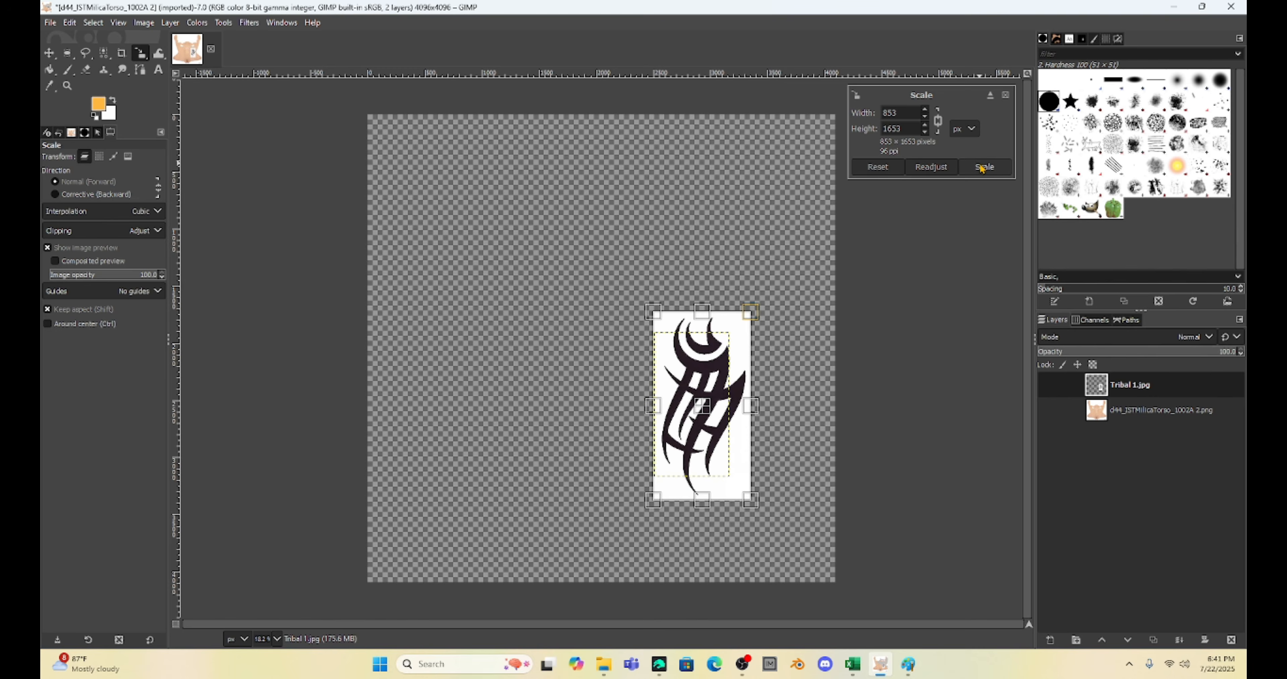
{"action": "left_click", "coordinate": [982, 167]}
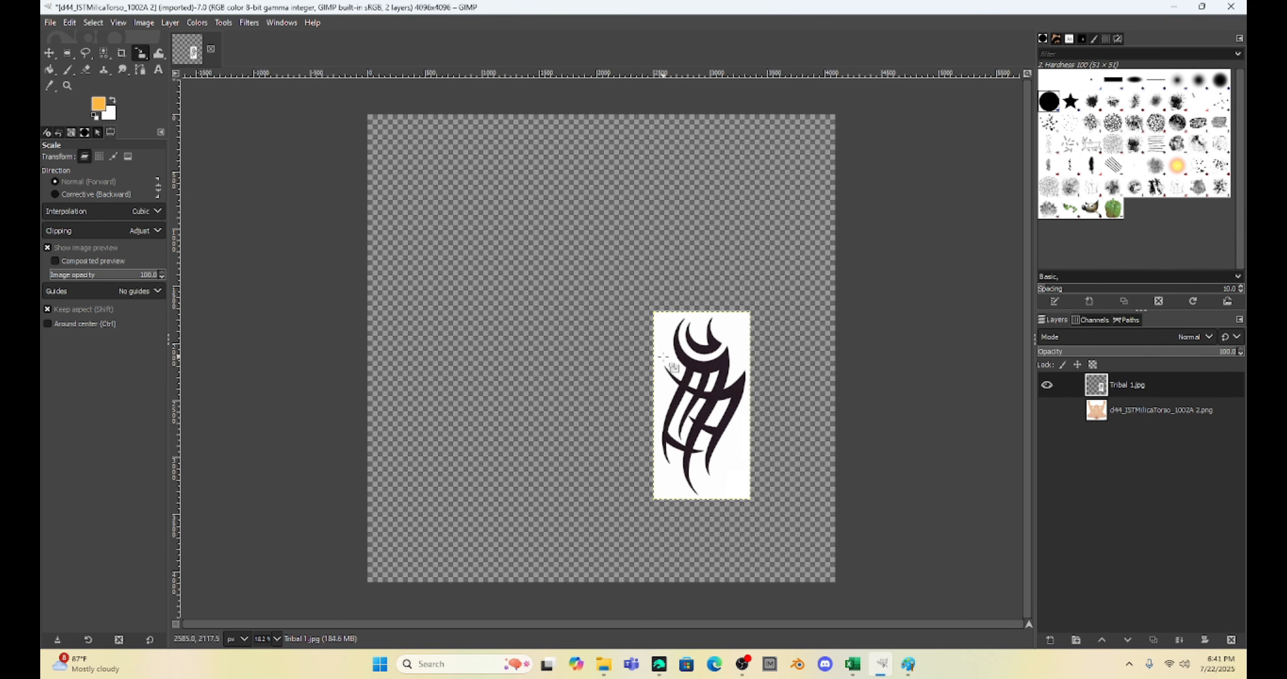
{"action": "left_click", "coordinate": [1046, 409]}
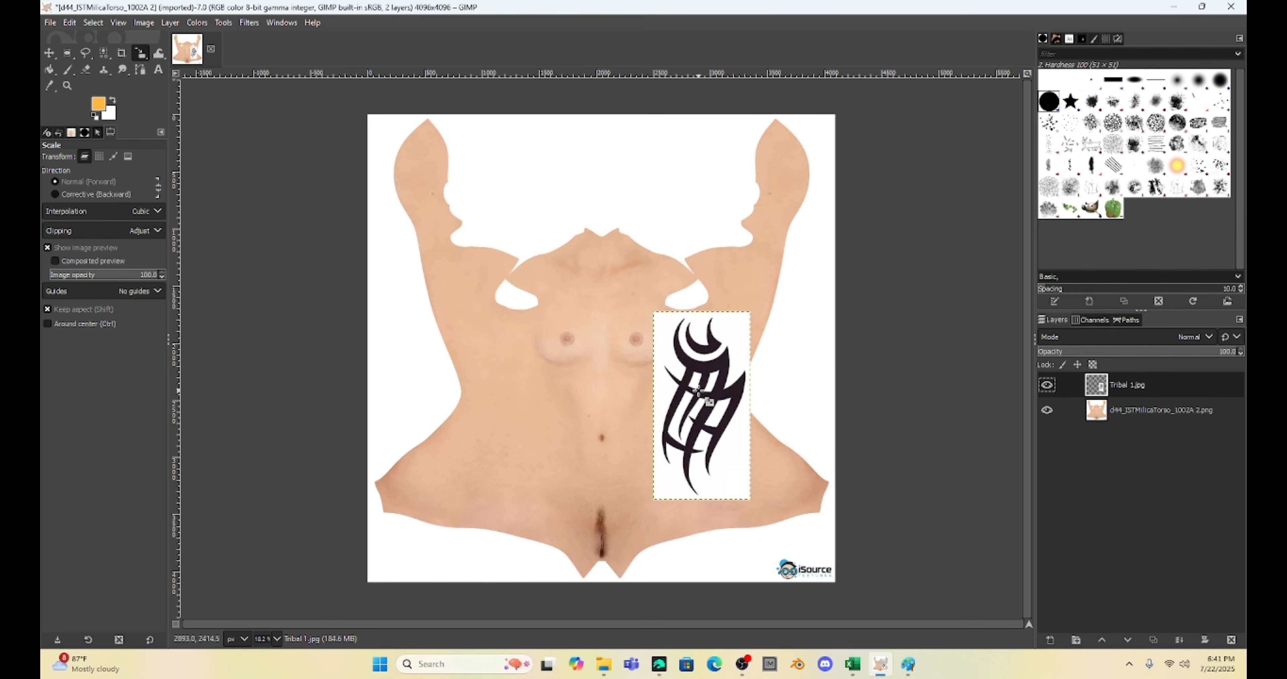
Rescale the tattoo layer to 856 × 1657 px and shift it slightly inward and down on the torso's side.
{"action": "left_click", "coordinate": [702, 404]}
{"action": "left_click_drag", "start_coordinate": [696, 394], "coordinate": [670, 404]}
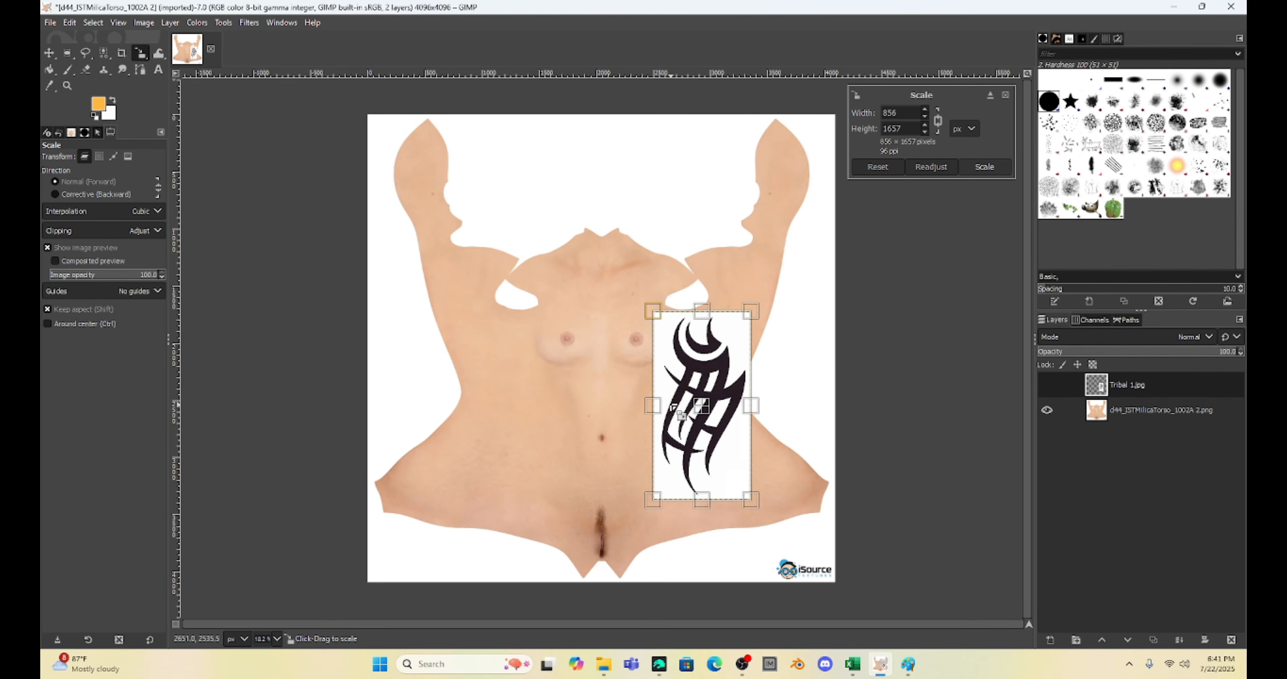
{"action": "left_click", "coordinate": [984, 166]}
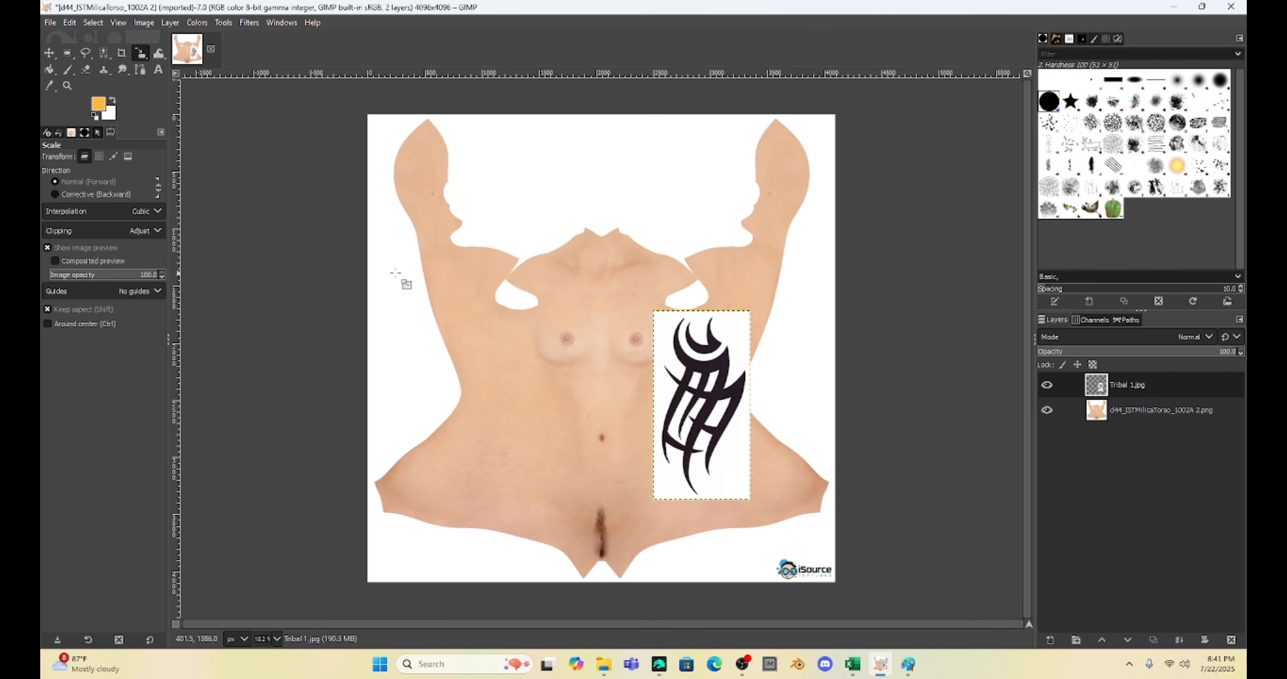
{"action": "left_click", "coordinate": [49, 53]}
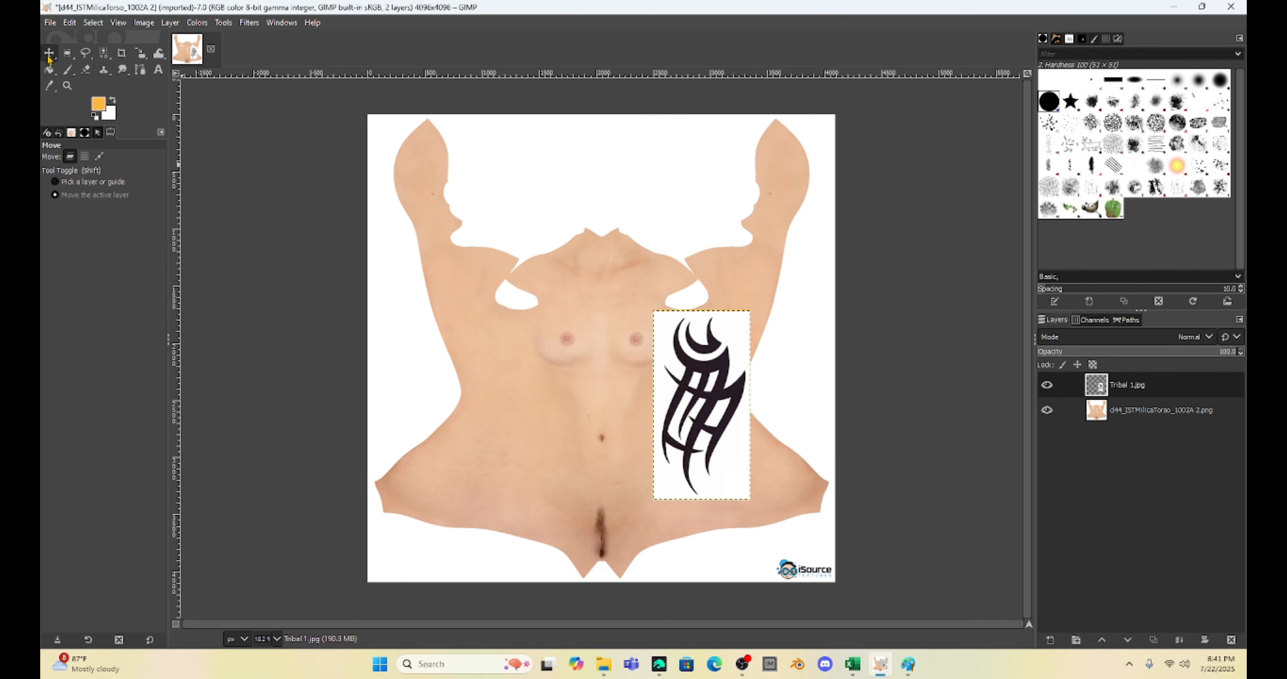
{"action": "left_click_drag", "start_coordinate": [710, 404], "coordinate": [699, 412]}
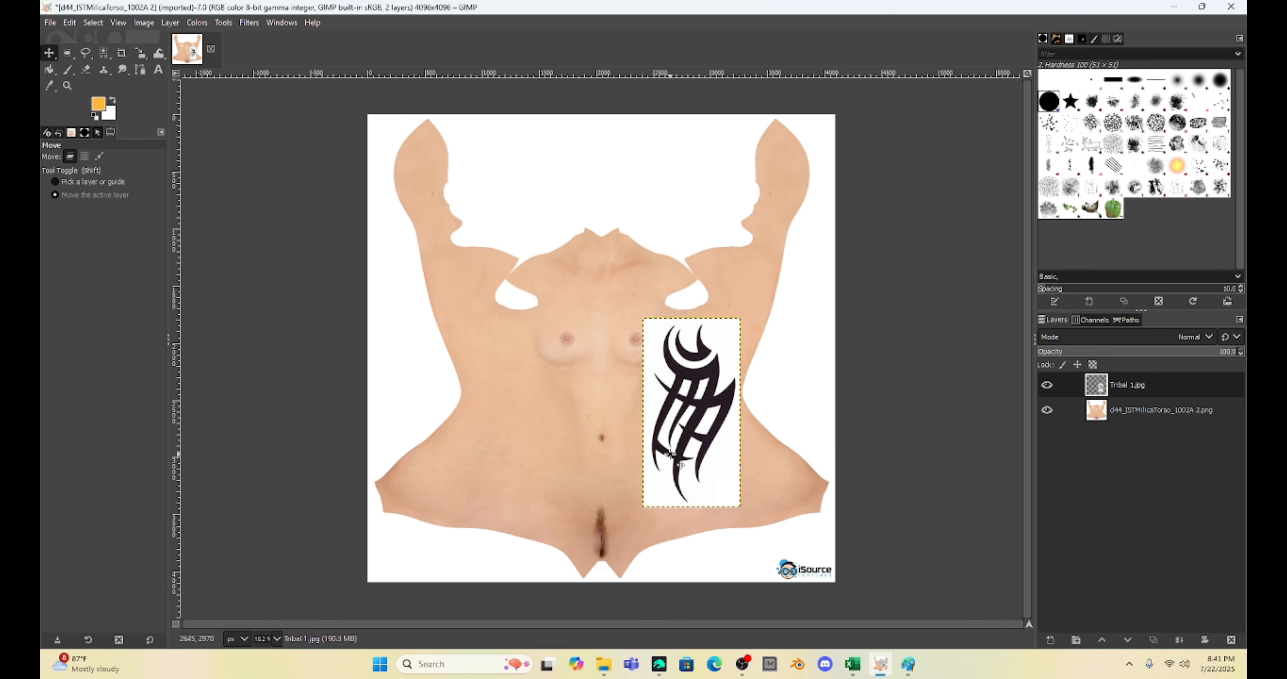
Select the whole image area and delete the d44_ISTMilicaTorso_1002A 2.png layer so only the positioned tattoo remains.
{"action": "key", "text": "ctrl+a"}
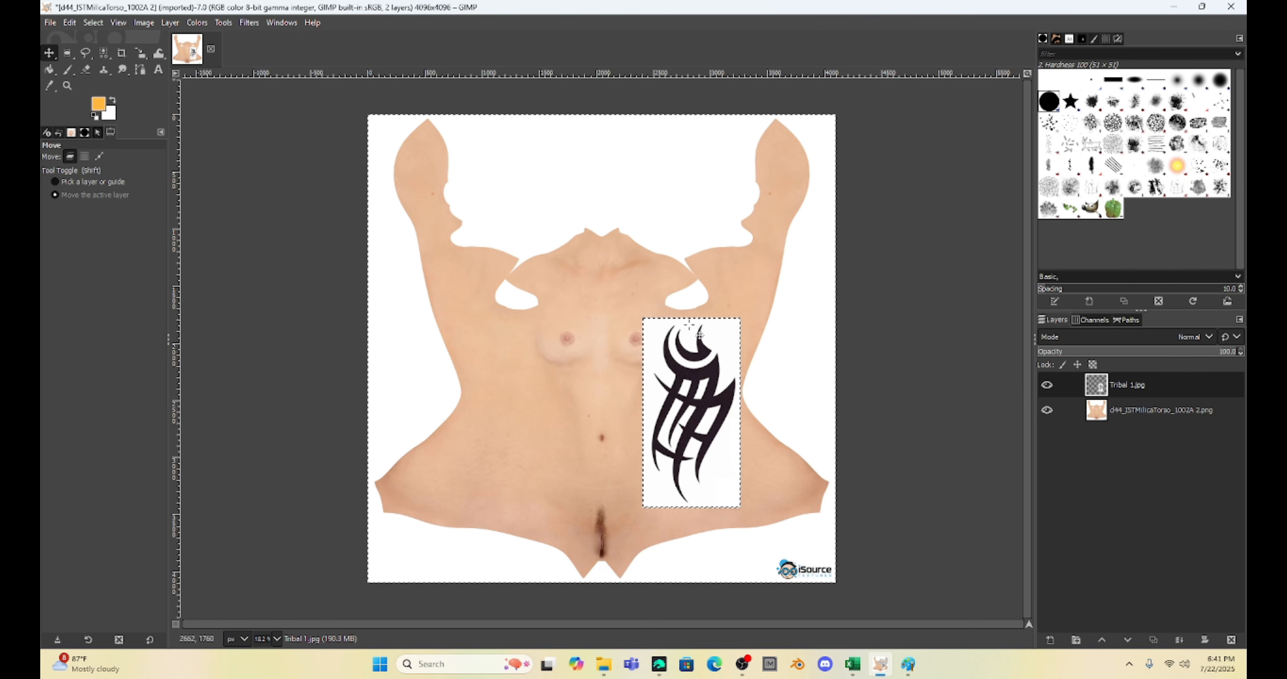
{"action": "left_click", "coordinate": [1147, 414]}
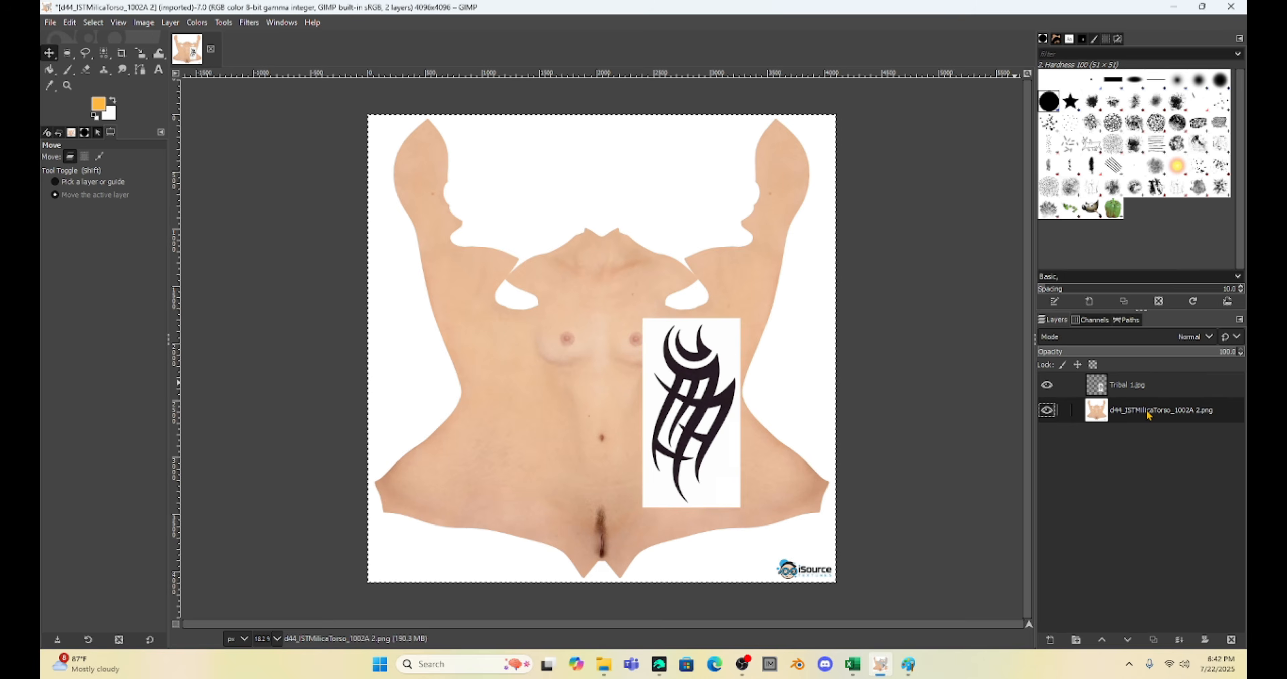
{"action": "right_click", "coordinate": [1147, 414]}
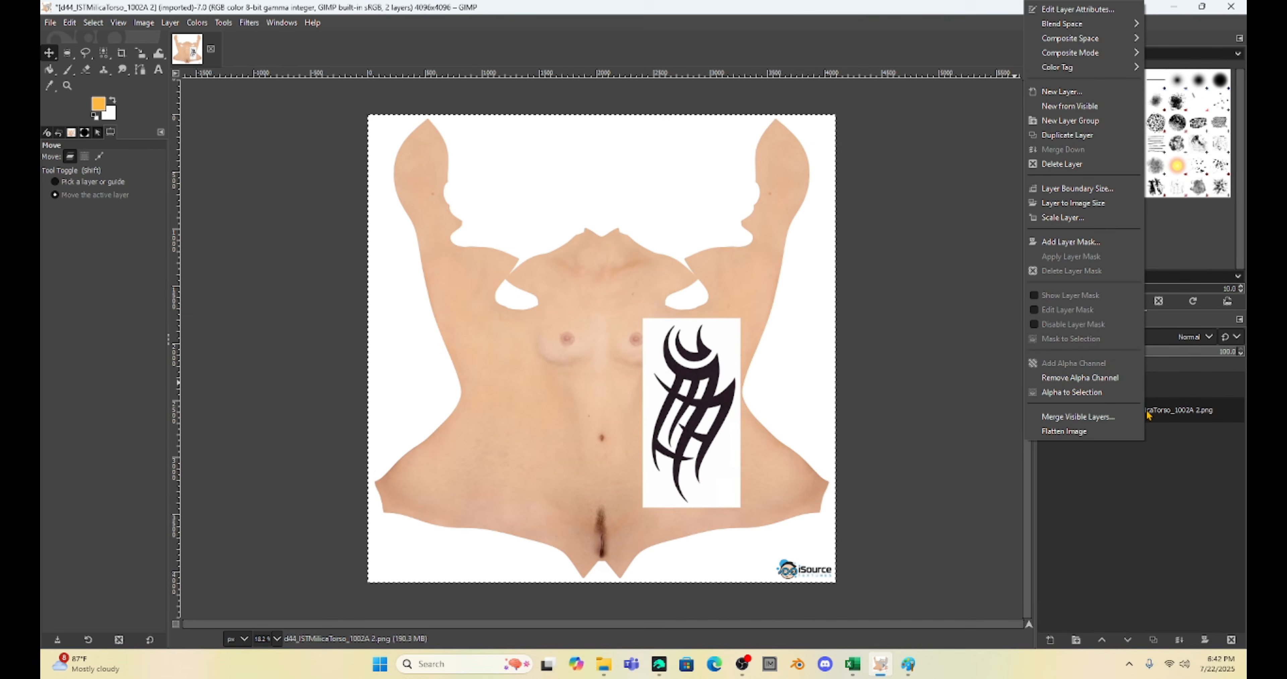
{"action": "left_click", "coordinate": [1074, 164]}
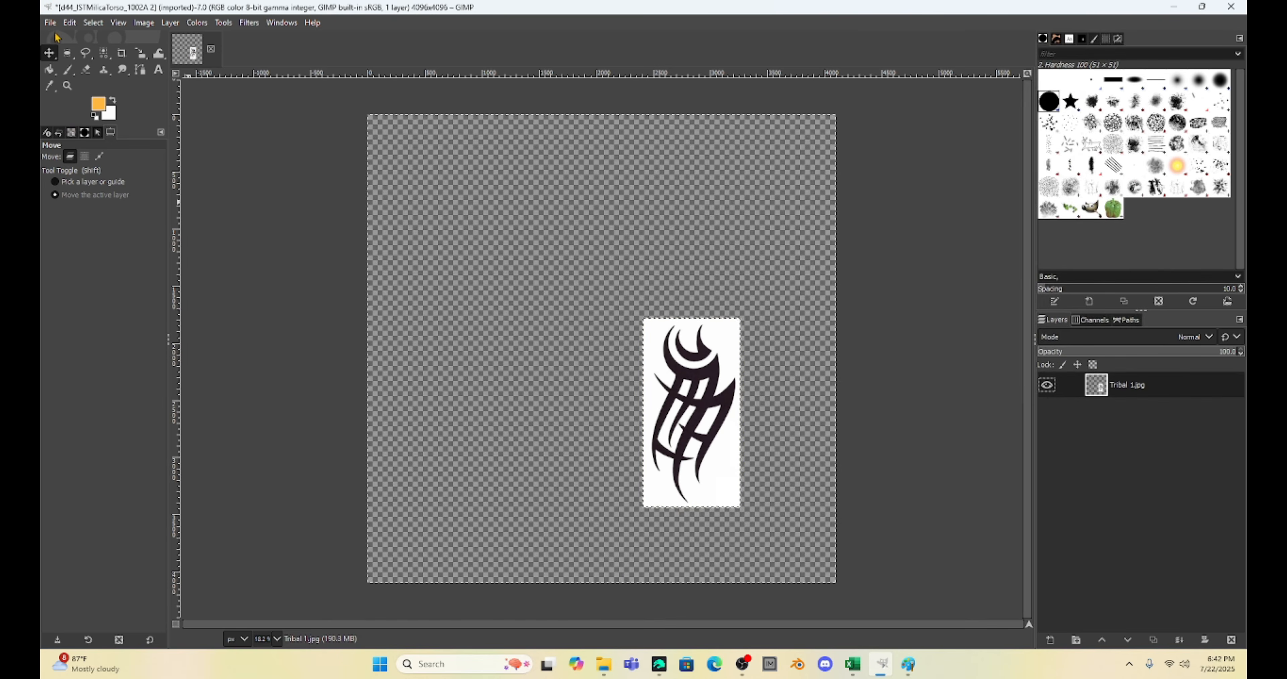
Export the positioned tattoo as a JPEG named Tribal 1Left.jpg in the DAZ LIE Textures folder.
{"action": "left_click", "coordinate": [52, 23]}
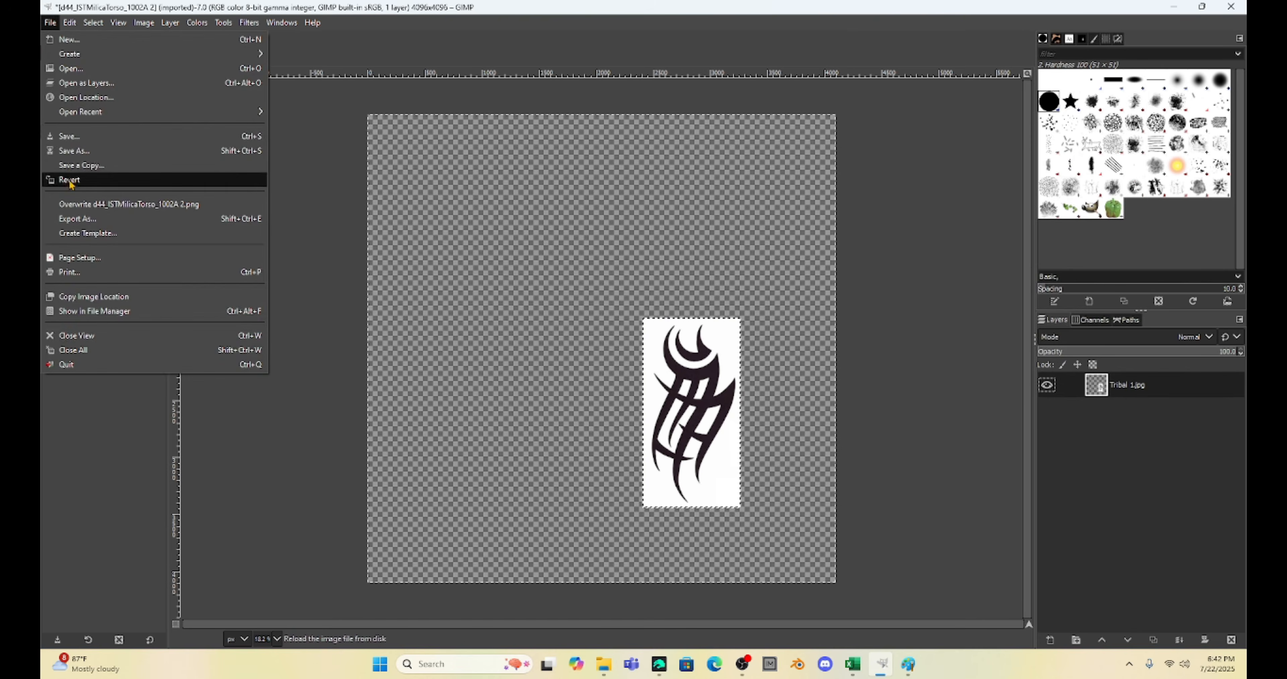
{"action": "left_click", "coordinate": [80, 220]}
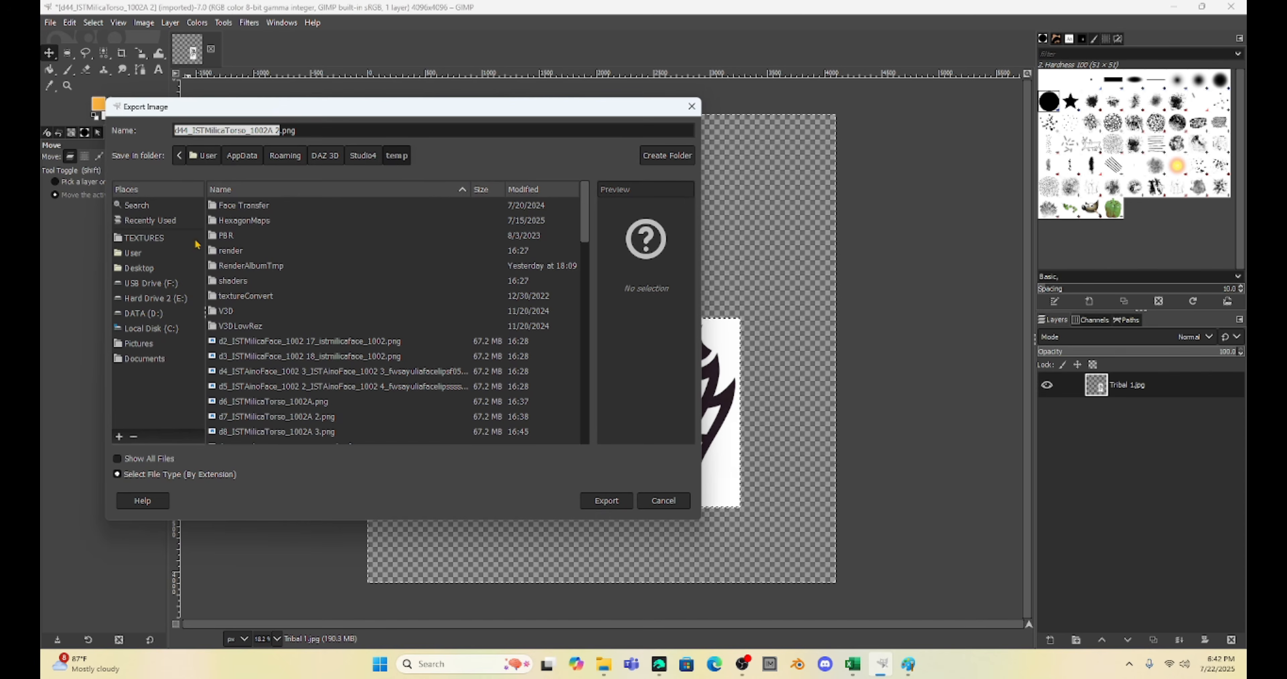
{"action": "left_click", "coordinate": [140, 314]}
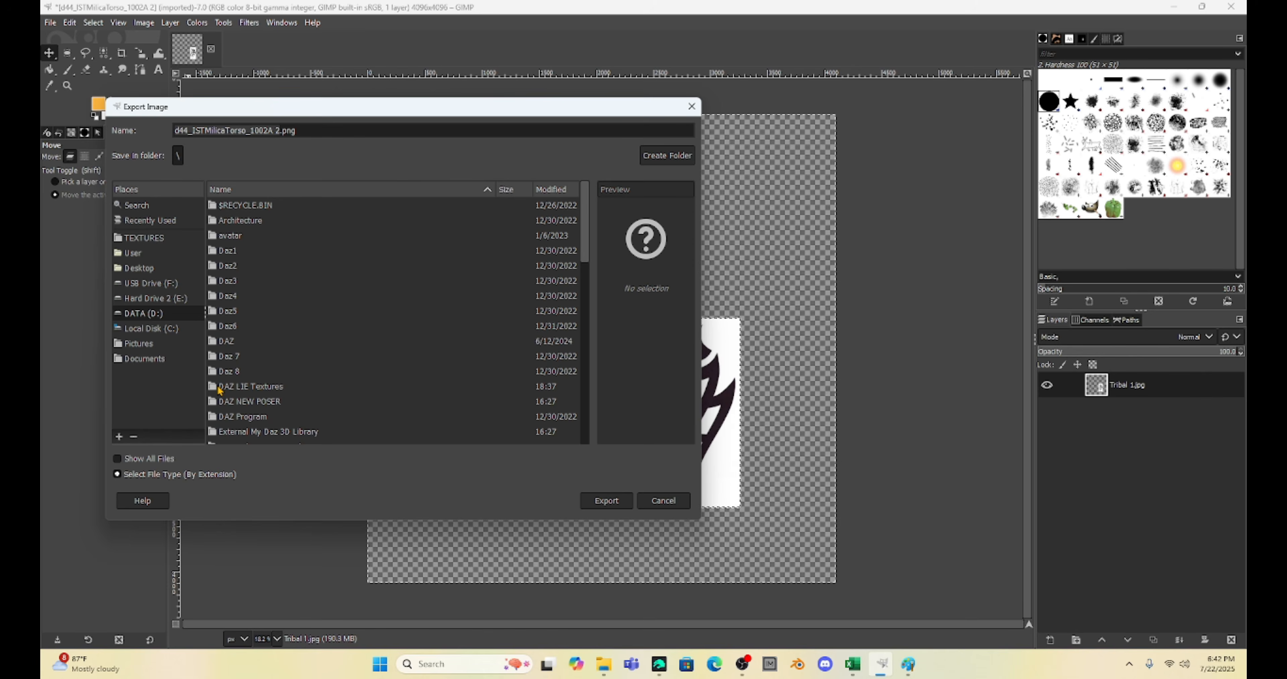
{"action": "double_click", "coordinate": [273, 387]}
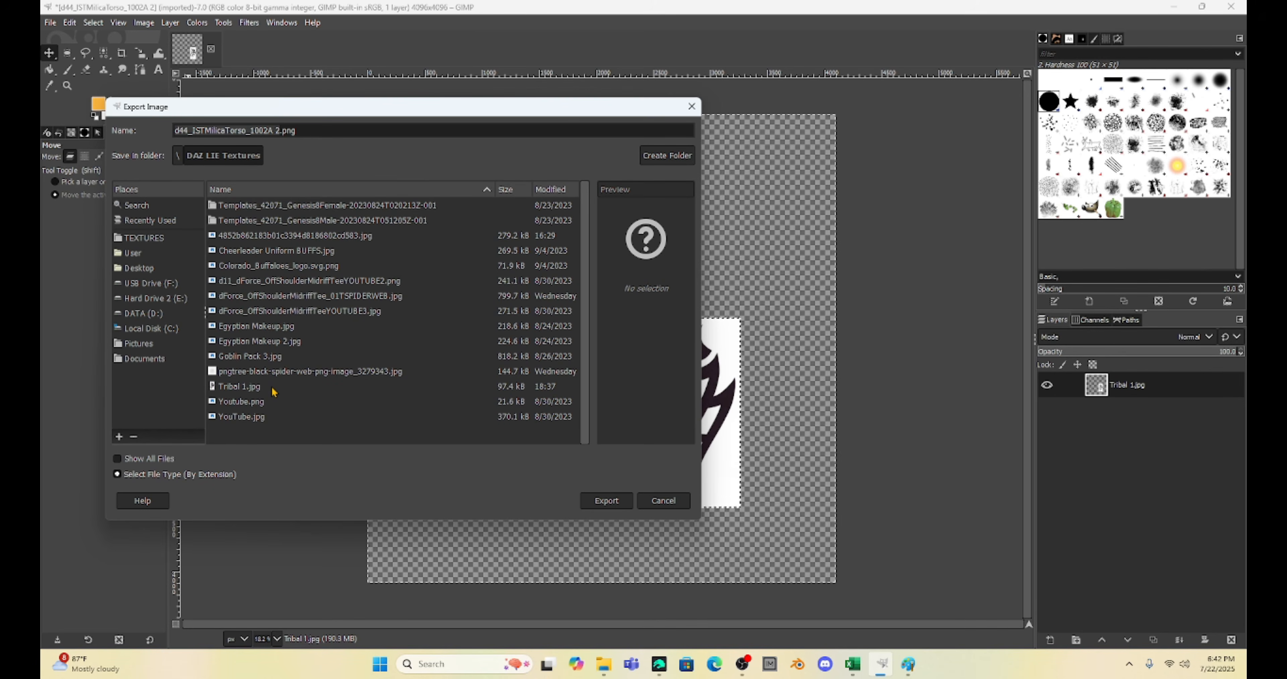
{"action": "type", "text": "Tr"}
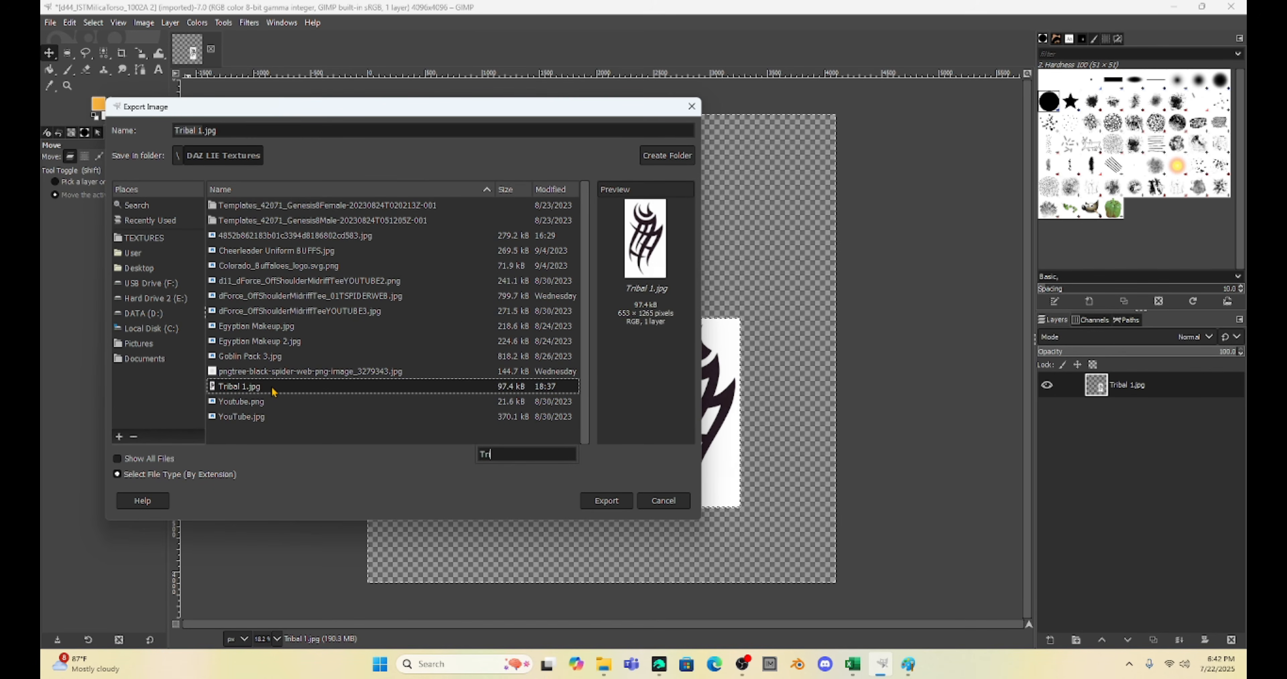
{"action": "type", "text": "ibal"}
{"action": "left_click", "coordinate": [202, 130]}
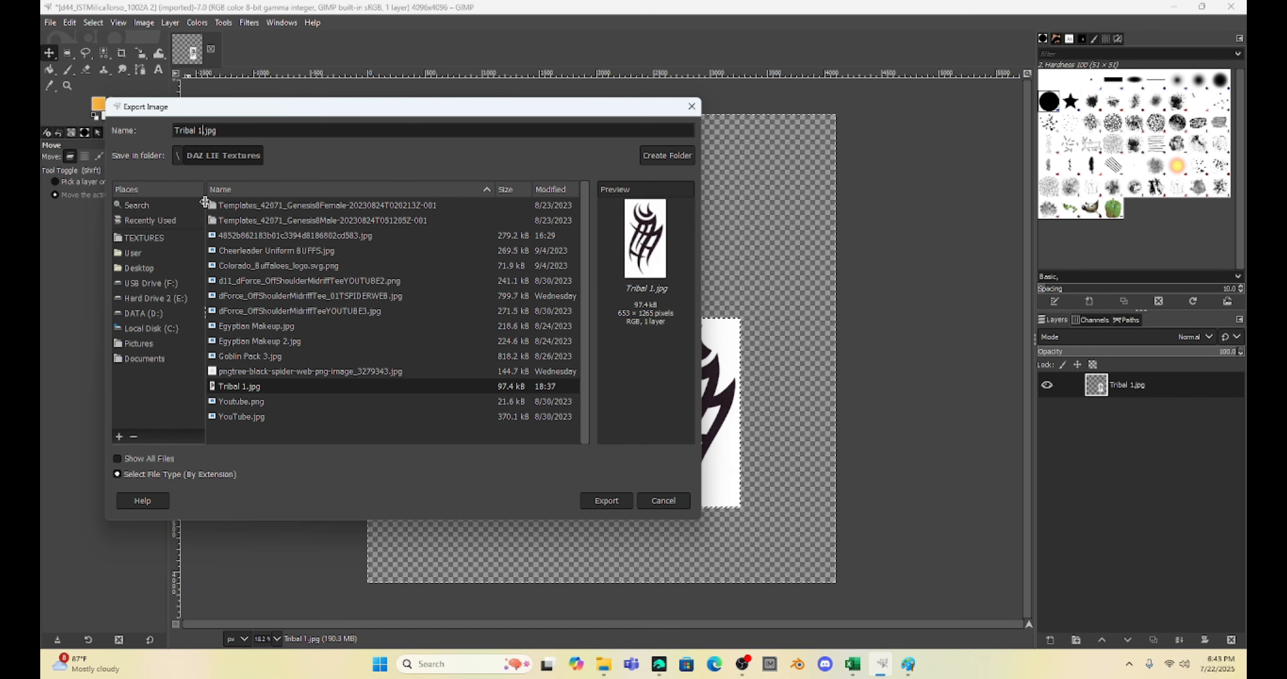
{"action": "type", "text": "Left"}
{"action": "left_click", "coordinate": [612, 507]}
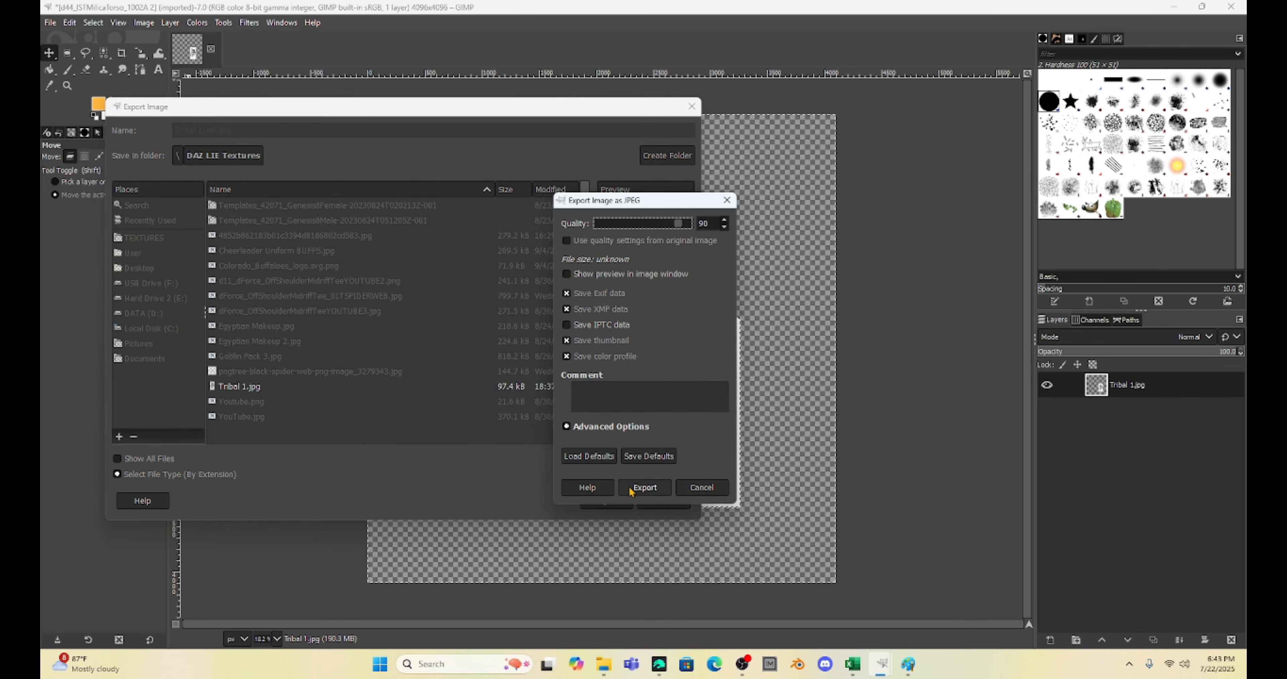
{"action": "left_click", "coordinate": [637, 487]}
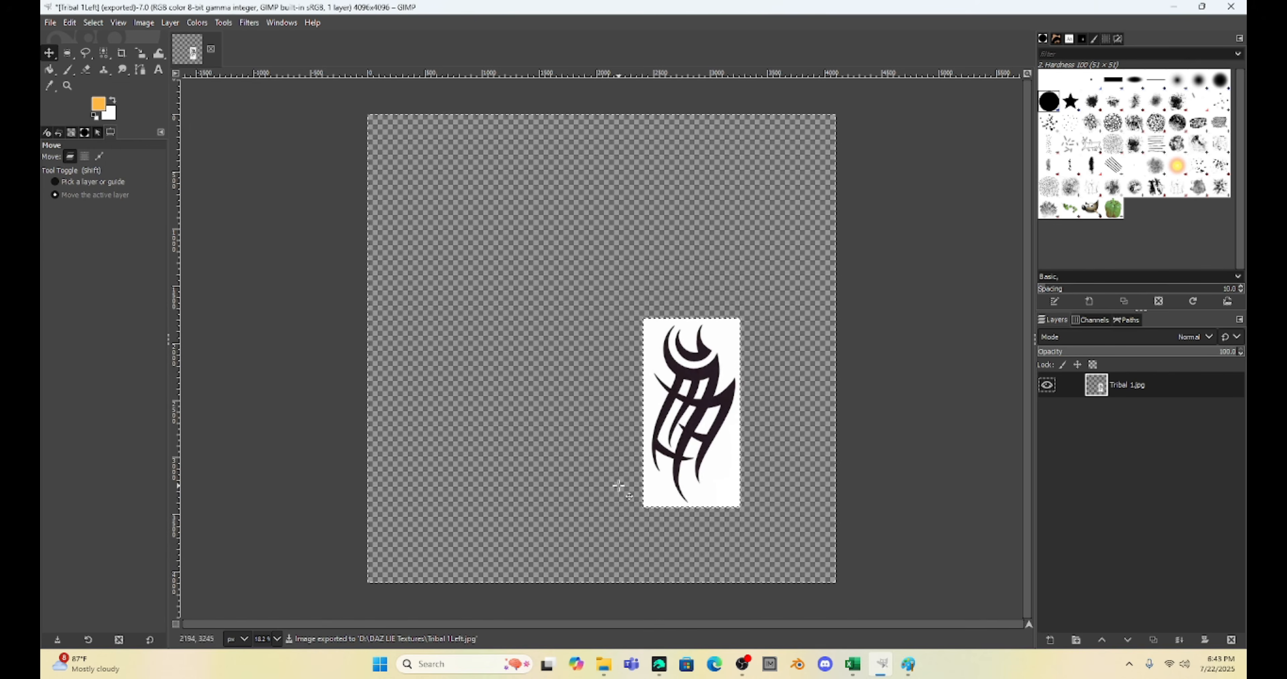
Return to Daz Studio, dismiss the open image browser, and open the Torso's Base Color texture in the Layered Image Editor.
{"action": "left_click", "coordinate": [1174, 8]}
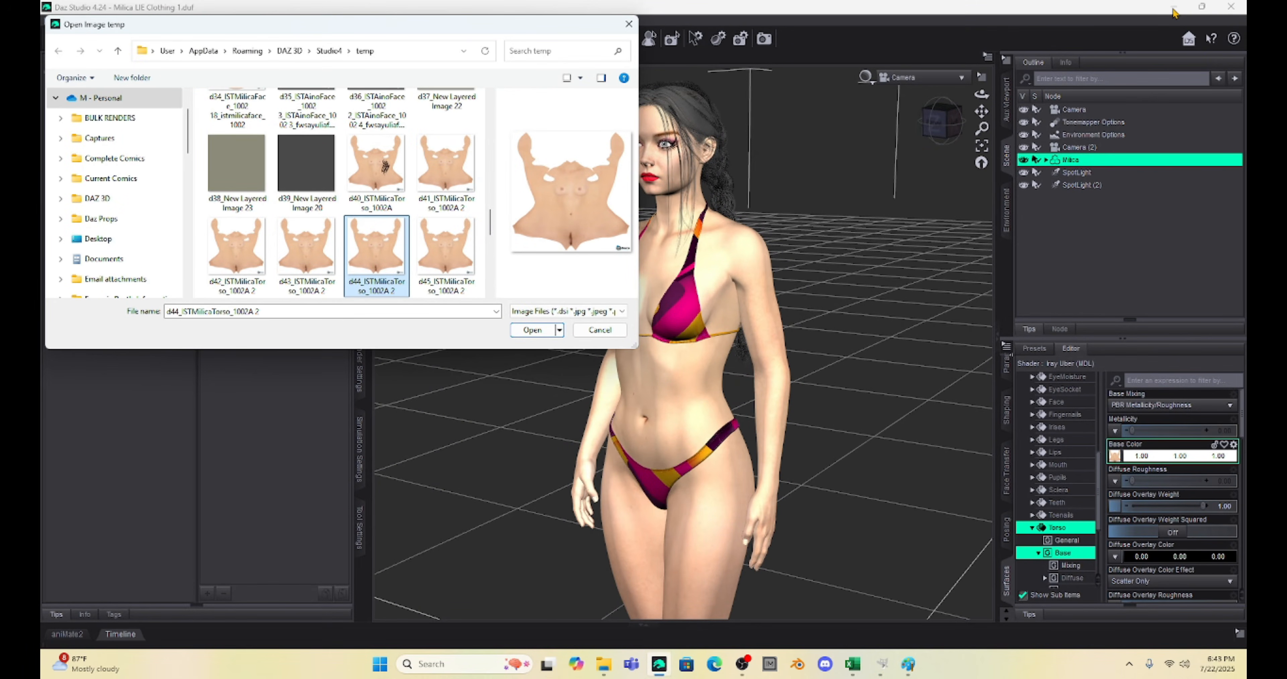
{"action": "left_click", "coordinate": [604, 334]}
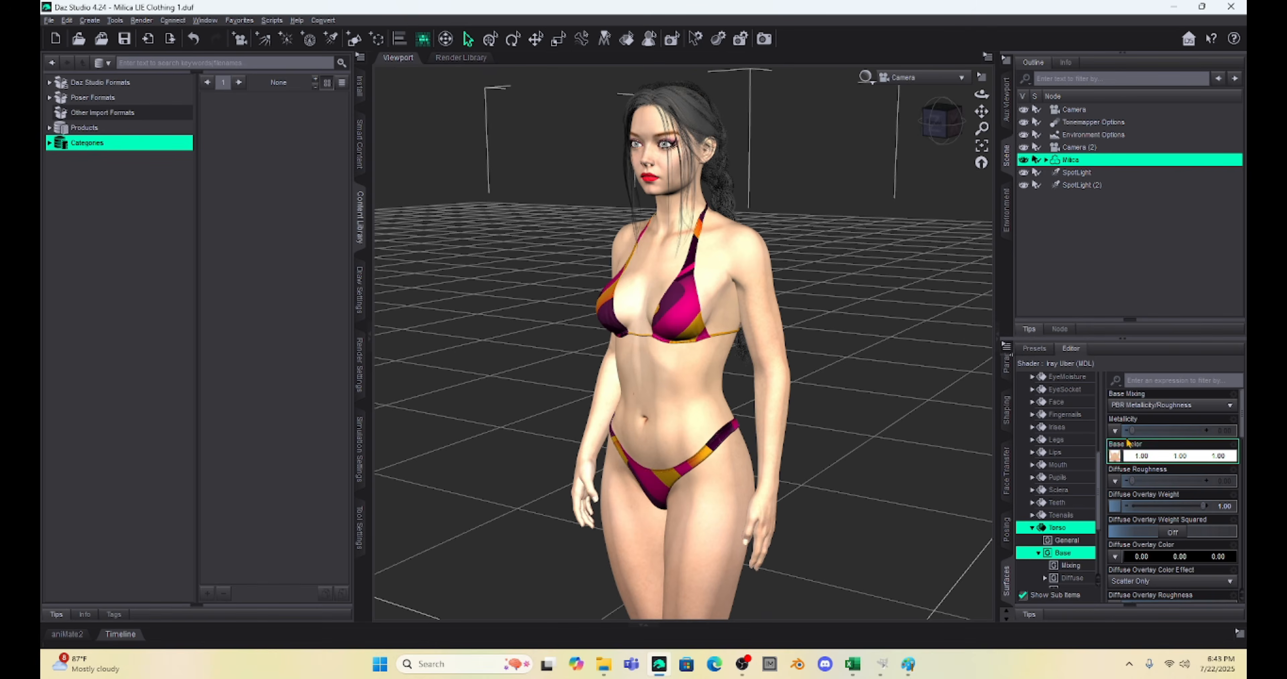
{"action": "mouse_move", "coordinate": [1115, 457]}
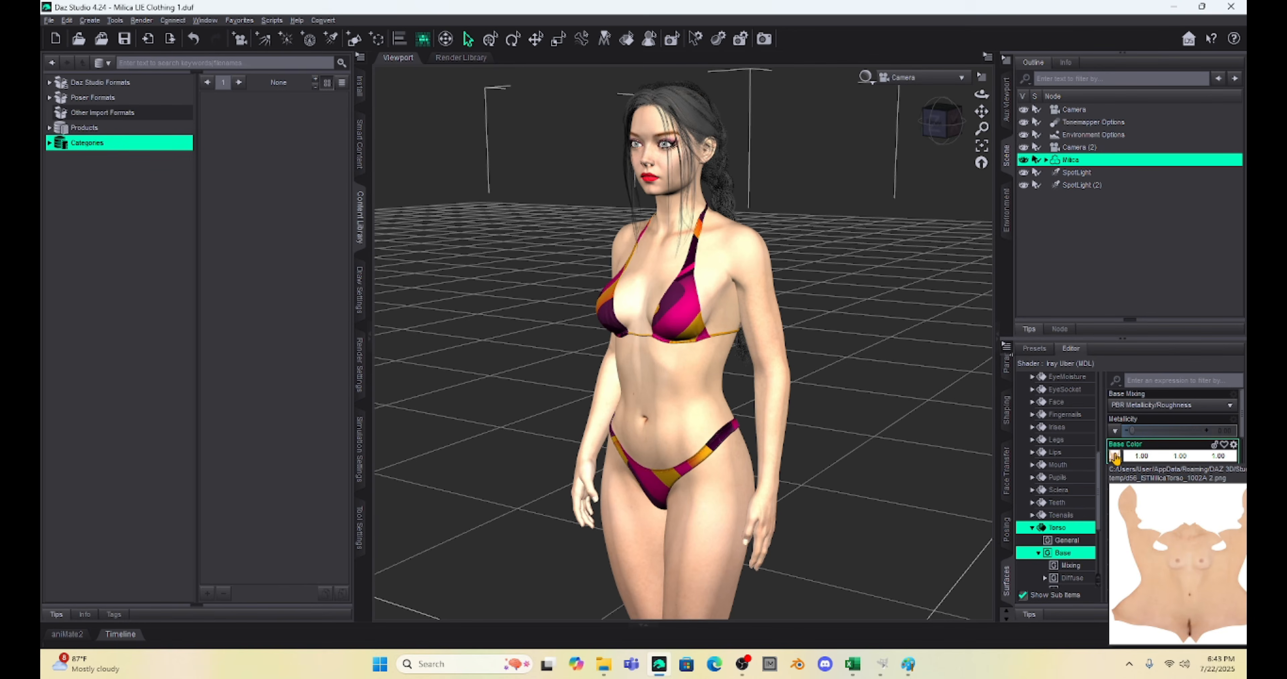
{"action": "left_click", "coordinate": [1115, 456]}
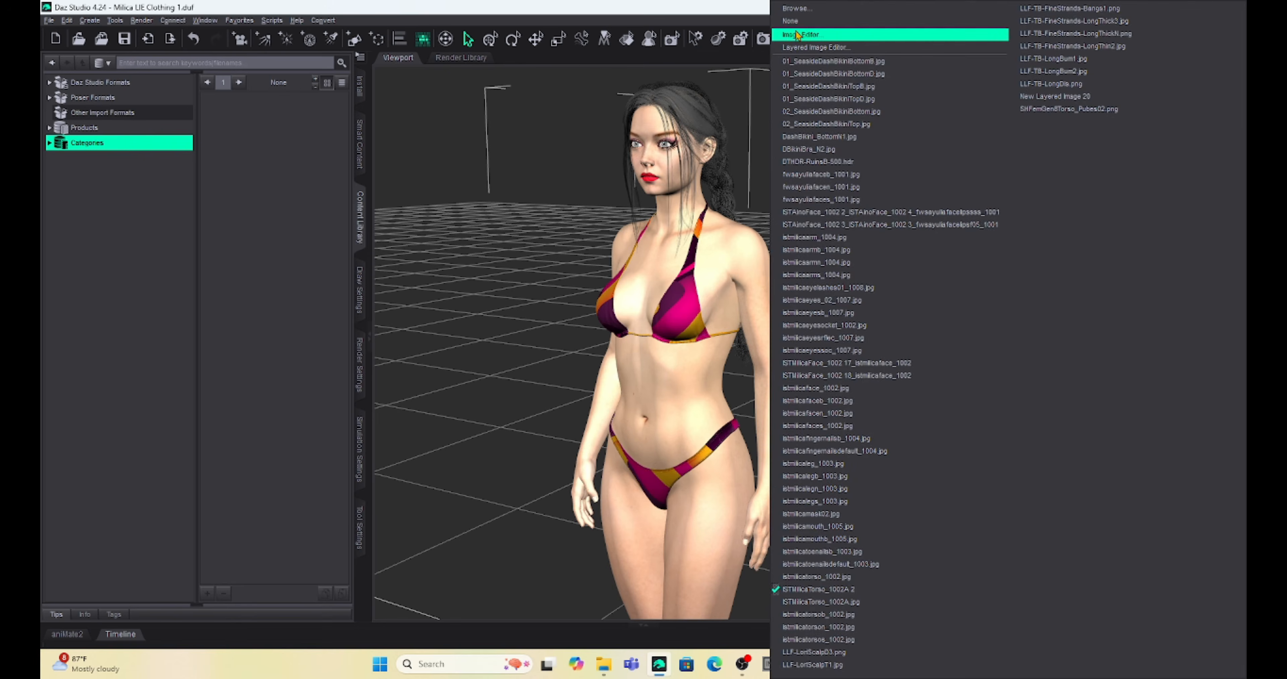
{"action": "left_click", "coordinate": [793, 49]}
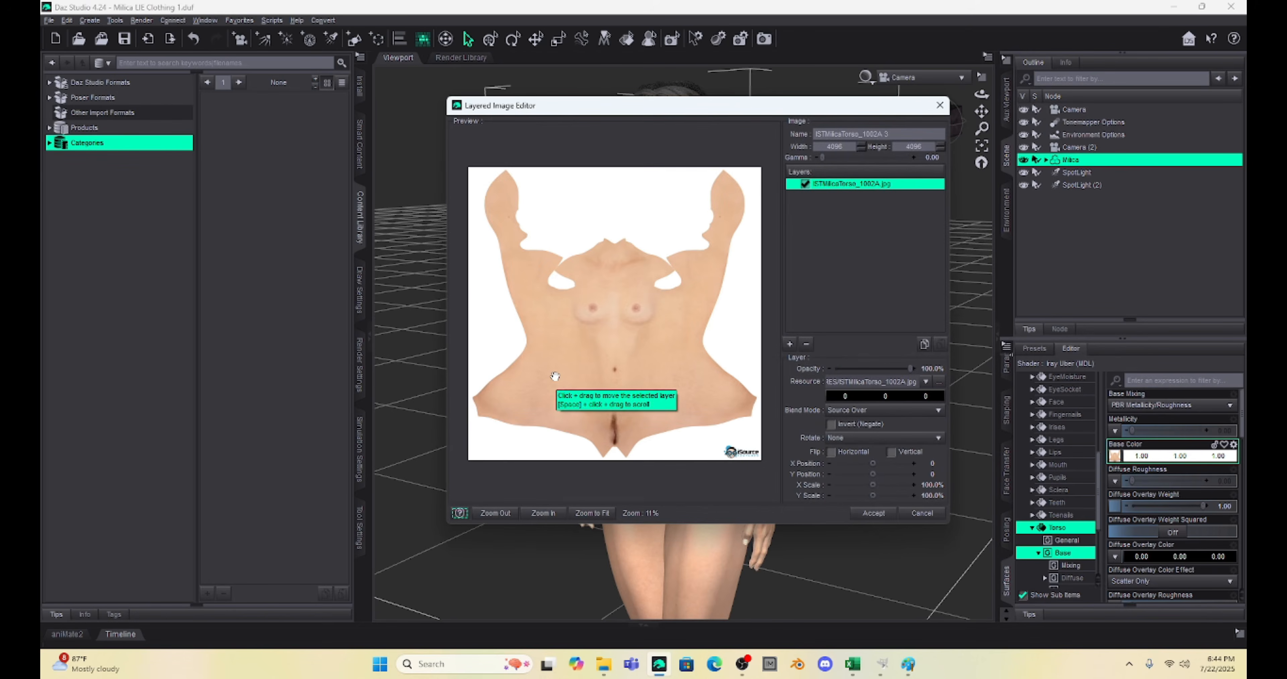
Add Tribal 1Left.jpg from the DAZ LIE Textures folder on DATA (D:) as an image layer and set its blend mode to Multiplicative Blend.
{"action": "left_click", "coordinate": [789, 344]}
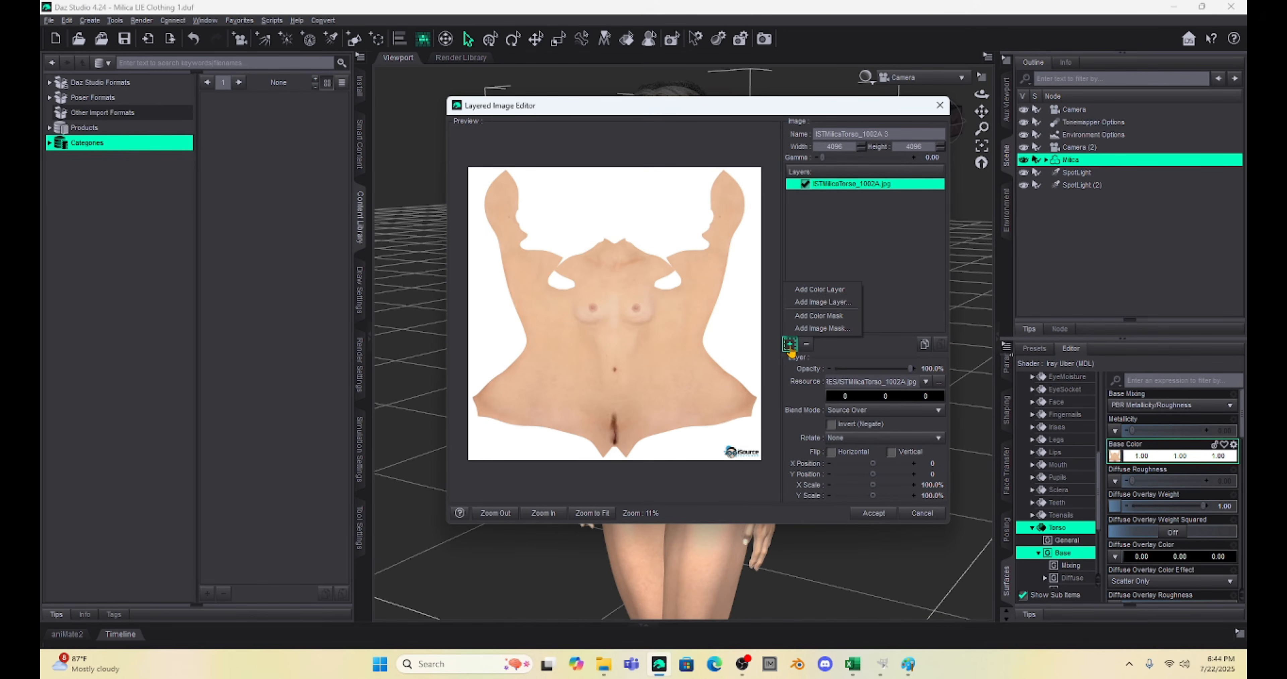
{"action": "left_click", "coordinate": [808, 302]}
{"action": "scroll", "coordinate": [541, 304], "scroll_direction": "down", "scroll_amount": 5}
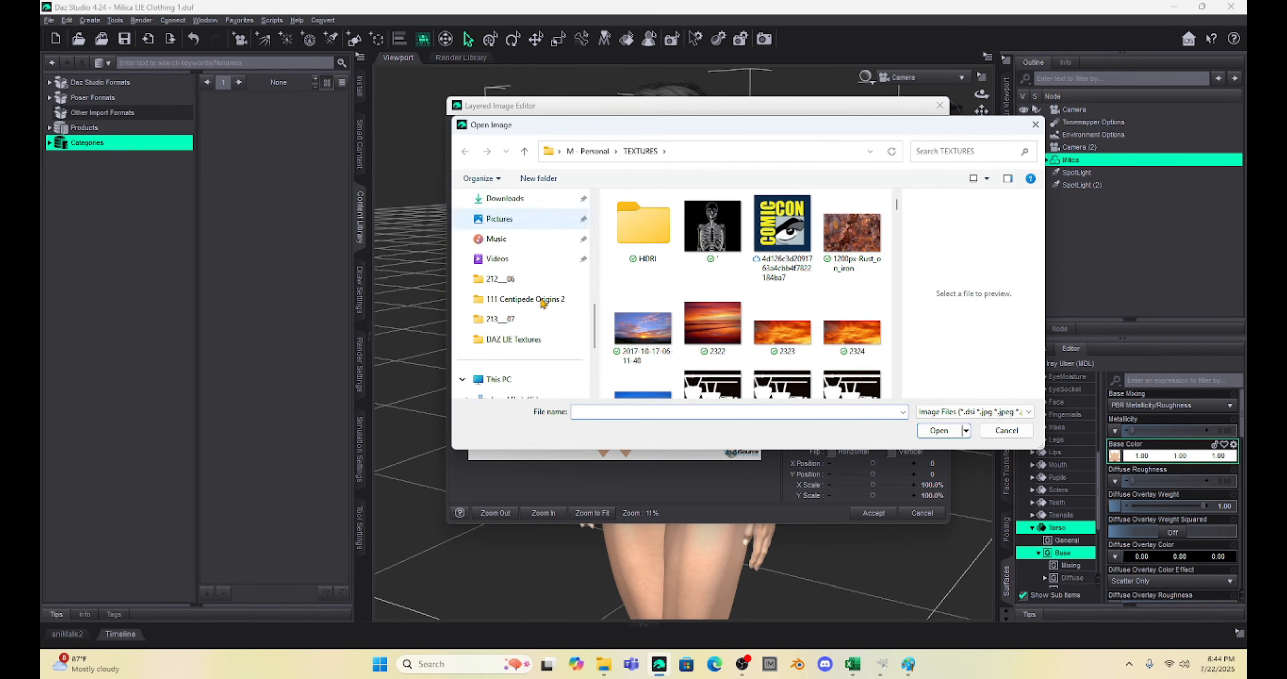
{"action": "left_click", "coordinate": [534, 301]}
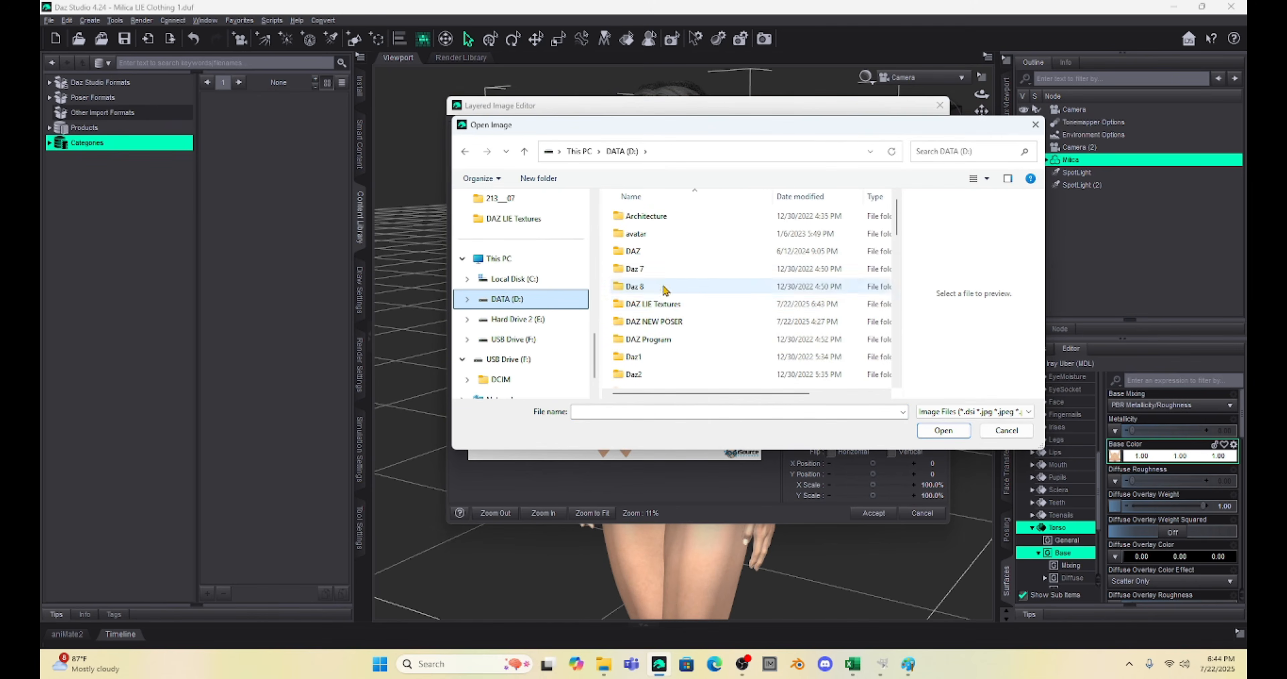
{"action": "double_click", "coordinate": [653, 304]}
{"action": "scroll", "coordinate": [724, 317], "scroll_direction": "down", "scroll_amount": 3}
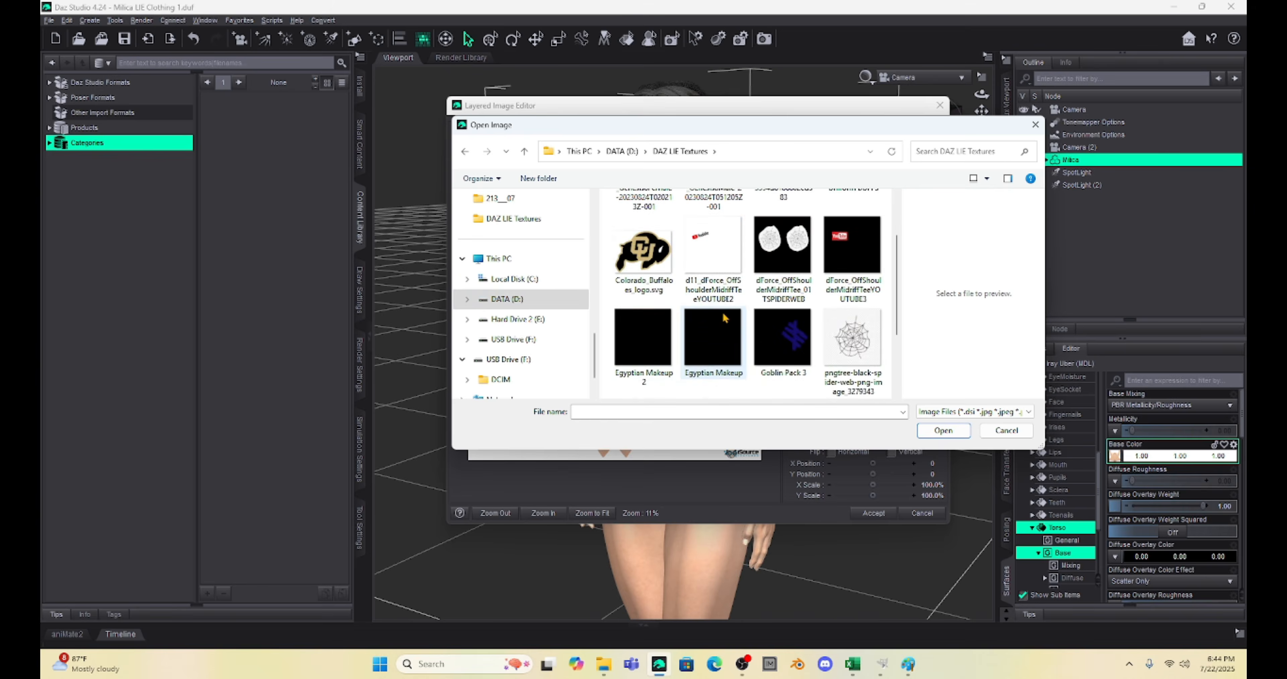
{"action": "scroll", "coordinate": [724, 317], "scroll_direction": "down", "scroll_amount": 3}
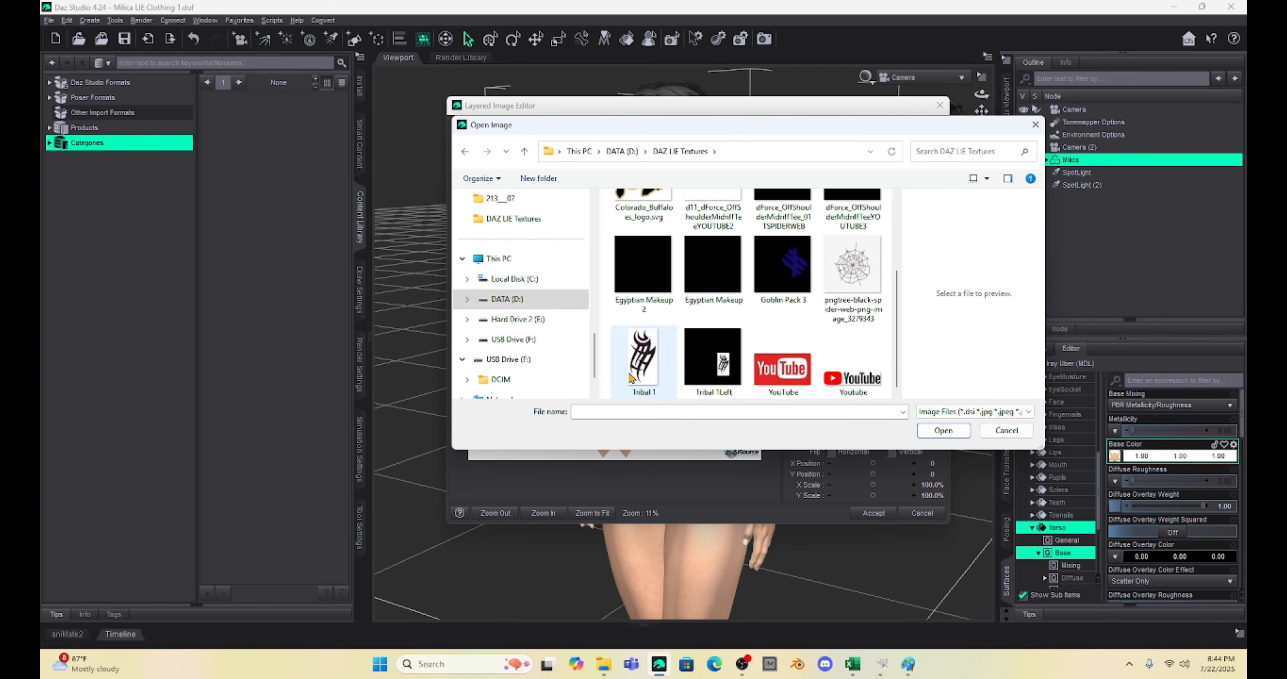
{"action": "double_click", "coordinate": [710, 360]}
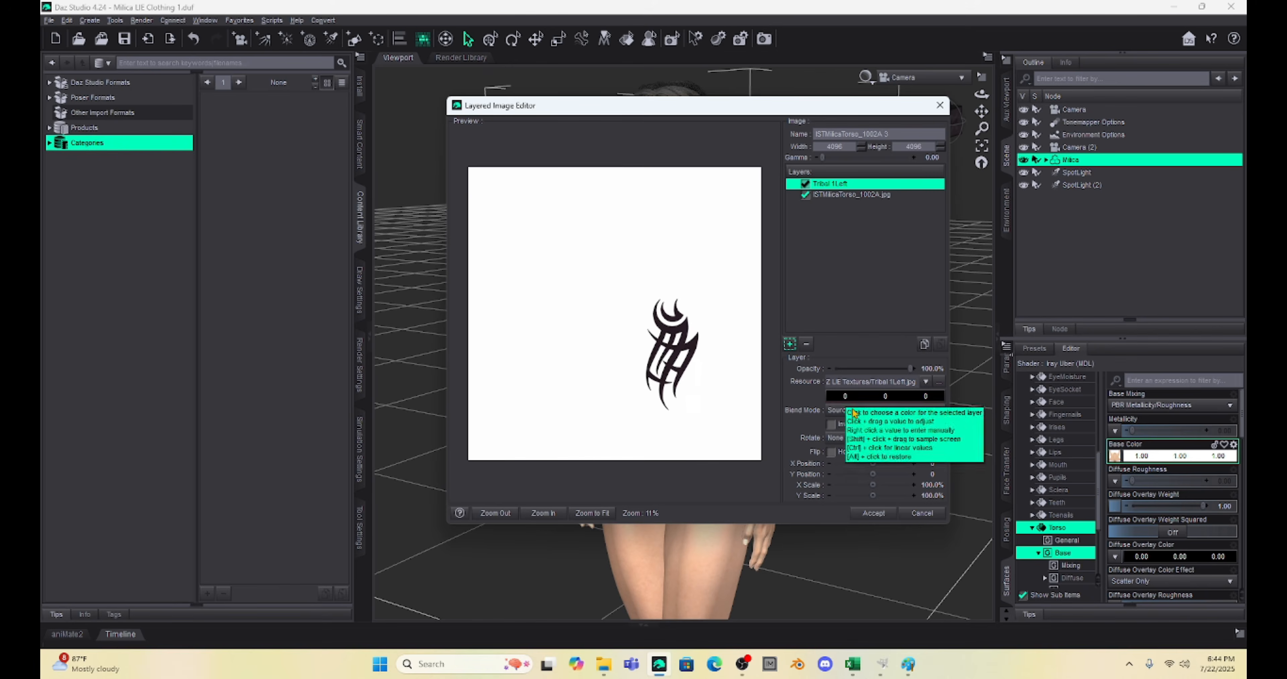
{"action": "left_click", "coordinate": [833, 416]}
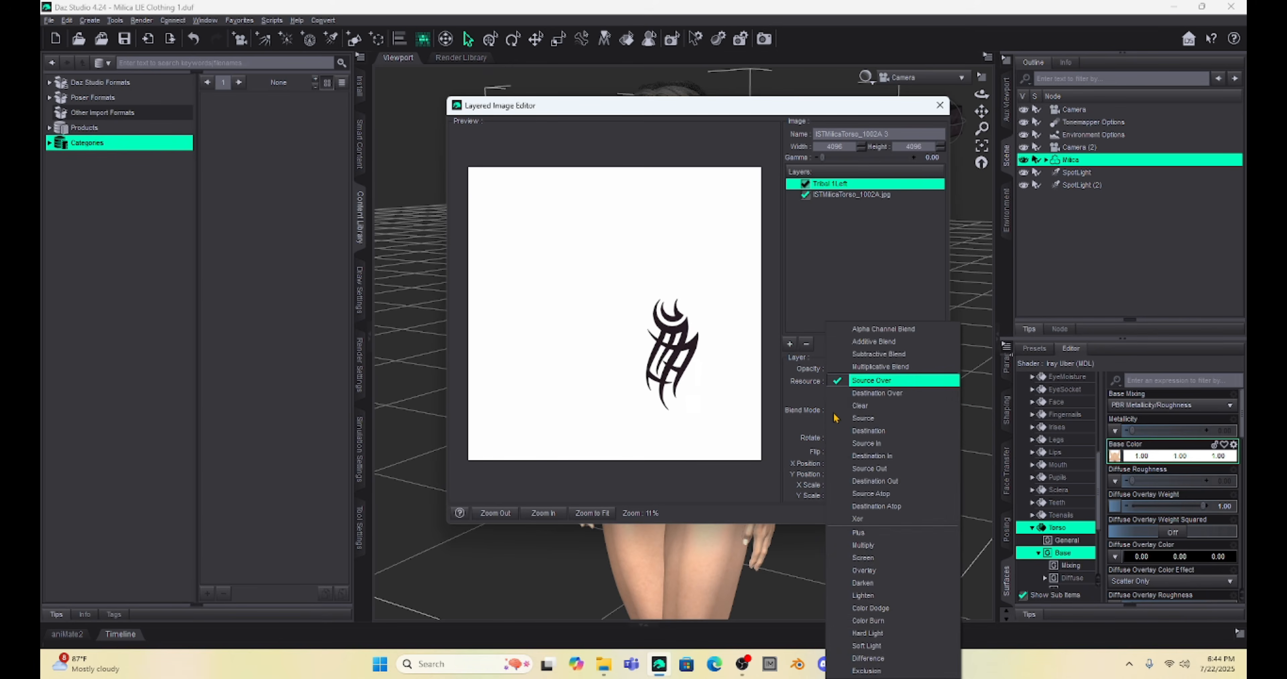
{"action": "left_click", "coordinate": [856, 368]}
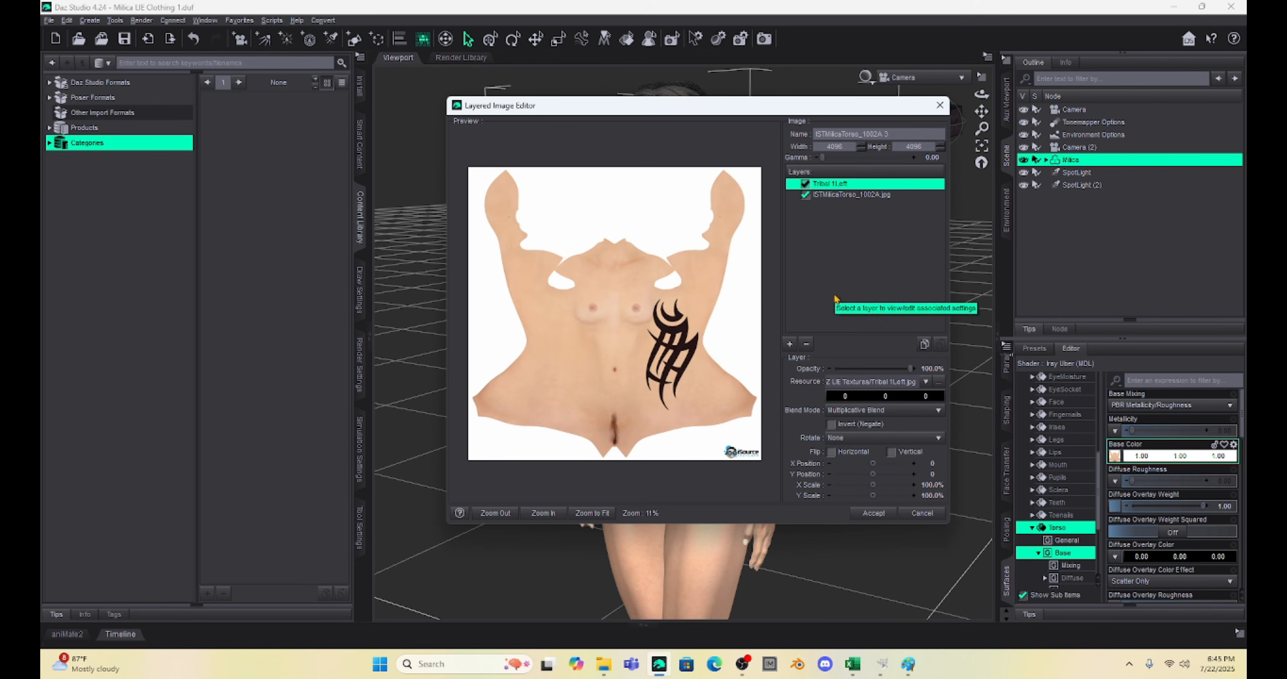
Try the horizontal and vertical flips on the tattoo layer, restoring its original orientation each time.
{"action": "left_click", "coordinate": [830, 453]}
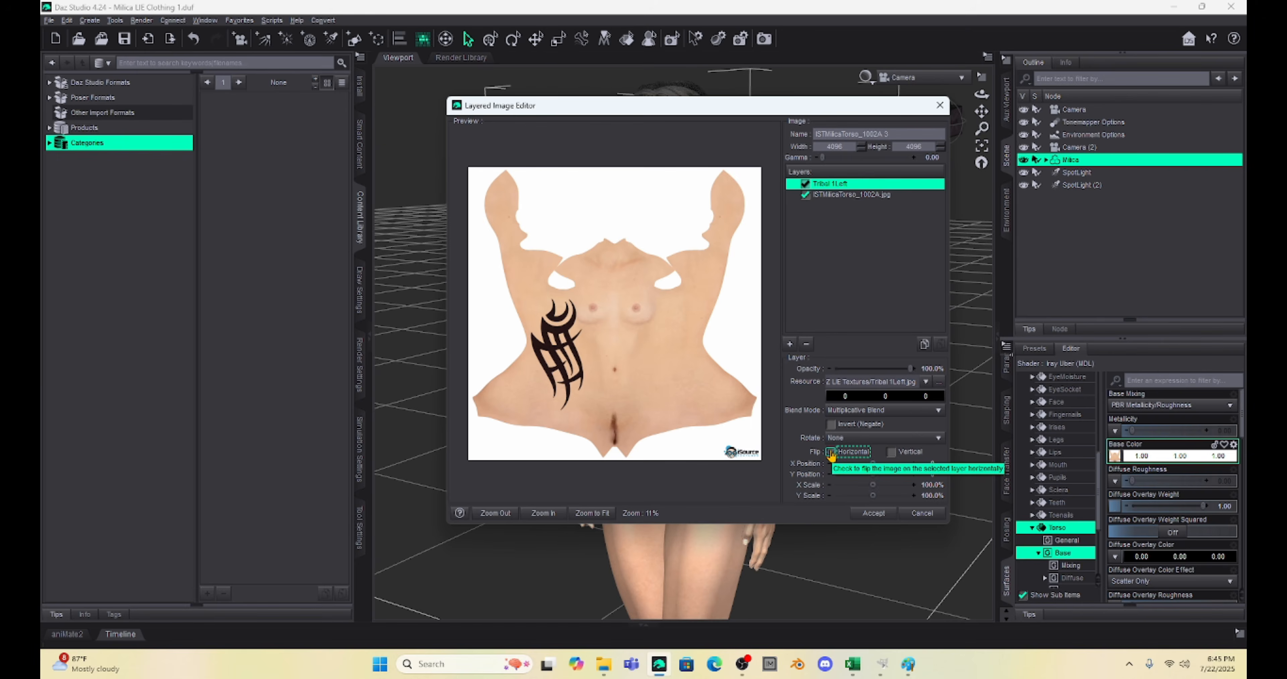
{"action": "left_click", "coordinate": [831, 452]}
{"action": "left_click", "coordinate": [891, 452]}
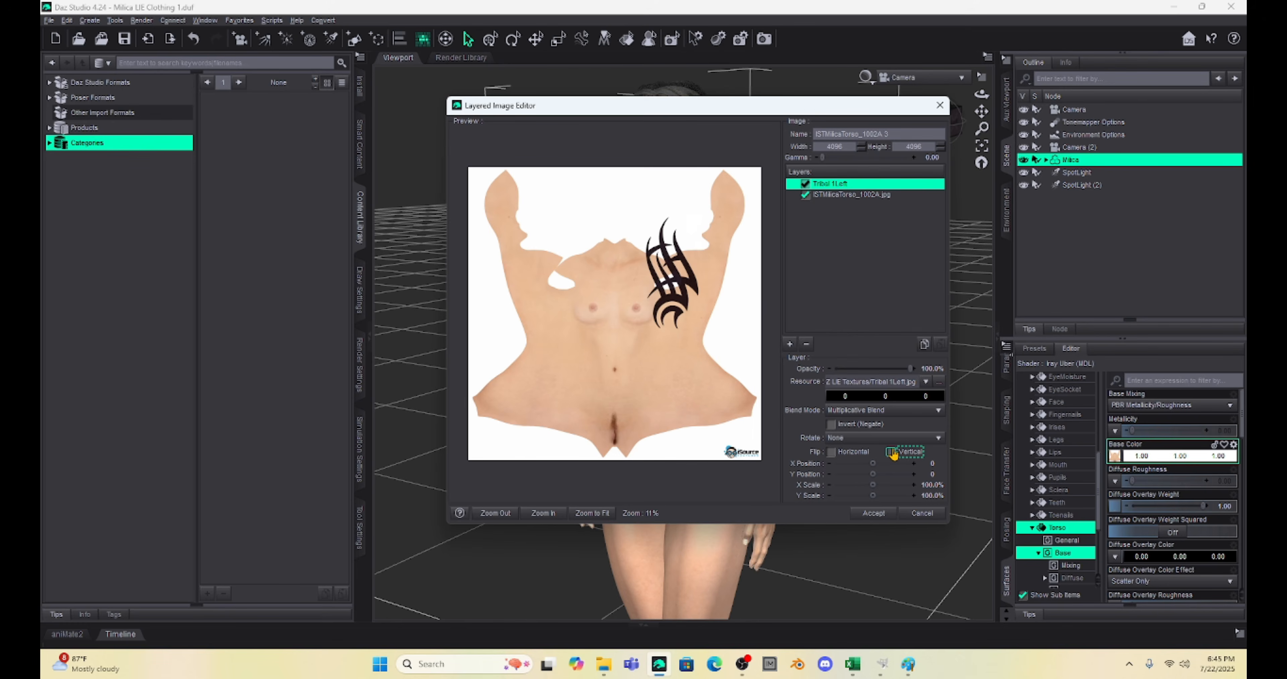
{"action": "left_click", "coordinate": [891, 453]}
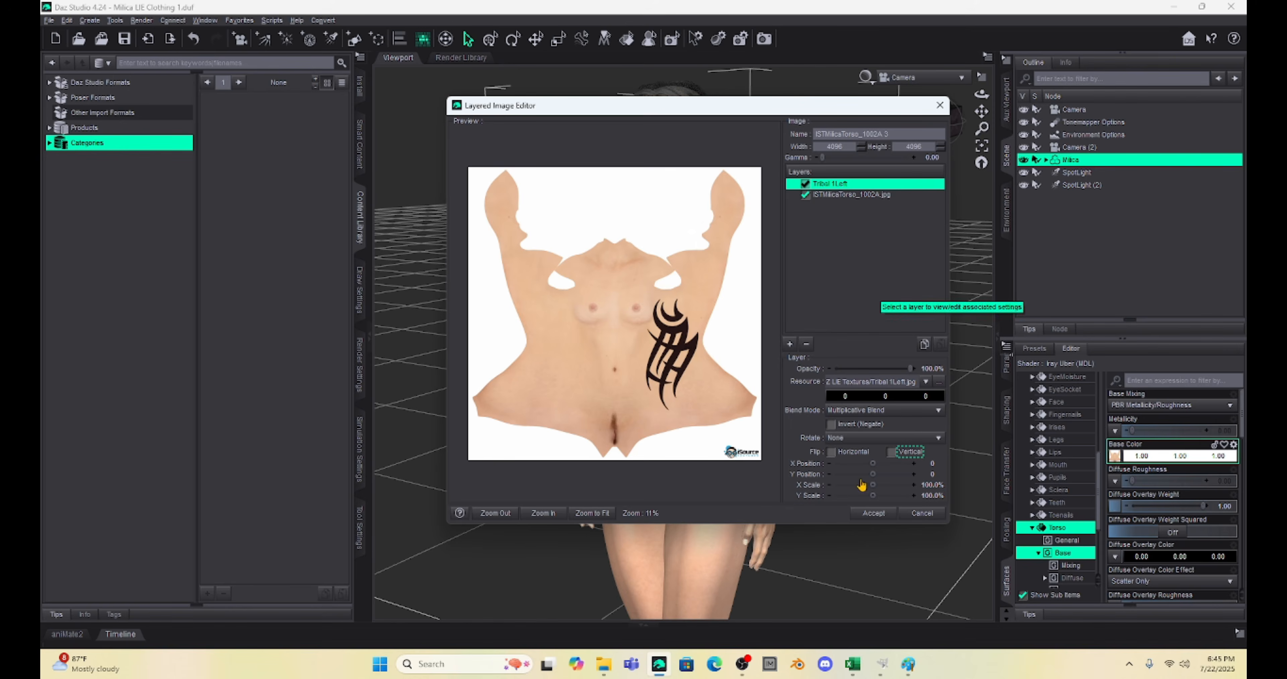
Accept the layered Base Color image and preview the tattooed side of the torso in the Filament draw style.
{"action": "left_click", "coordinate": [872, 514]}
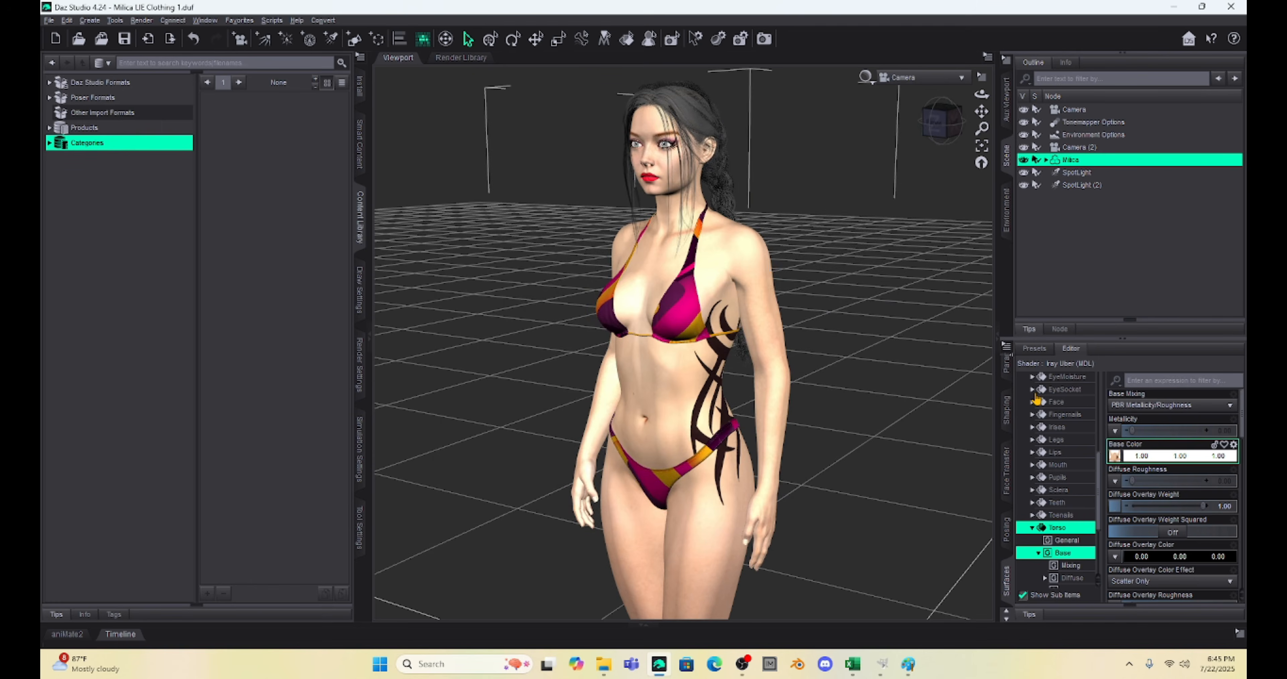
{"action": "left_click", "coordinate": [924, 125]}
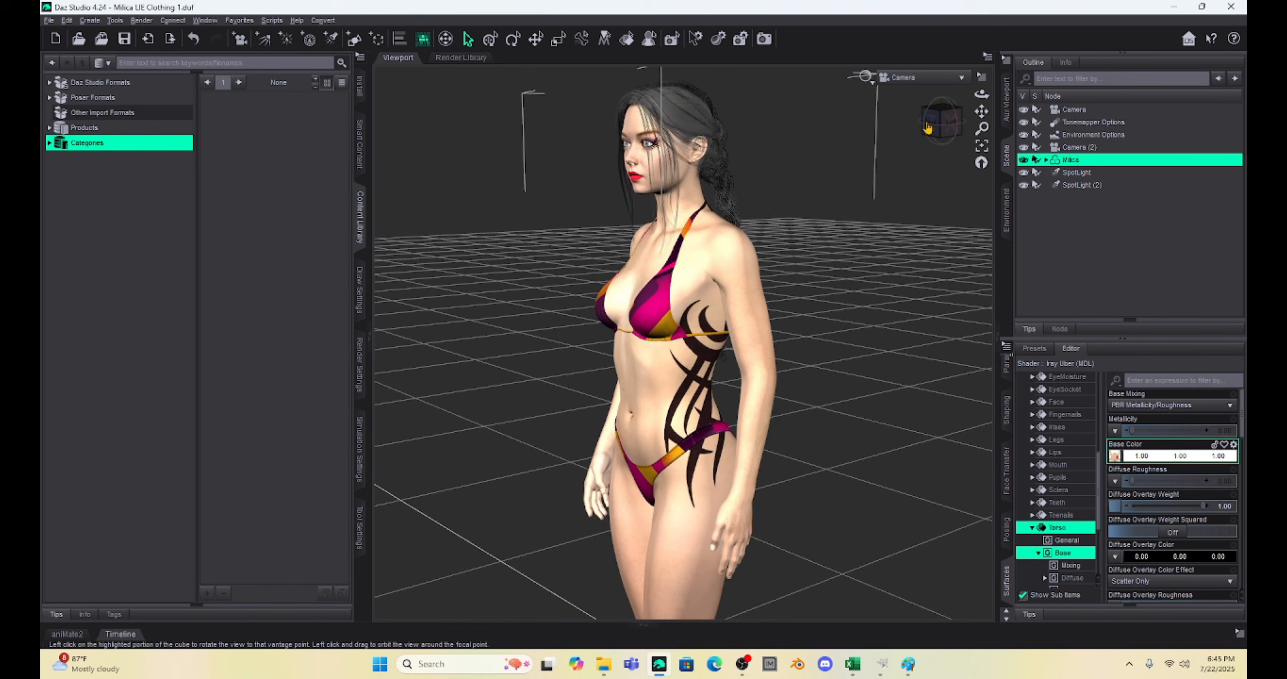
{"action": "left_click", "coordinate": [866, 77]}
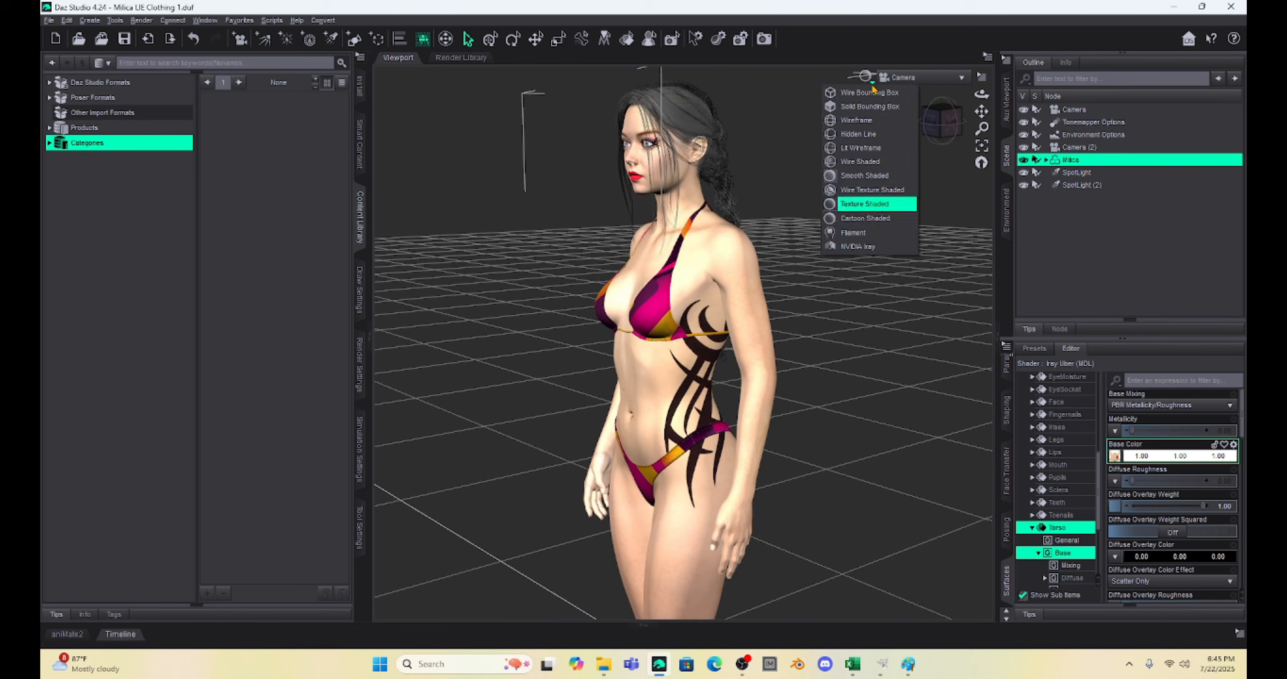
{"action": "left_click", "coordinate": [853, 232]}
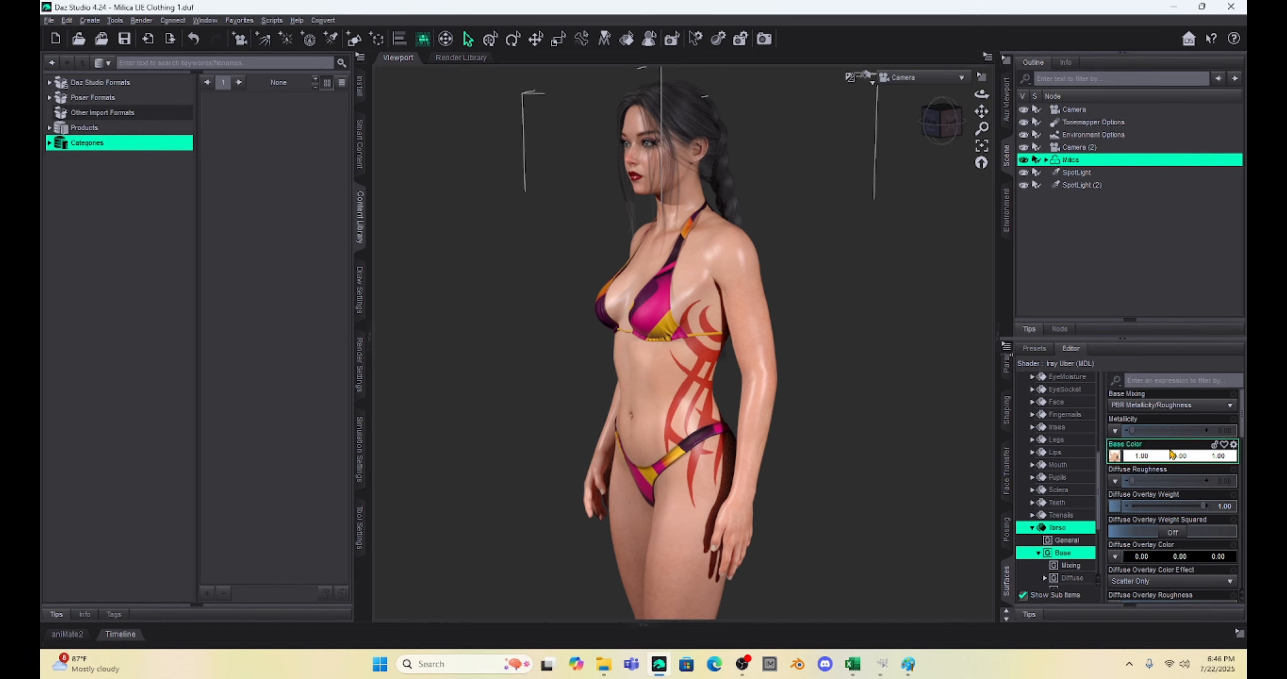
Open the Torso's Translucency Color texture in the Layered Image Editor.
{"action": "scroll", "coordinate": [1170, 452], "scroll_direction": "down", "scroll_amount": 3}
{"action": "scroll", "coordinate": [1171, 452], "scroll_direction": "down", "scroll_amount": 4}
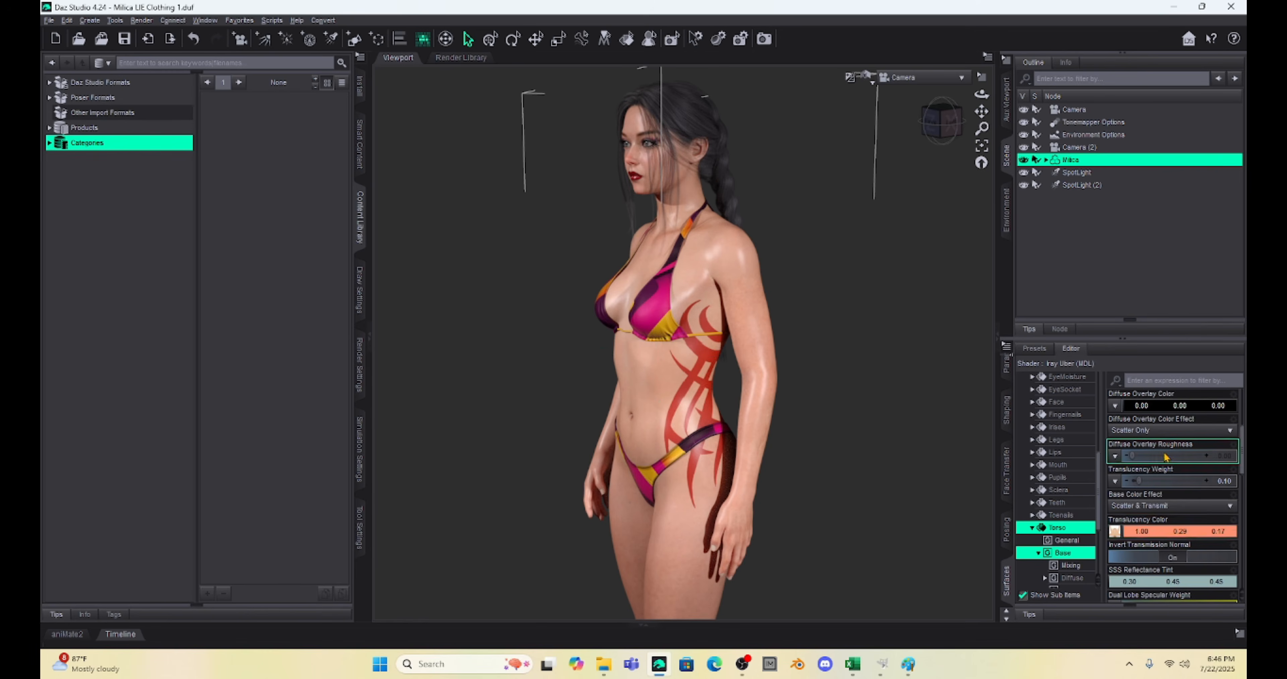
{"action": "left_click", "coordinate": [1115, 534]}
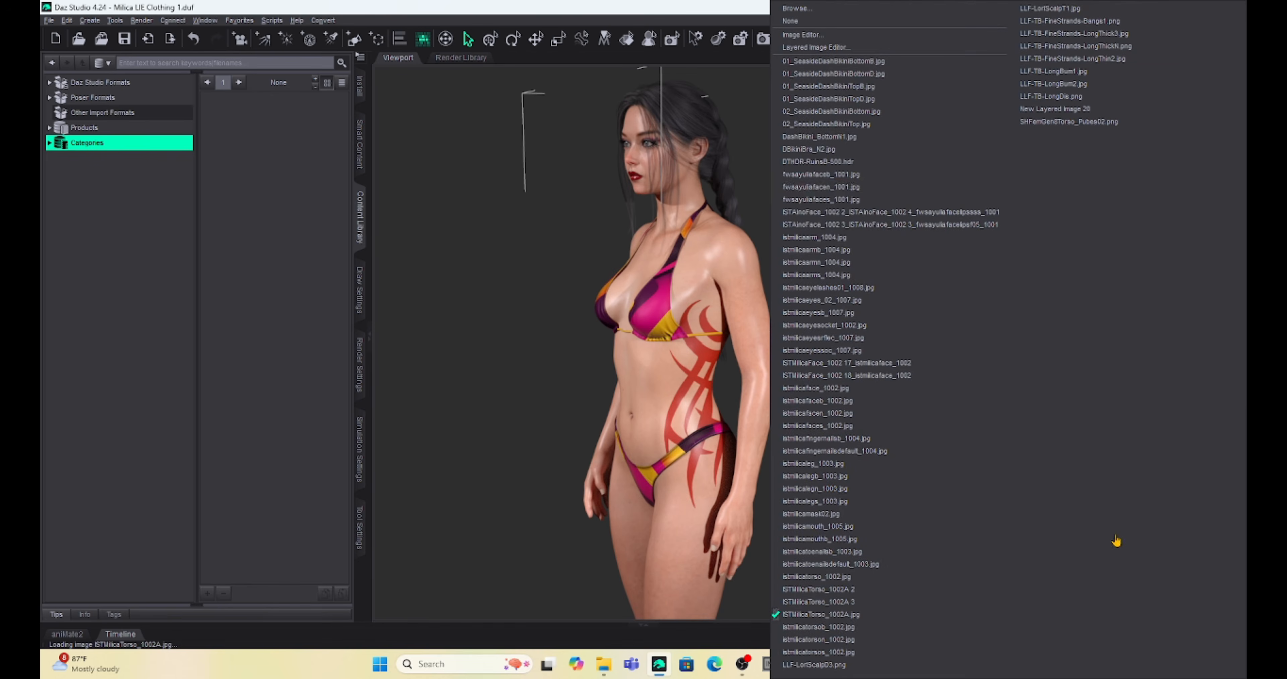
{"action": "left_click", "coordinate": [863, 48]}
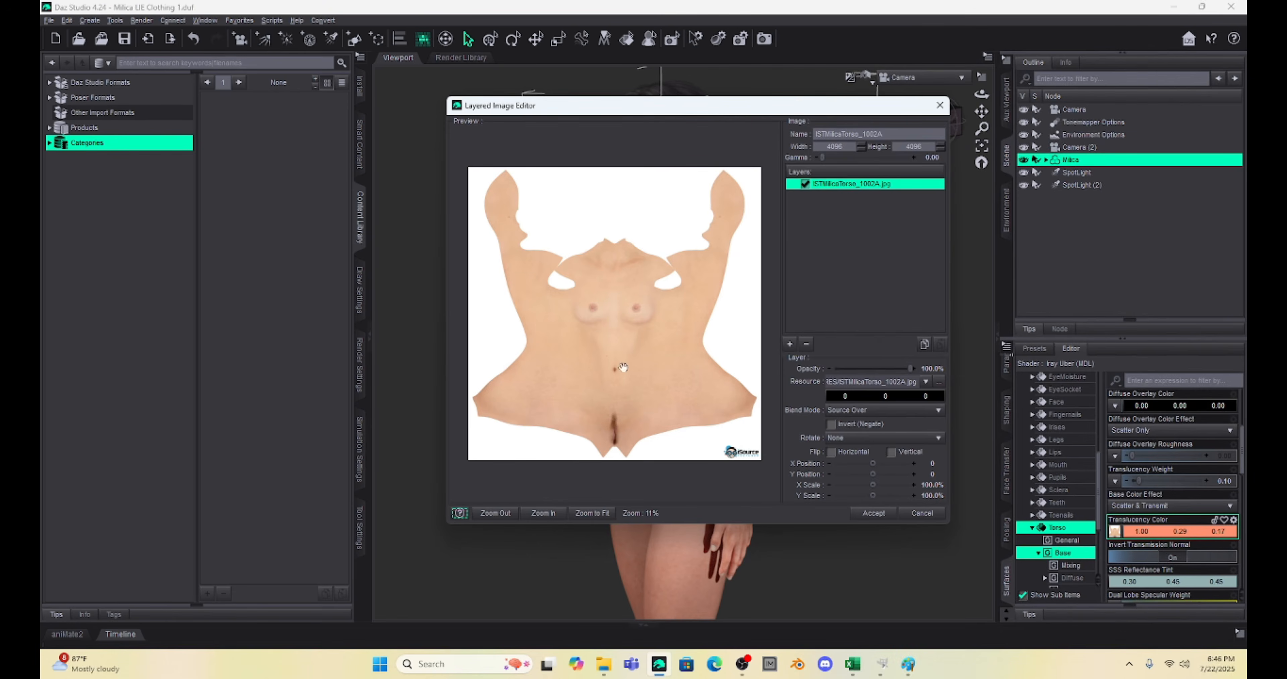
Add Tribal 1Left.jpg from the DAZ LIE Textures folder as an image layer over the translucency texture.
{"action": "left_click", "coordinate": [789, 344]}
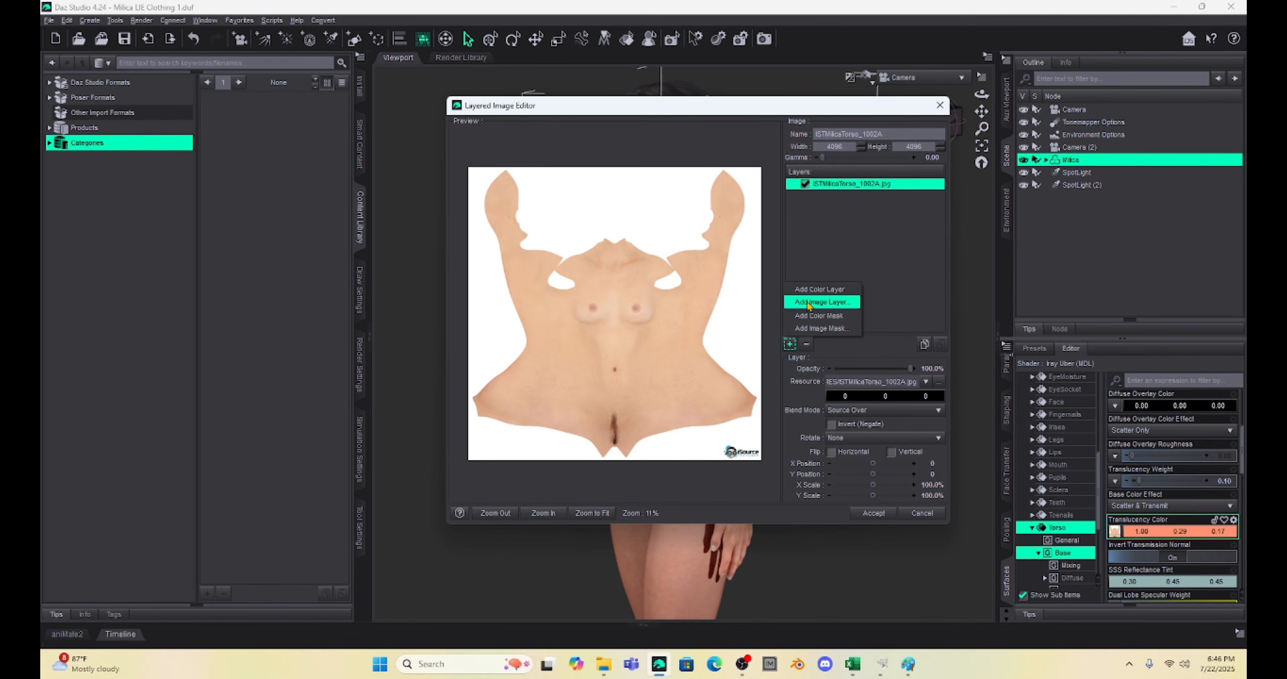
{"action": "left_click", "coordinate": [808, 302]}
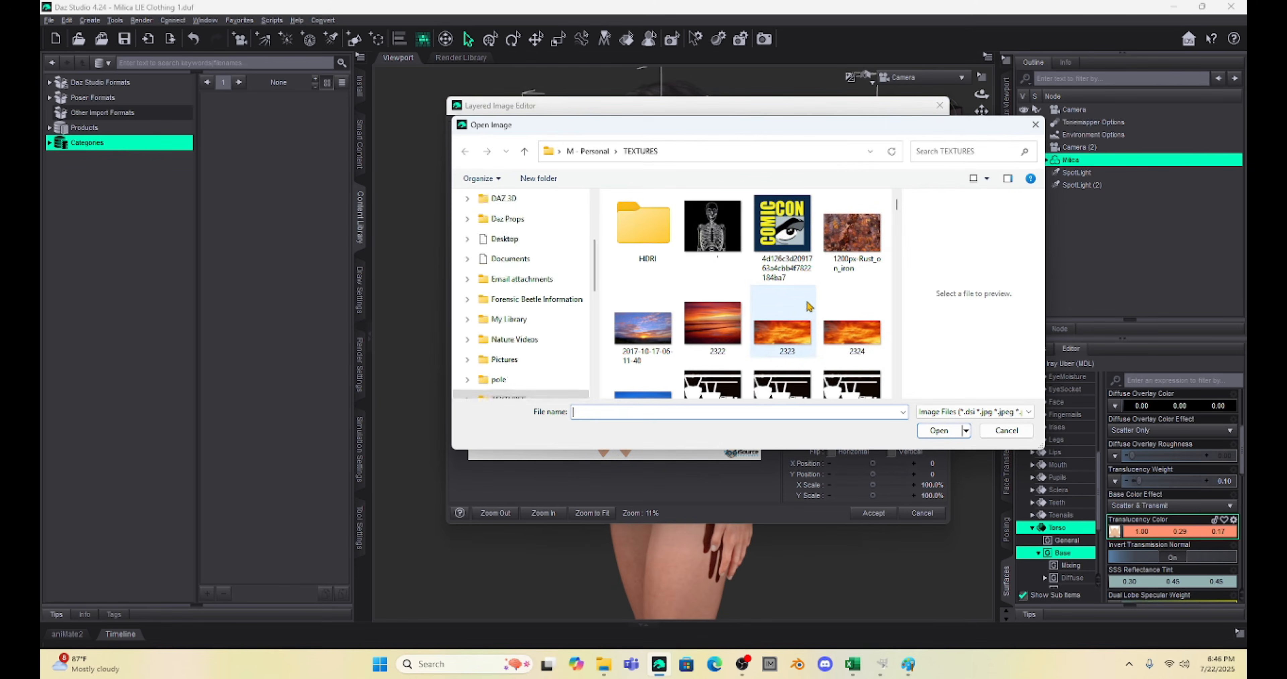
{"action": "scroll", "coordinate": [567, 324], "scroll_direction": "down", "scroll_amount": 5}
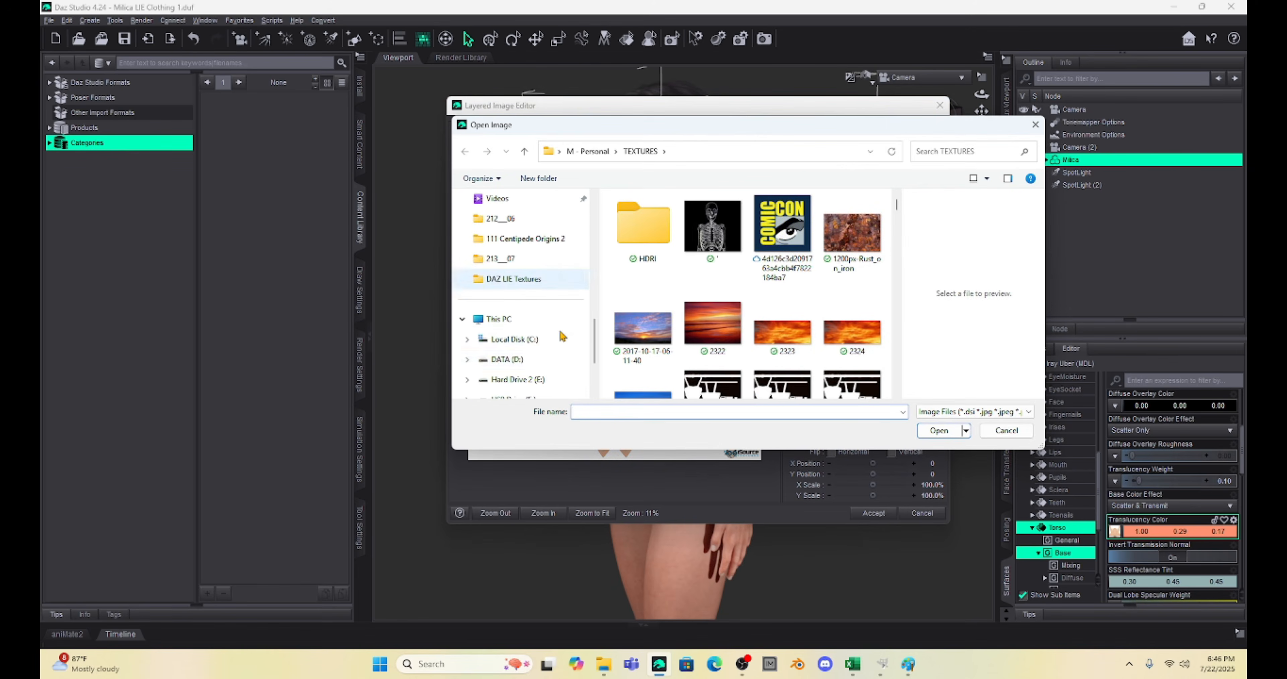
{"action": "left_click", "coordinate": [512, 362]}
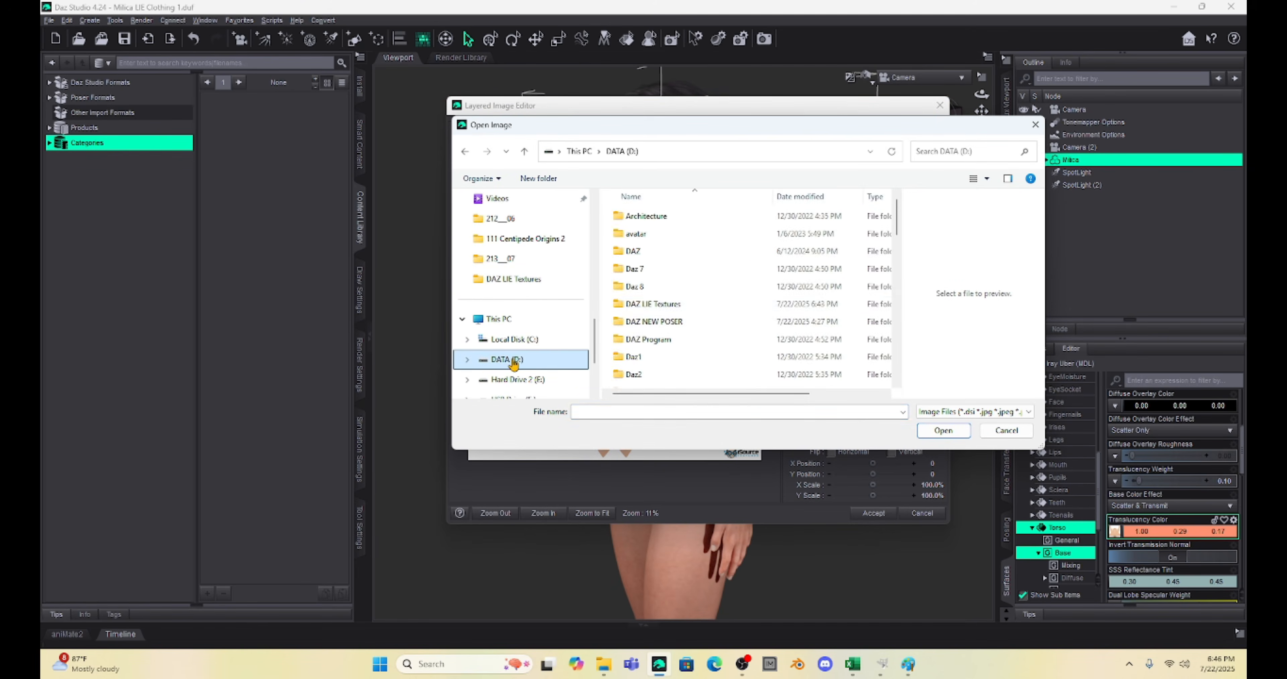
{"action": "double_click", "coordinate": [669, 303]}
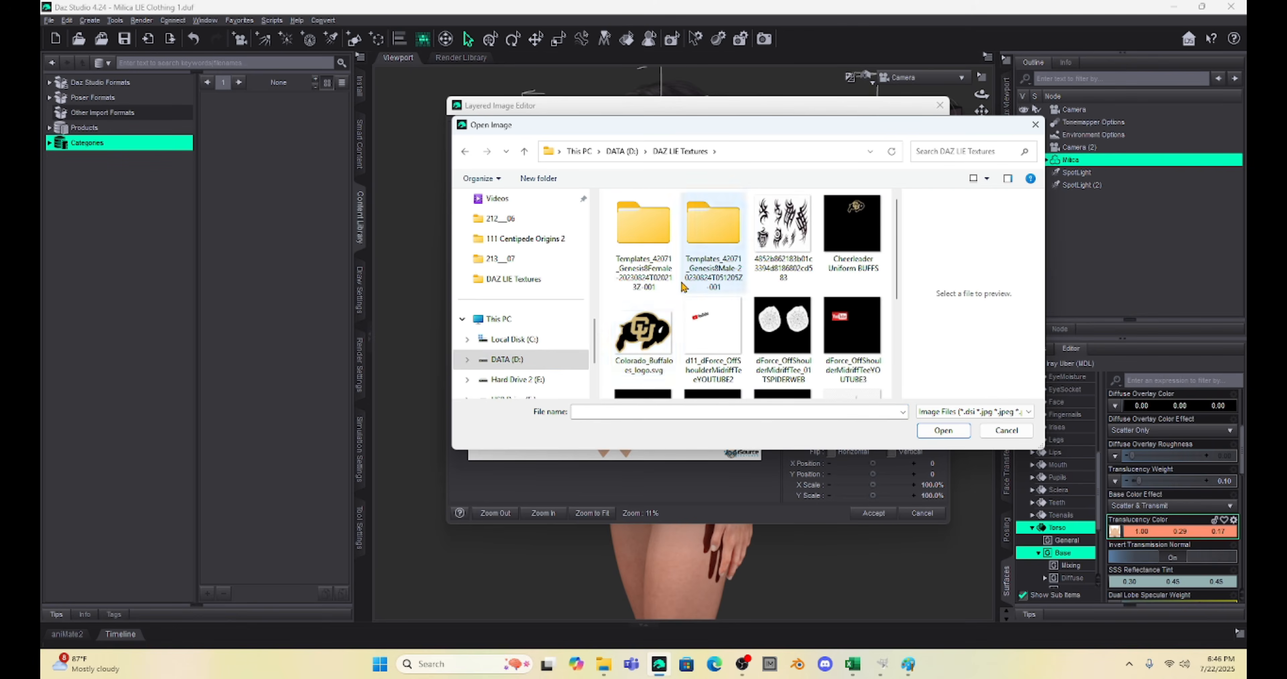
{"action": "scroll", "coordinate": [669, 299], "scroll_direction": "down", "scroll_amount": 3}
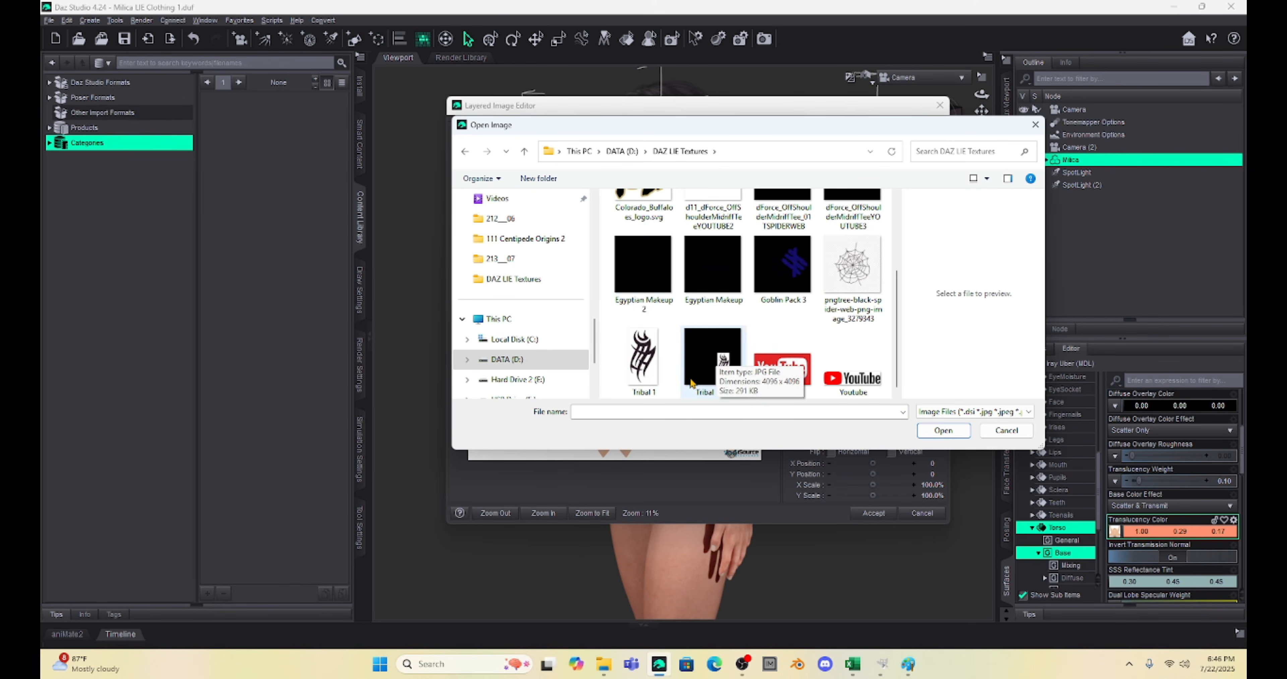
{"action": "double_click", "coordinate": [712, 345]}
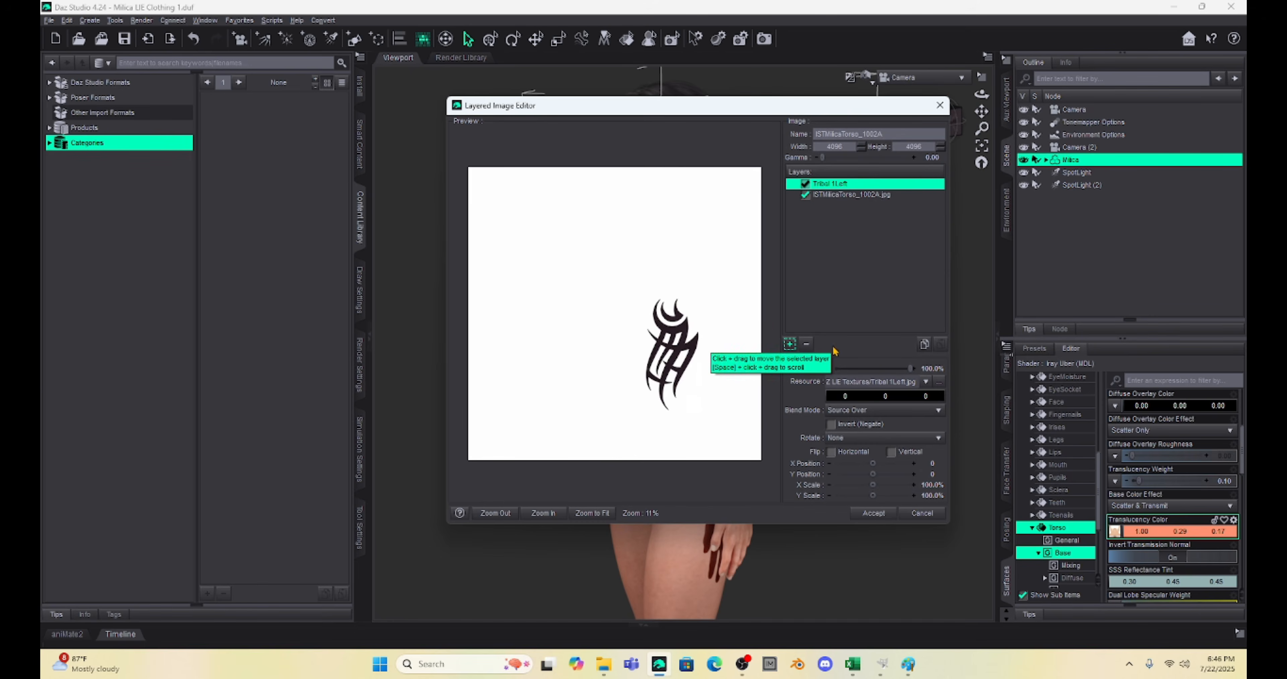
Set the translucency tattoo layer's blend mode to Multiplicative Blend and accept the layered image.
{"action": "left_click", "coordinate": [873, 411]}
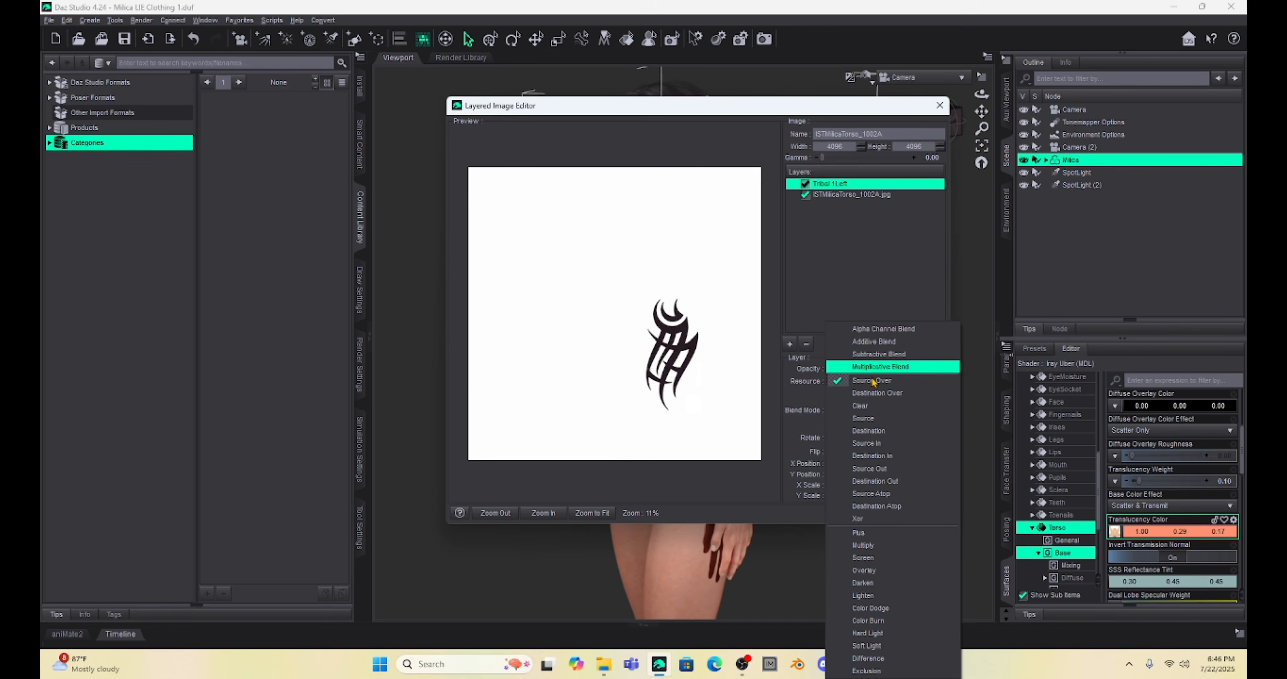
{"action": "left_click", "coordinate": [868, 367]}
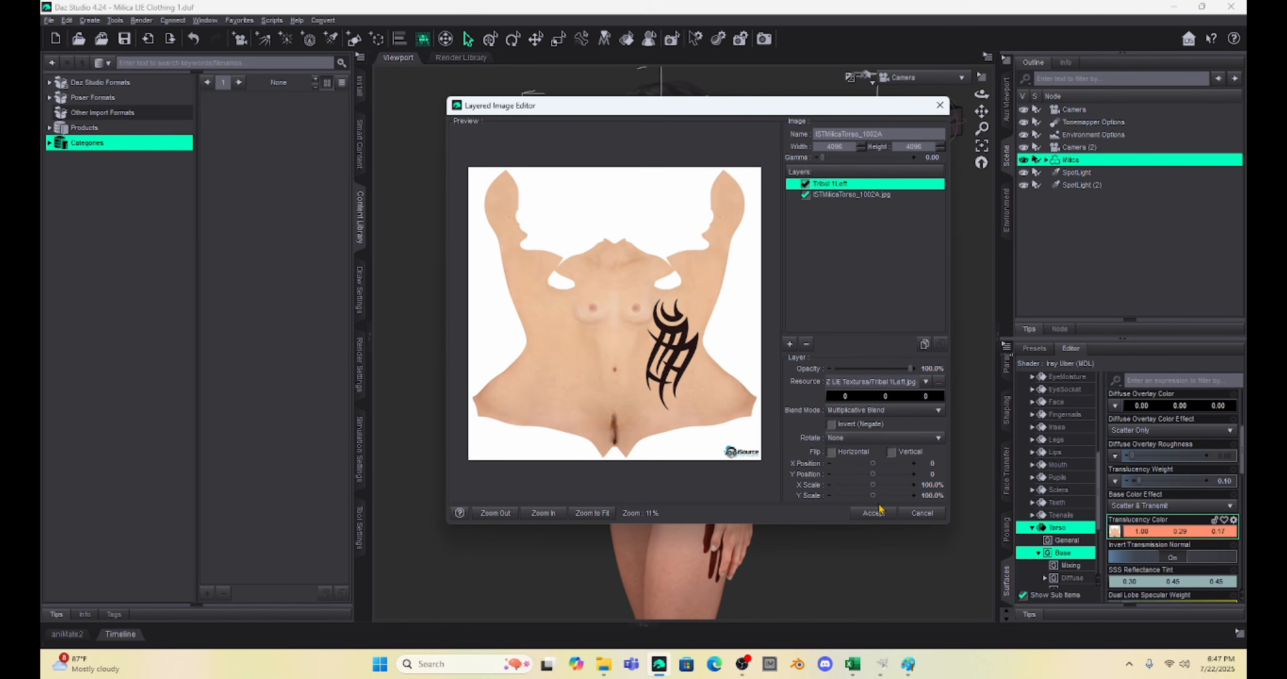
{"action": "left_click", "coordinate": [875, 514]}
{"action": "left_click", "coordinate": [874, 514]}
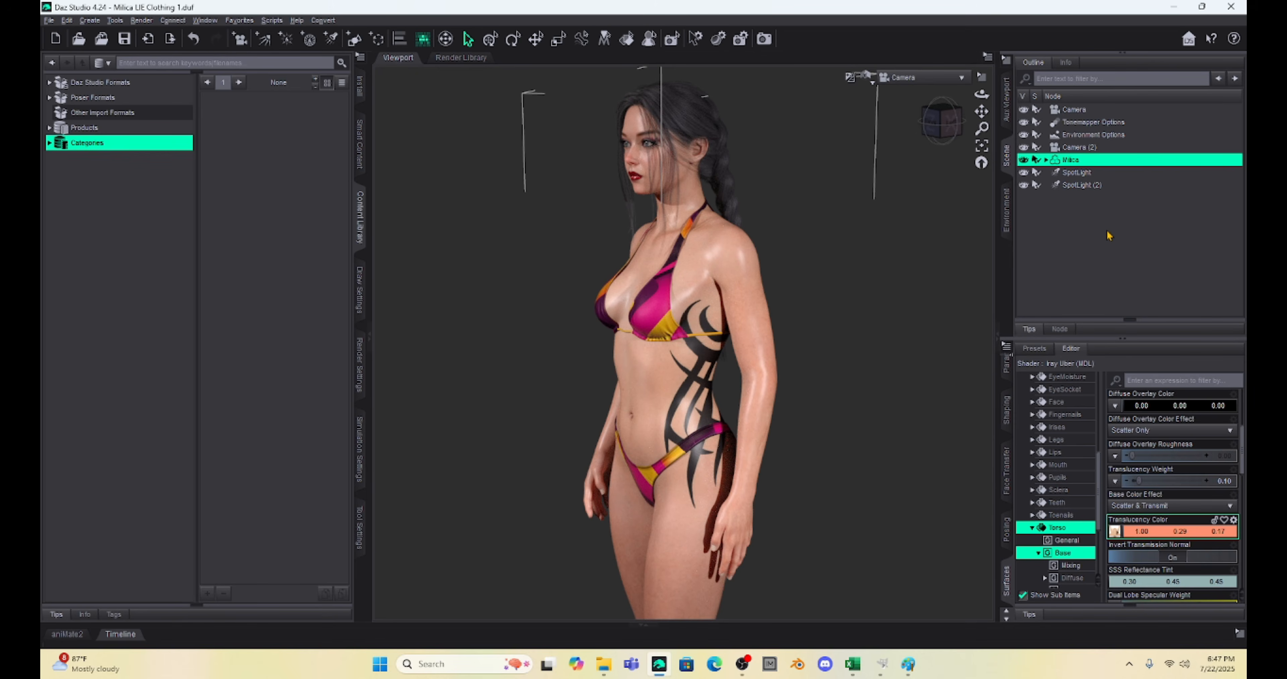
Switch the viewport draw style to Texture Shaded.
{"action": "left_click", "coordinate": [871, 79]}
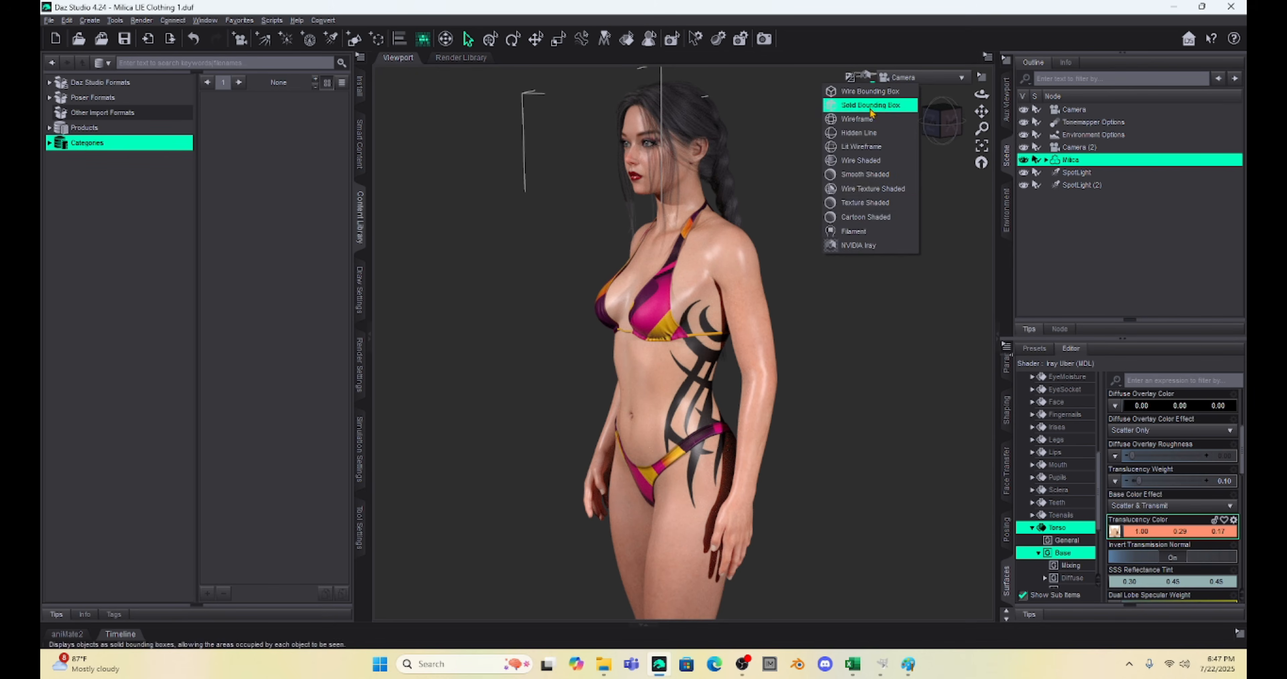
{"action": "left_click", "coordinate": [860, 210]}
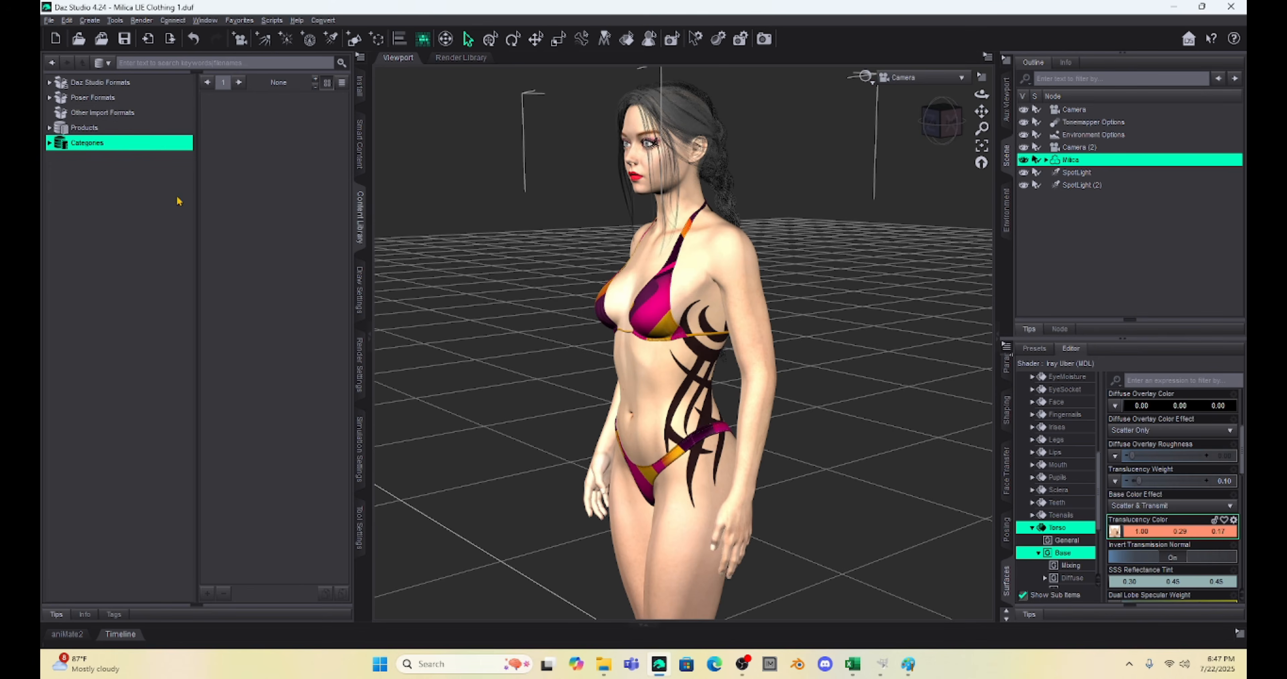
Open the Iconic pose set under People, Genesis 8 Female, Poses, 3.Sexy Solo in the content categories.
{"action": "left_click", "coordinate": [49, 144]}
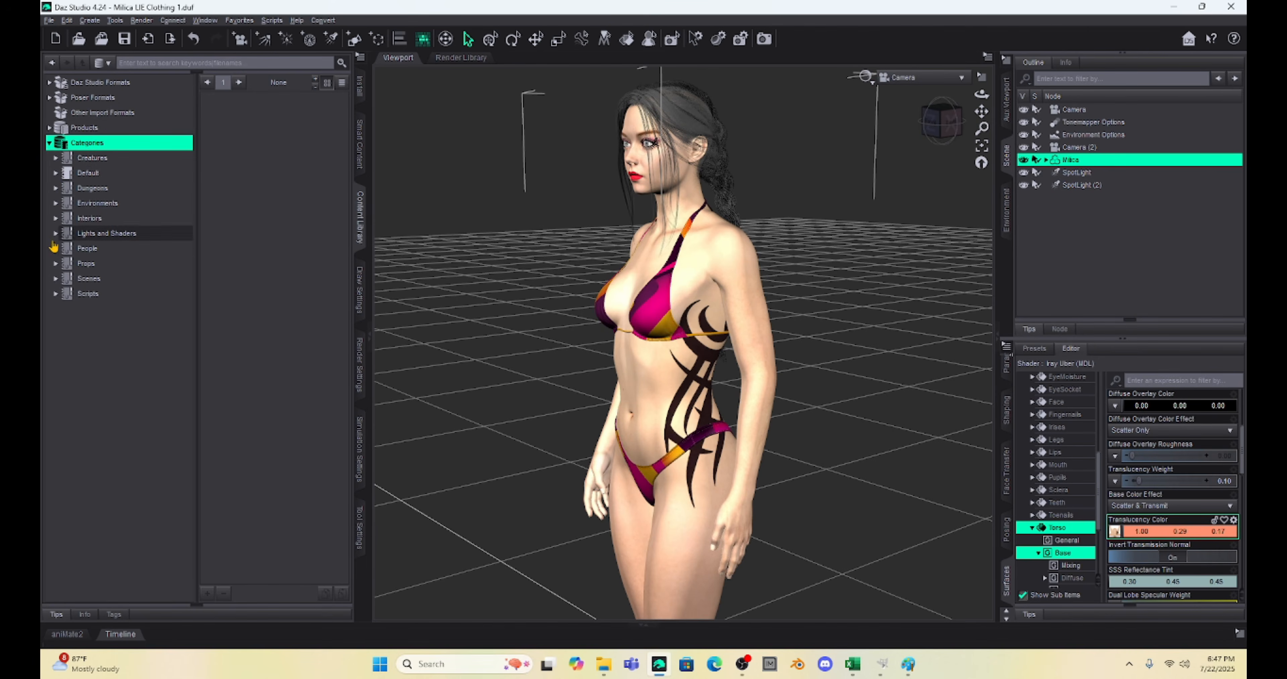
{"action": "left_click", "coordinate": [55, 249]}
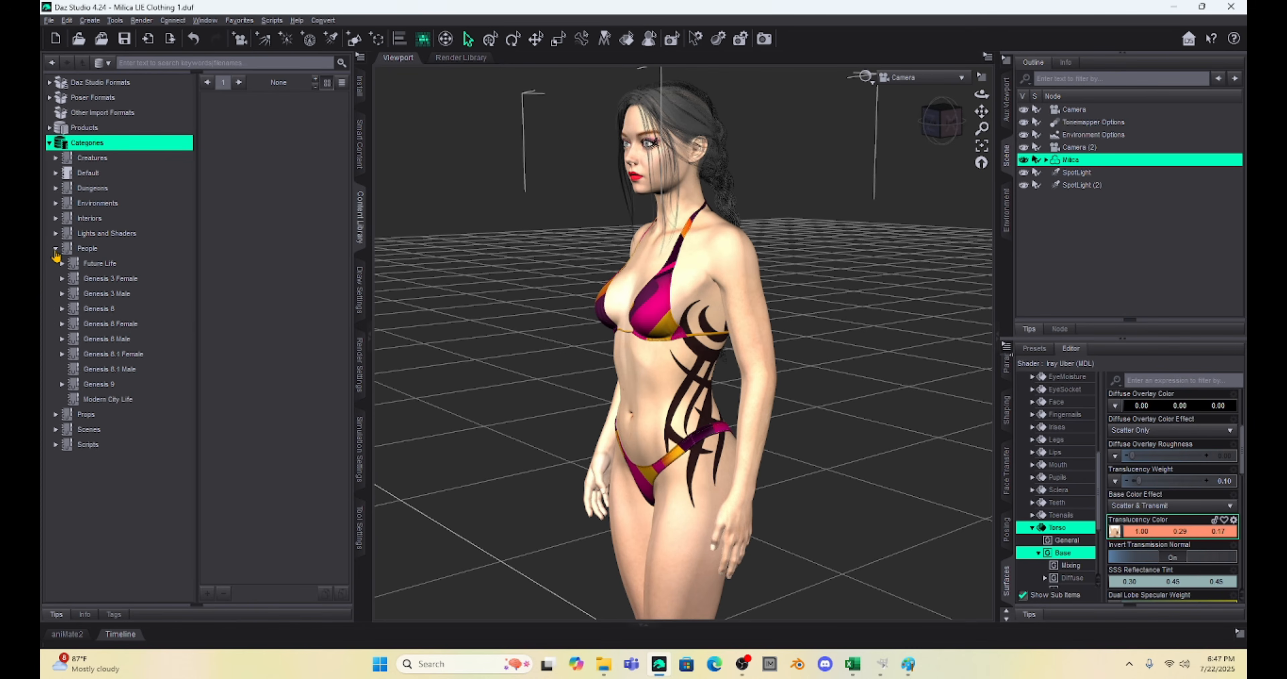
{"action": "left_click", "coordinate": [62, 323]}
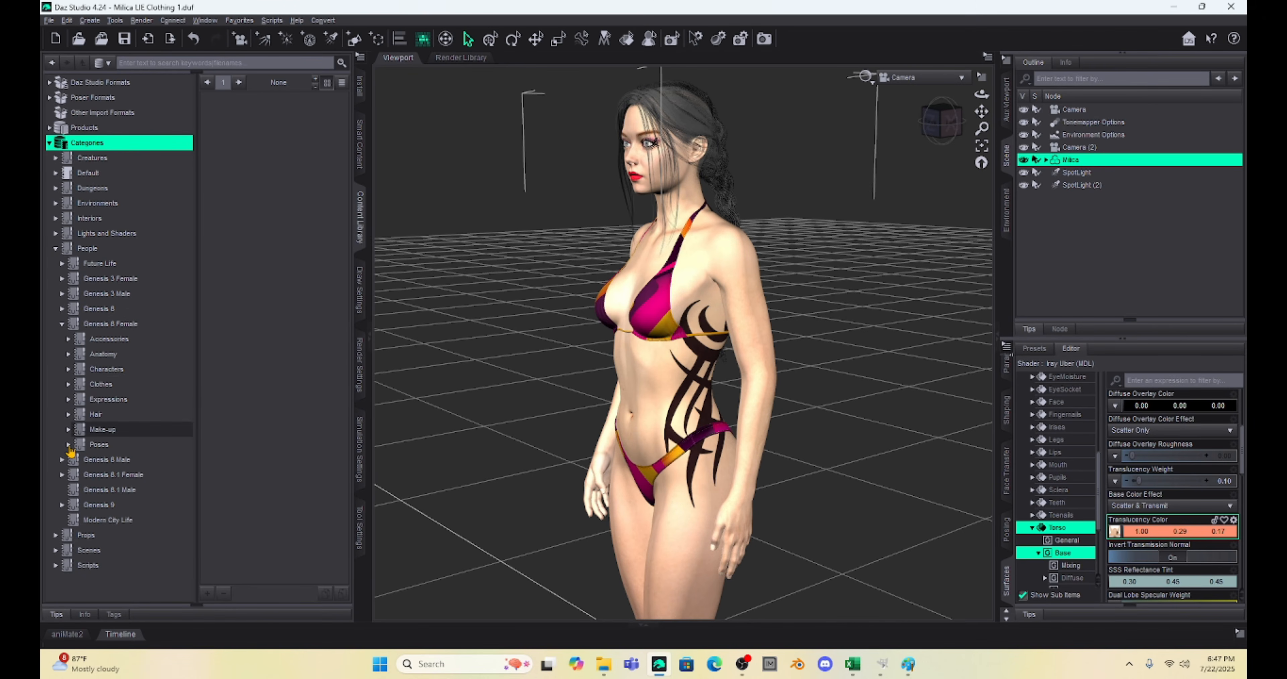
{"action": "left_click", "coordinate": [69, 445]}
{"action": "scroll", "coordinate": [69, 451], "scroll_direction": "down", "scroll_amount": 3}
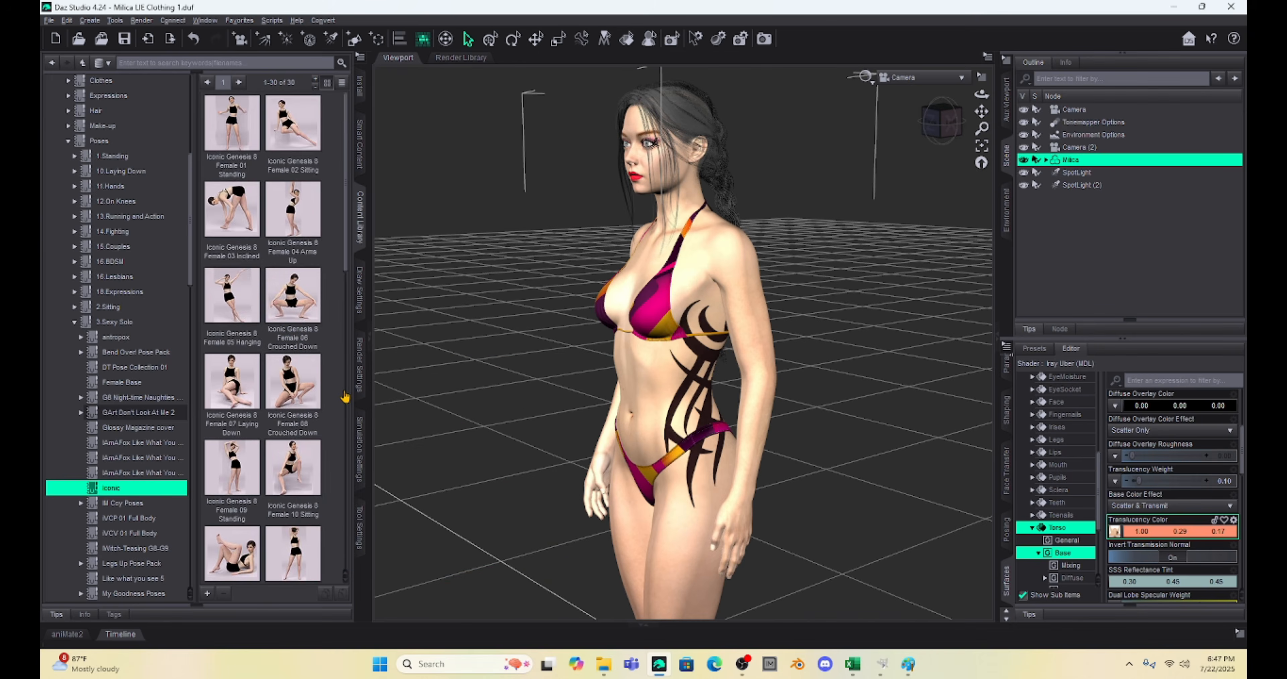
Apply the Iconic Genesis 8 Female 16 Arms Over Head pose to Milica.
{"action": "scroll", "coordinate": [344, 395], "scroll_direction": "down", "scroll_amount": 6}
{"action": "scroll", "coordinate": [344, 393], "scroll_direction": "down", "scroll_amount": 1}
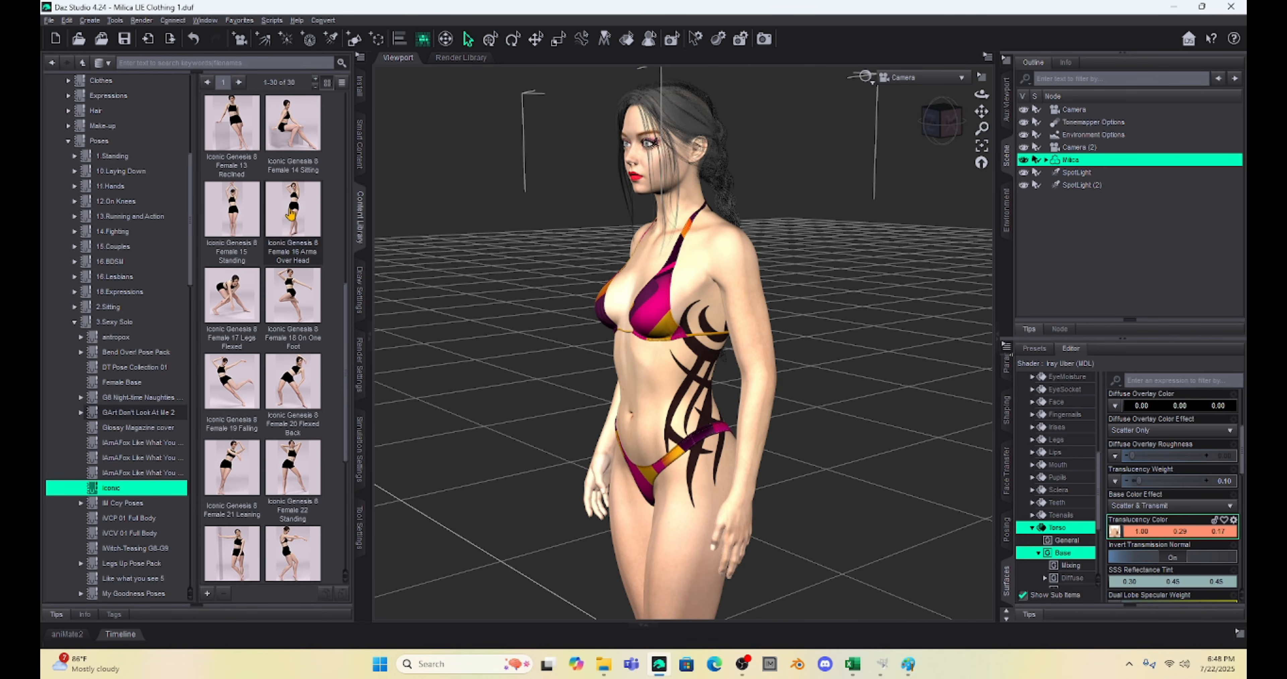
{"action": "mouse_move", "coordinate": [290, 214]}
{"action": "left_click", "coordinate": [1006, 375]}
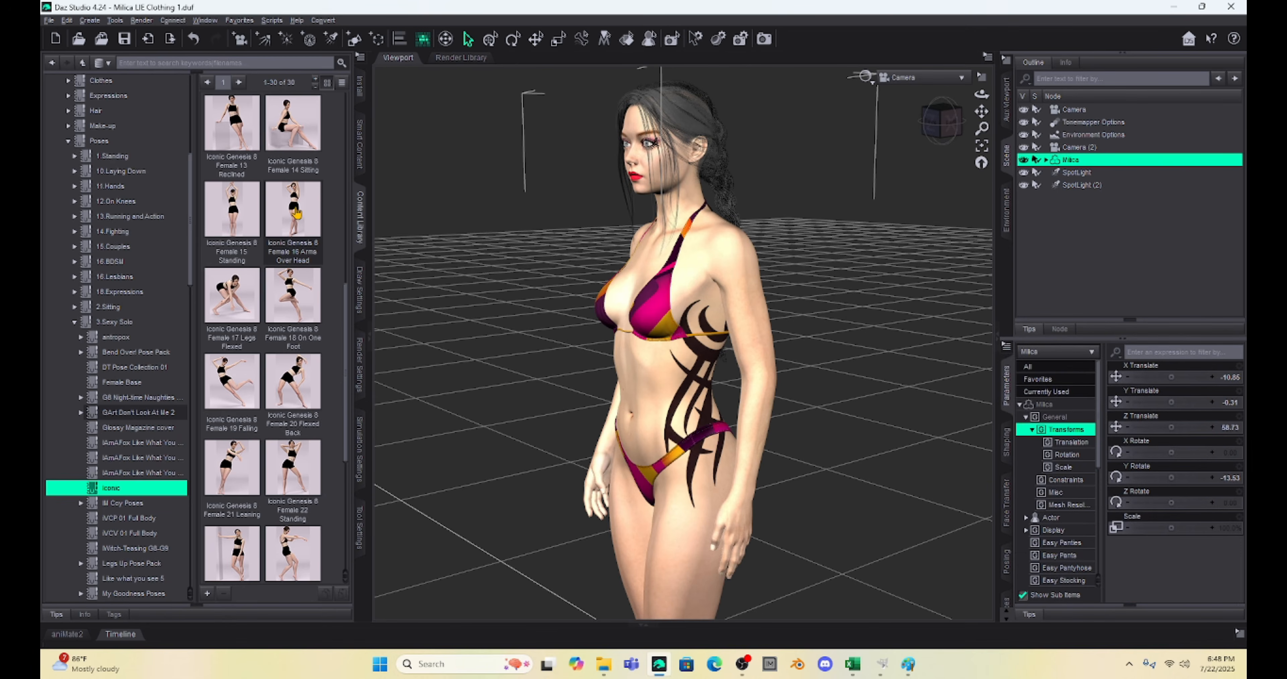
{"action": "double_click", "coordinate": [296, 216]}
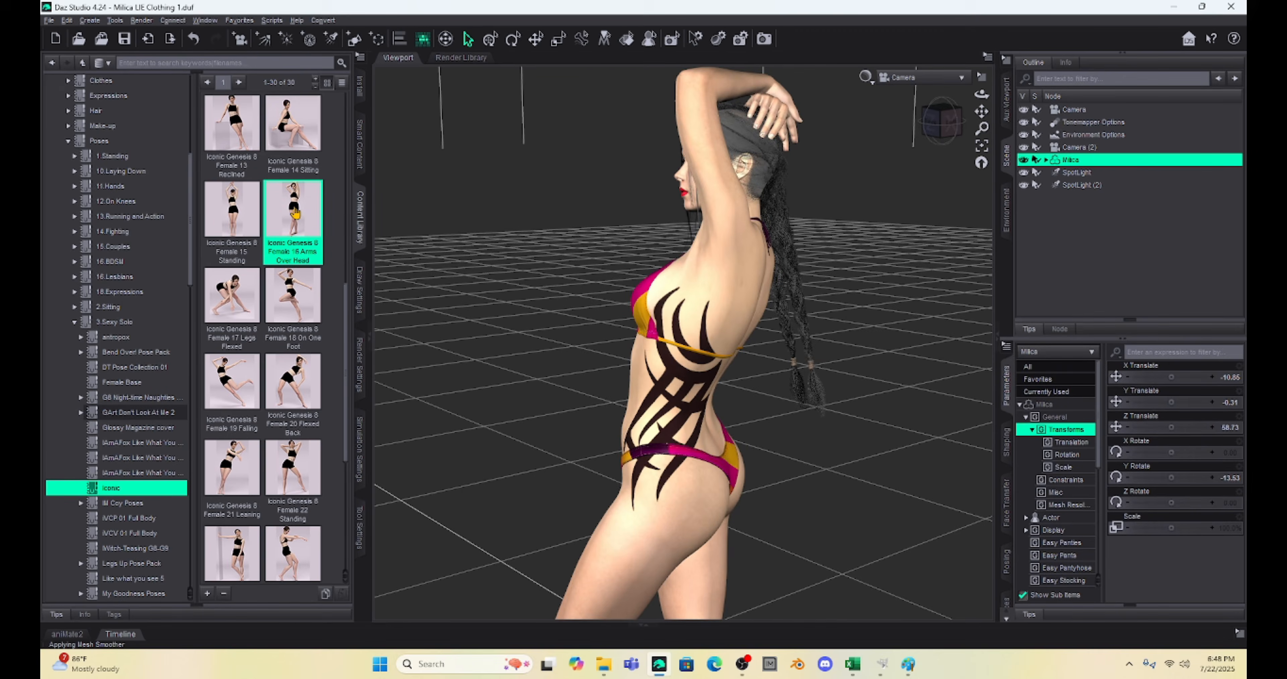
Set Milica's Y Rotate to about -23.9 so the tattooed side of the torso faces the camera.
{"action": "left_click_drag", "start_coordinate": [1170, 479], "coordinate": [1180, 479]}
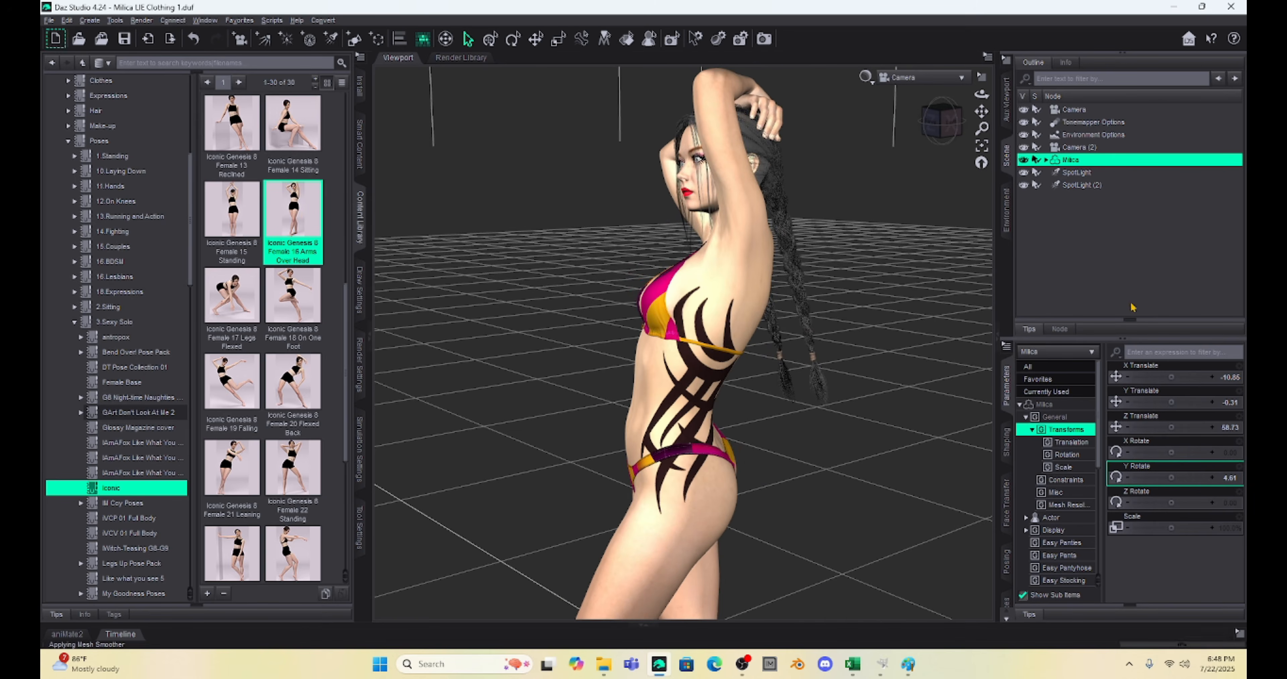
{"action": "left_click_drag", "start_coordinate": [981, 111], "coordinate": [981, 47]}
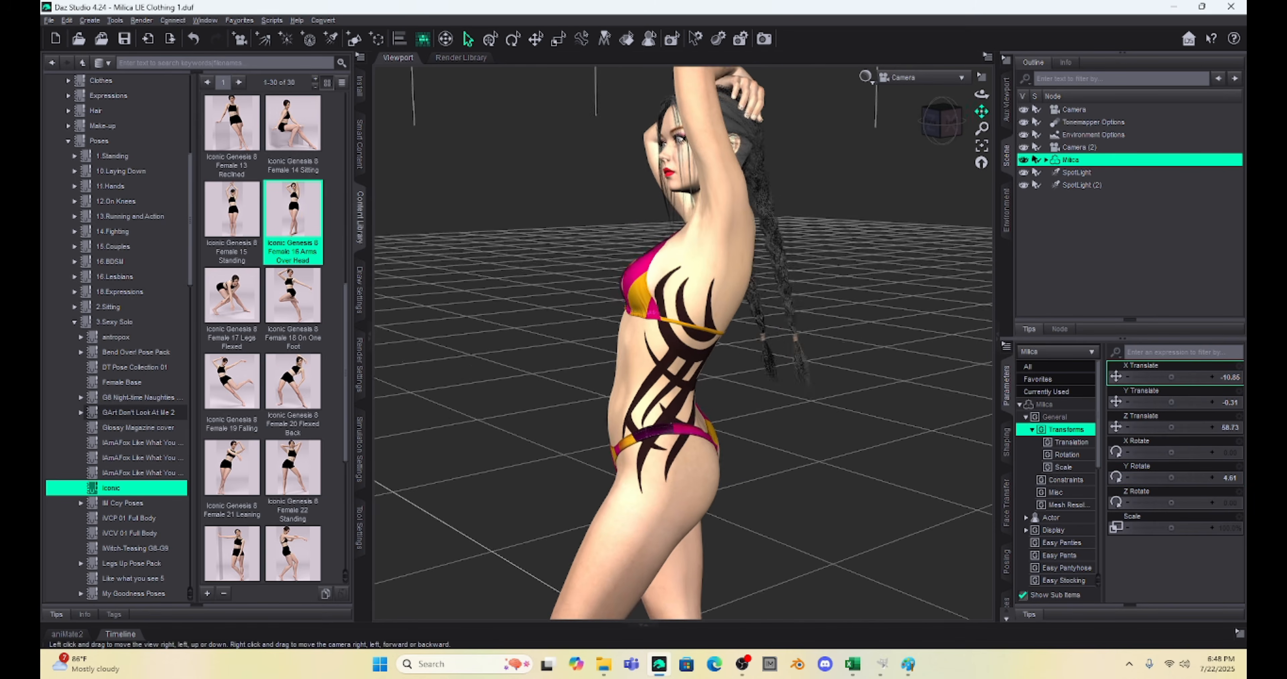
{"action": "scroll", "coordinate": [812, 293], "scroll_direction": "up", "scroll_amount": 5}
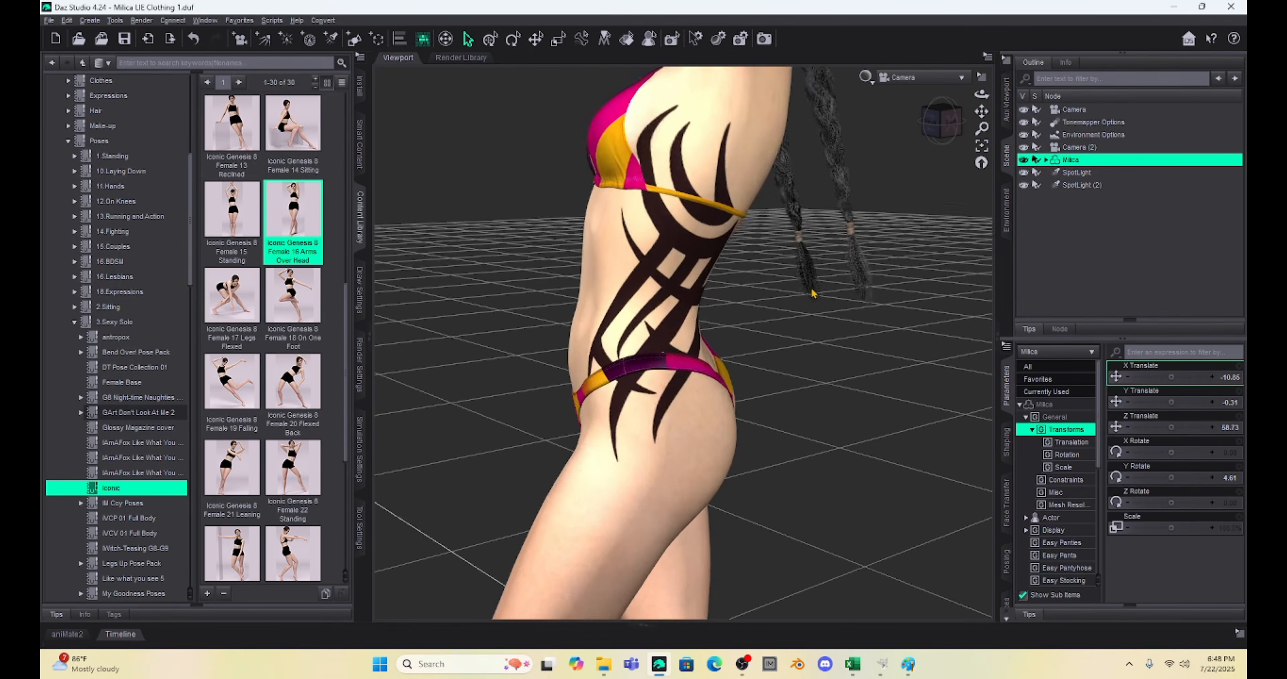
{"action": "scroll", "coordinate": [813, 294], "scroll_direction": "up", "scroll_amount": 2}
{"action": "mouse_move", "coordinate": [942, 121]}
{"action": "left_mouse_down"}
{"action": "mouse_move", "coordinate": [874, 129]}
{"action": "mouse_move", "coordinate": [964, 150]}
{"action": "mouse_move", "coordinate": [922, 140]}
{"action": "mouse_move", "coordinate": [926, 128]}
{"action": "left_mouse_up"}
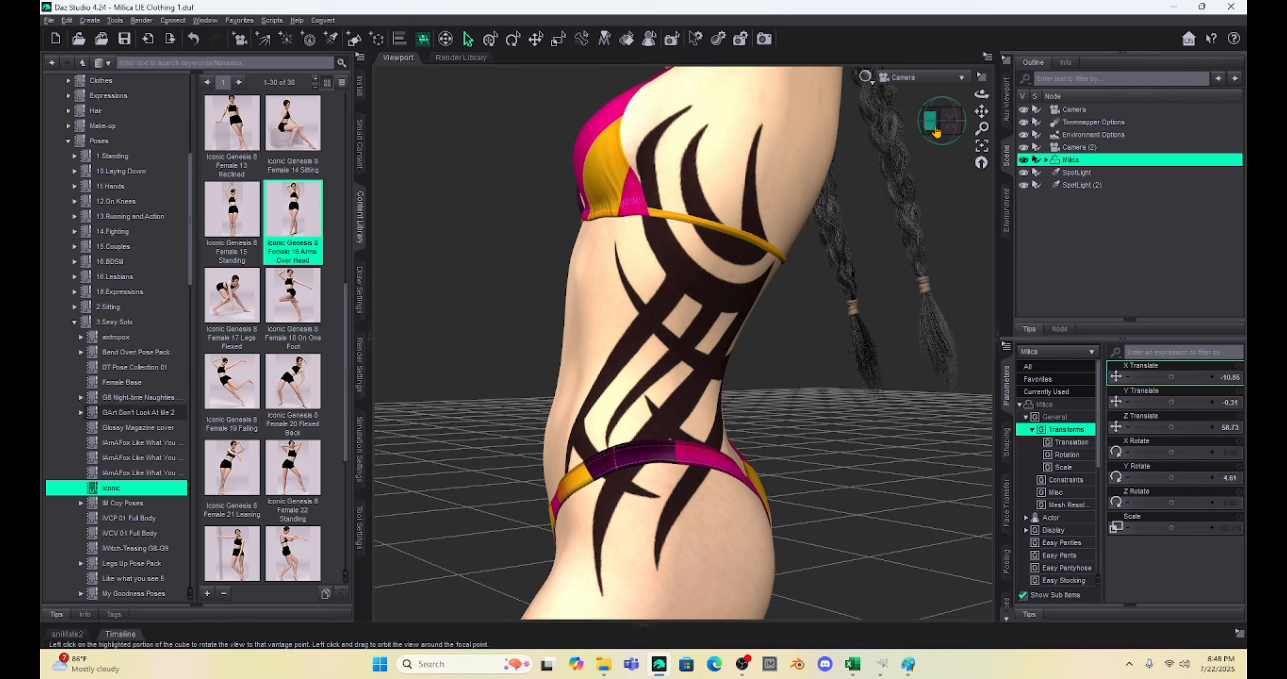
{"action": "left_click_drag", "start_coordinate": [1171, 477], "coordinate": [1154, 477]}
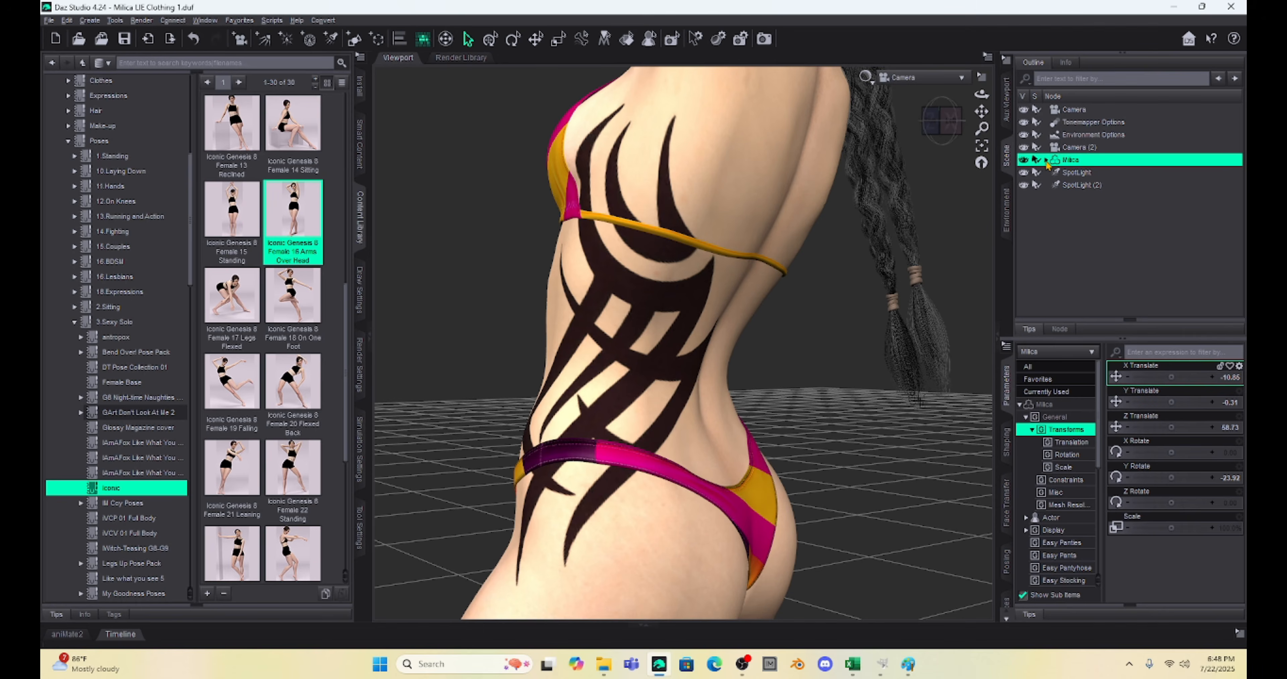
Expand Milica's scene hierarchy and hide DashBikini_Bottom and DashBikini_Bra to expose the whole tattoo.
{"action": "left_click", "coordinate": [1045, 160]}
{"action": "left_click_drag", "start_coordinate": [981, 111], "coordinate": [985, 107]}
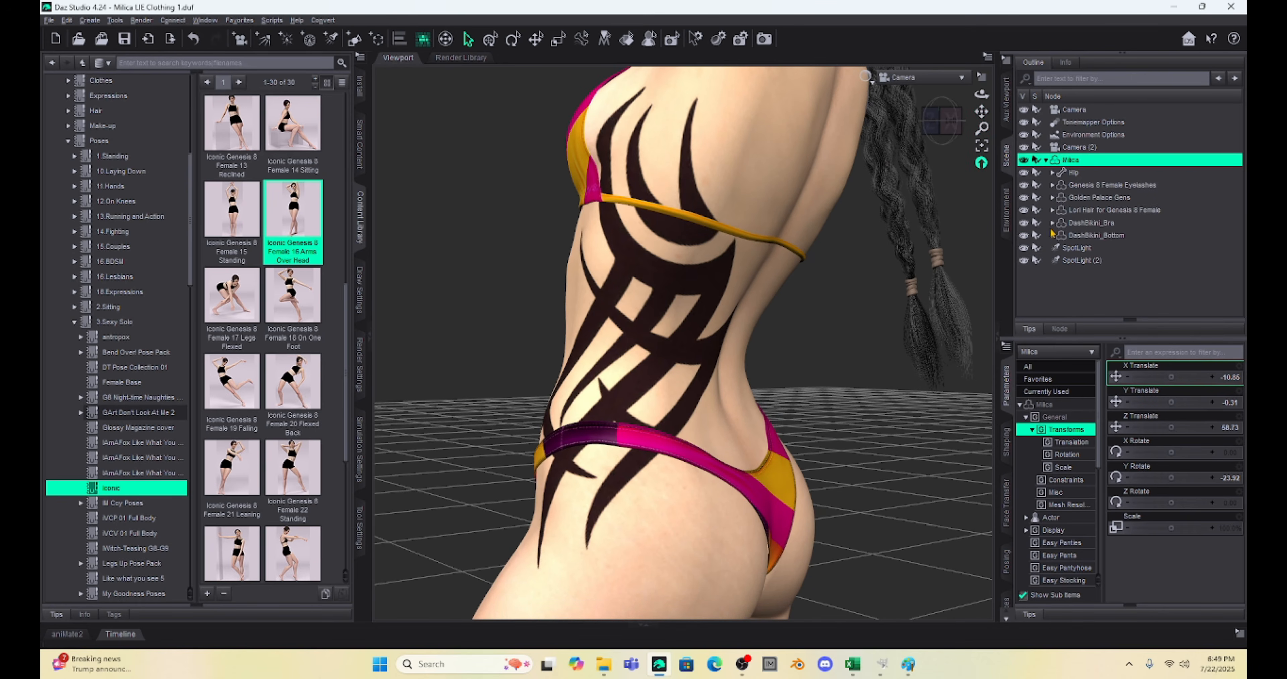
{"action": "left_click", "coordinate": [1023, 236]}
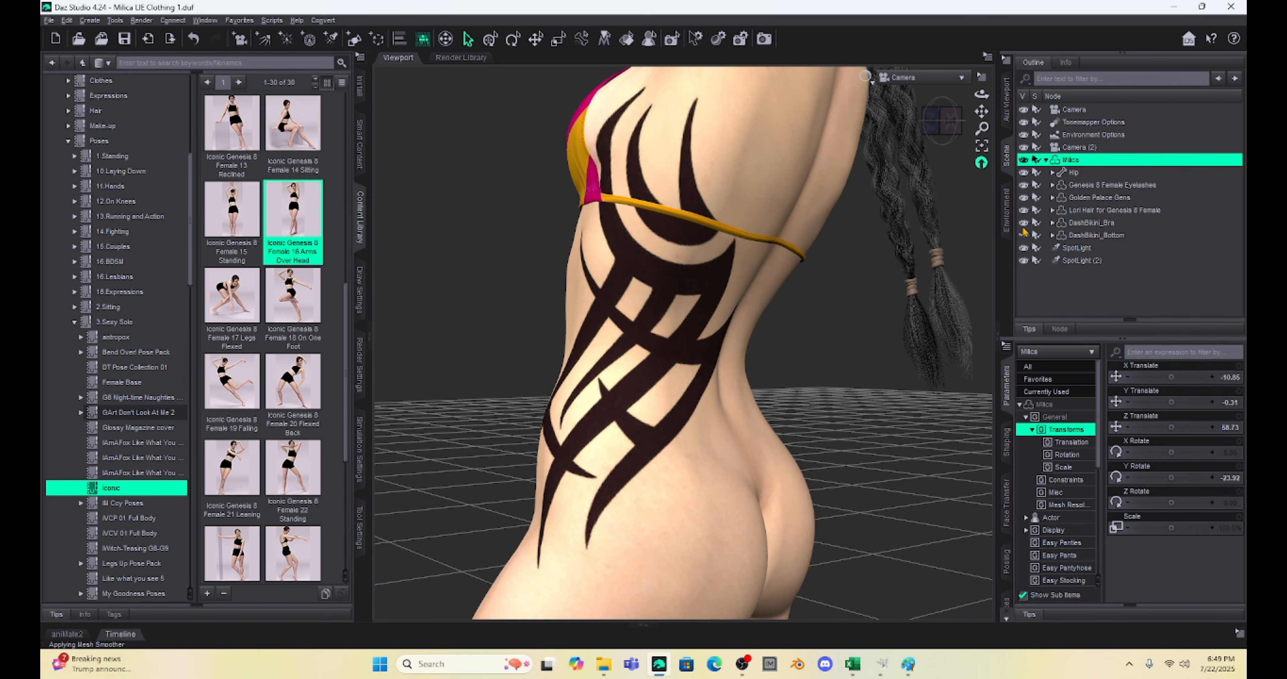
{"action": "left_click", "coordinate": [1023, 223]}
{"action": "left_click_drag", "start_coordinate": [961, 122], "coordinate": [967, 127]}
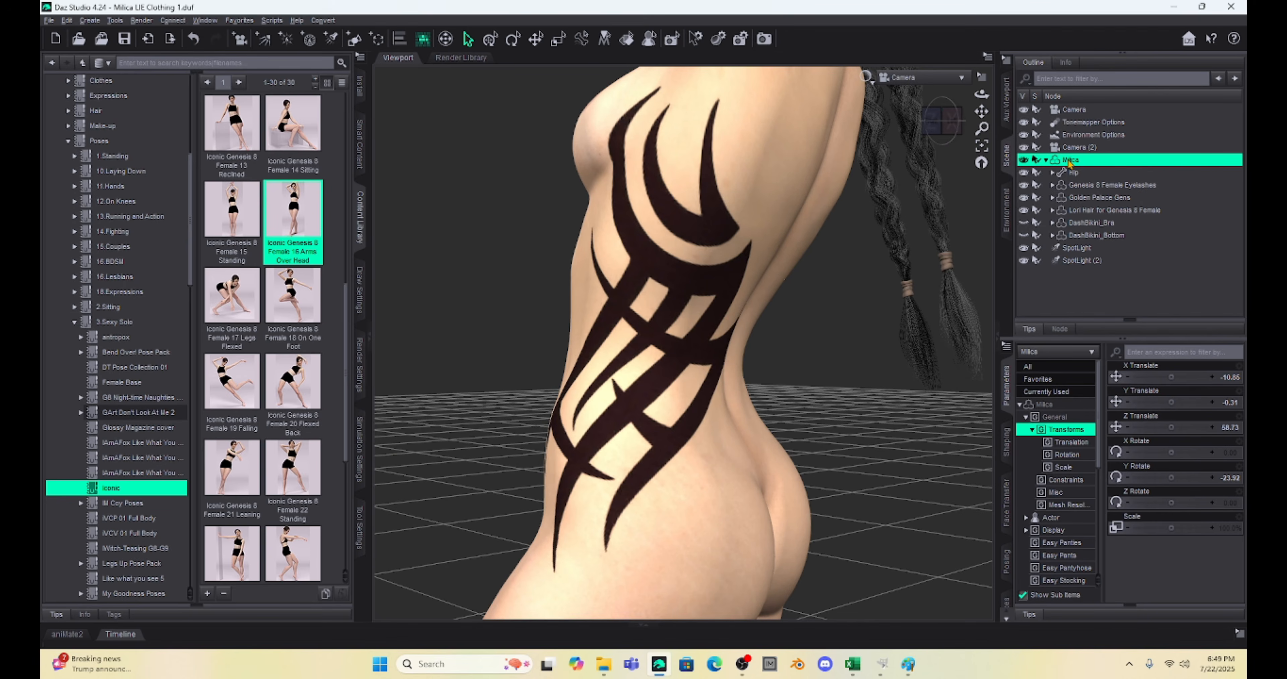
Start saving Milica's tattoo layers as a Layered Image(s) Preset.
{"action": "left_click", "coordinate": [49, 20]}
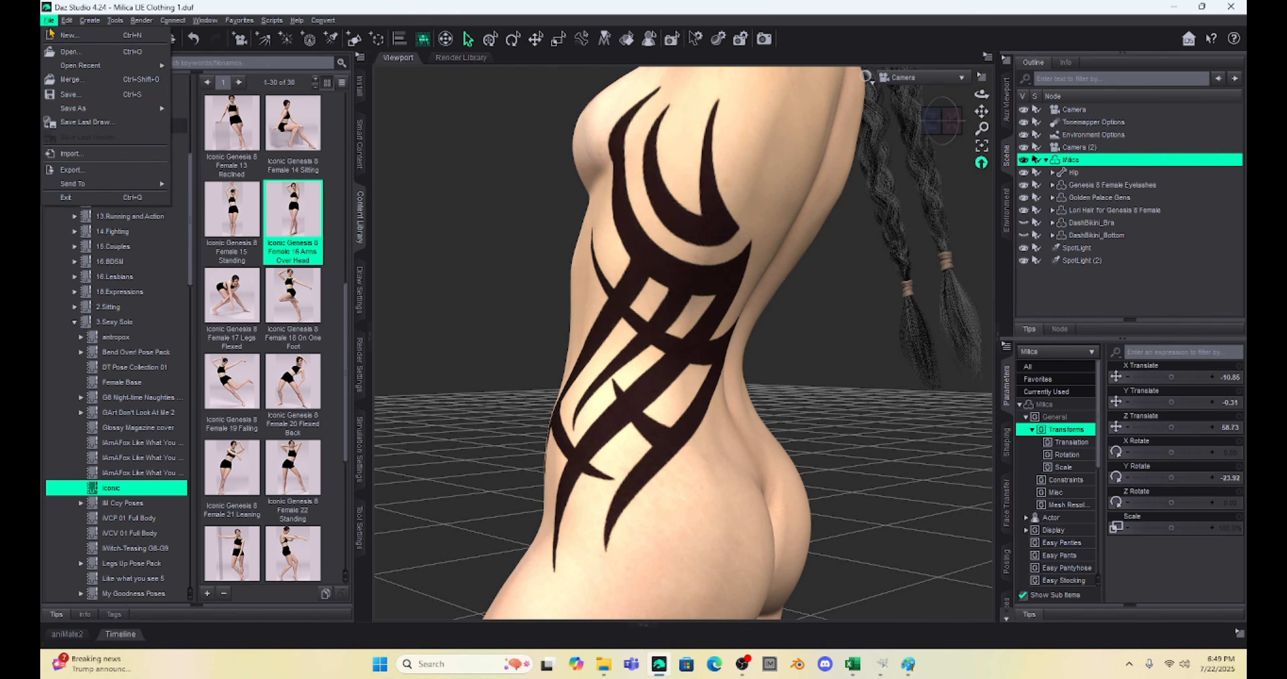
{"action": "mouse_move", "coordinate": [63, 109]}
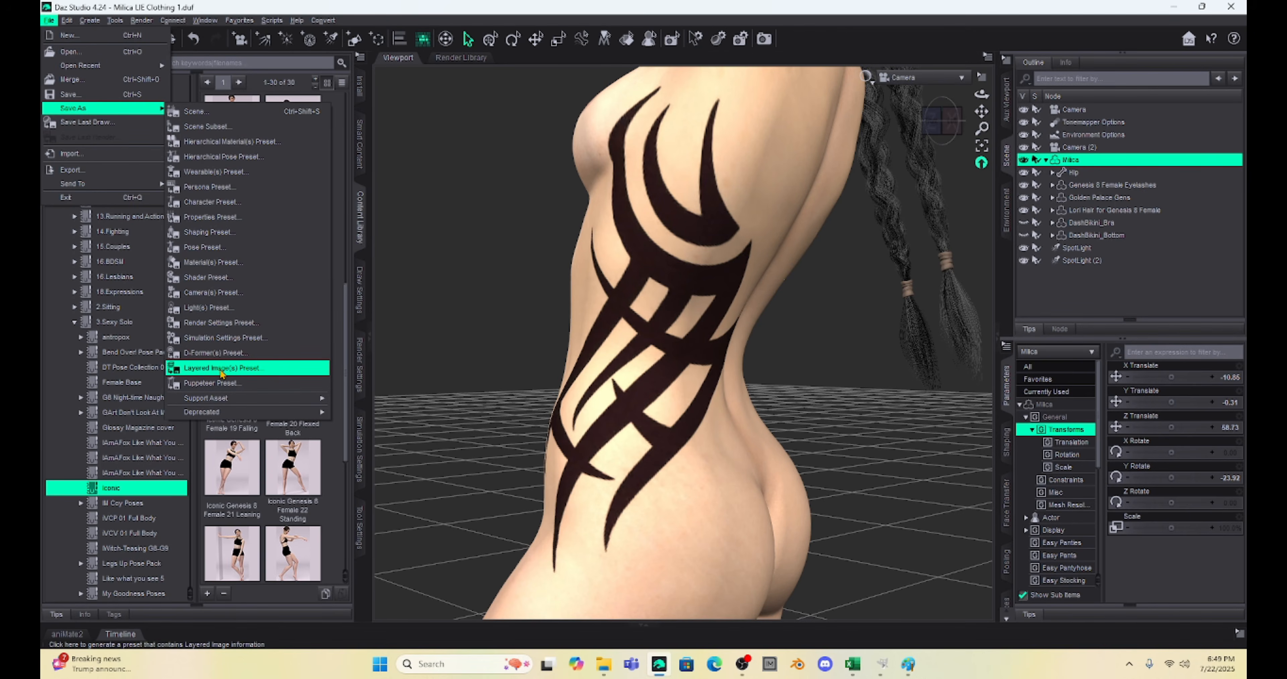
{"action": "left_click", "coordinate": [222, 369]}
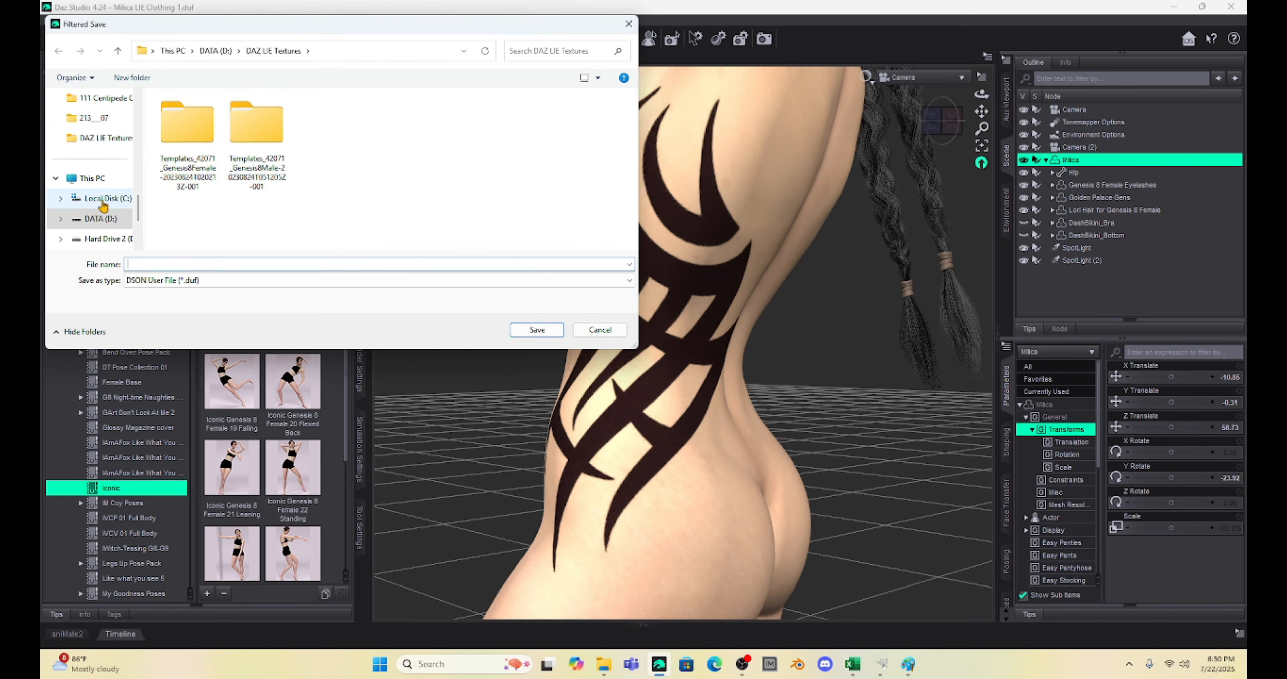
Browse the save location from Local Disk (C:) through the user's OneDrive to the Documents DAZ 3D folder.
{"action": "left_click", "coordinate": [102, 200]}
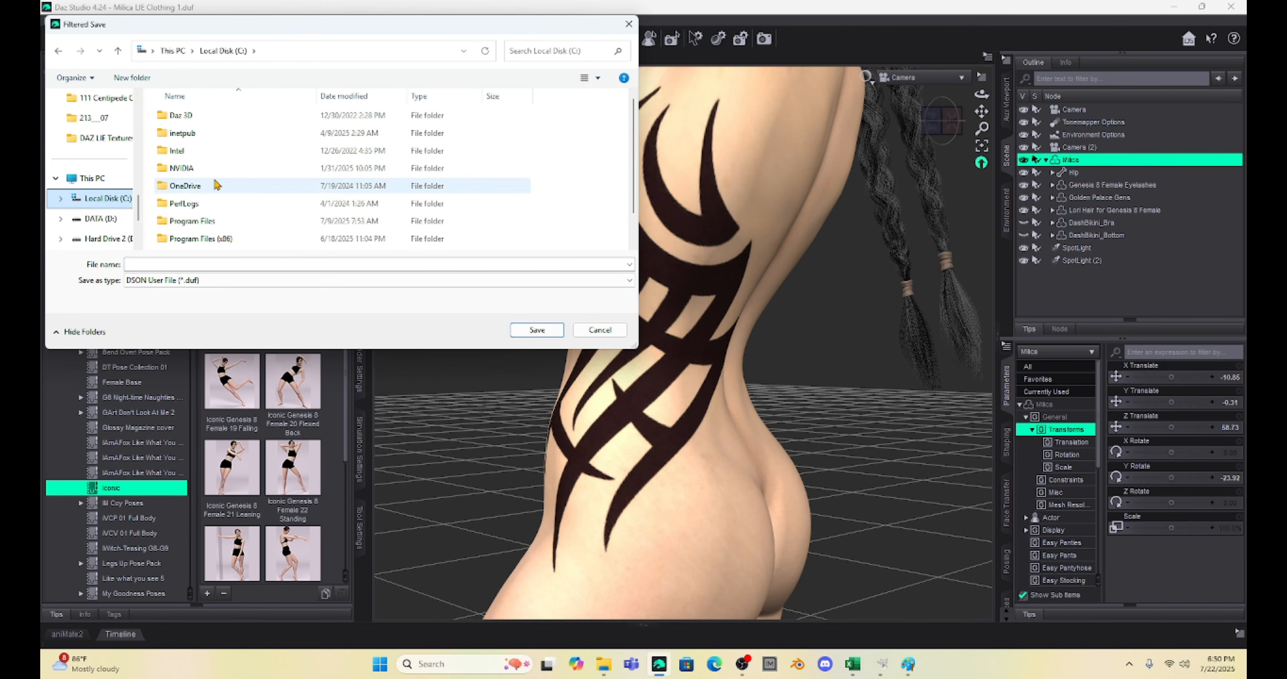
{"action": "scroll", "coordinate": [215, 185], "scroll_direction": "down", "scroll_amount": 1}
{"action": "left_click", "coordinate": [176, 226]}
{"action": "double_click", "coordinate": [176, 226]}
{"action": "double_click", "coordinate": [179, 152]}
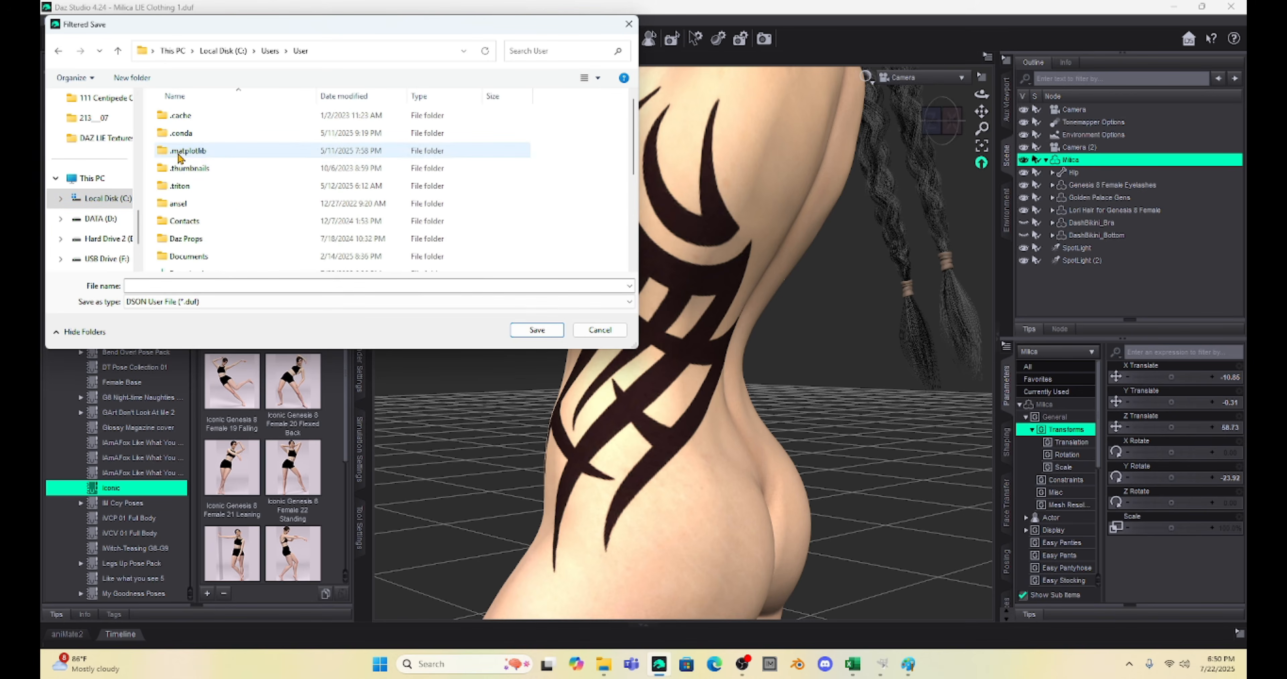
{"action": "scroll", "coordinate": [210, 169], "scroll_direction": "down", "scroll_amount": 2}
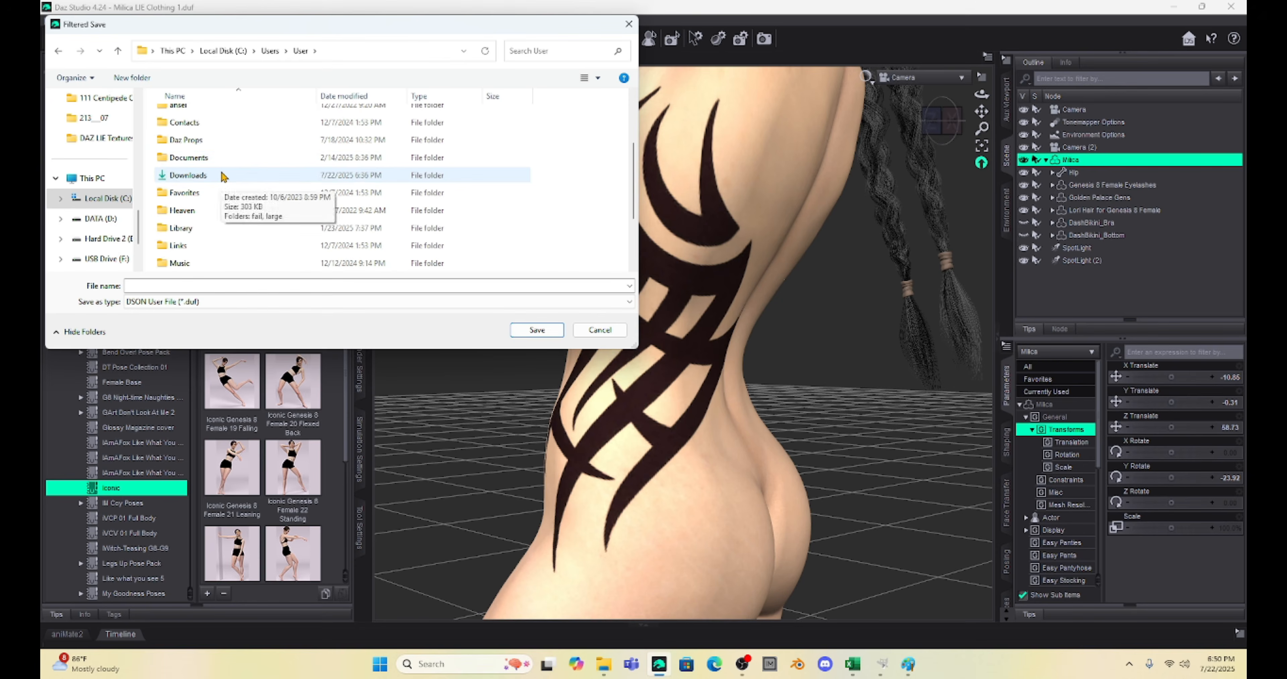
{"action": "scroll", "coordinate": [187, 159], "scroll_direction": "down", "scroll_amount": 2}
{"action": "double_click", "coordinate": [186, 194]}
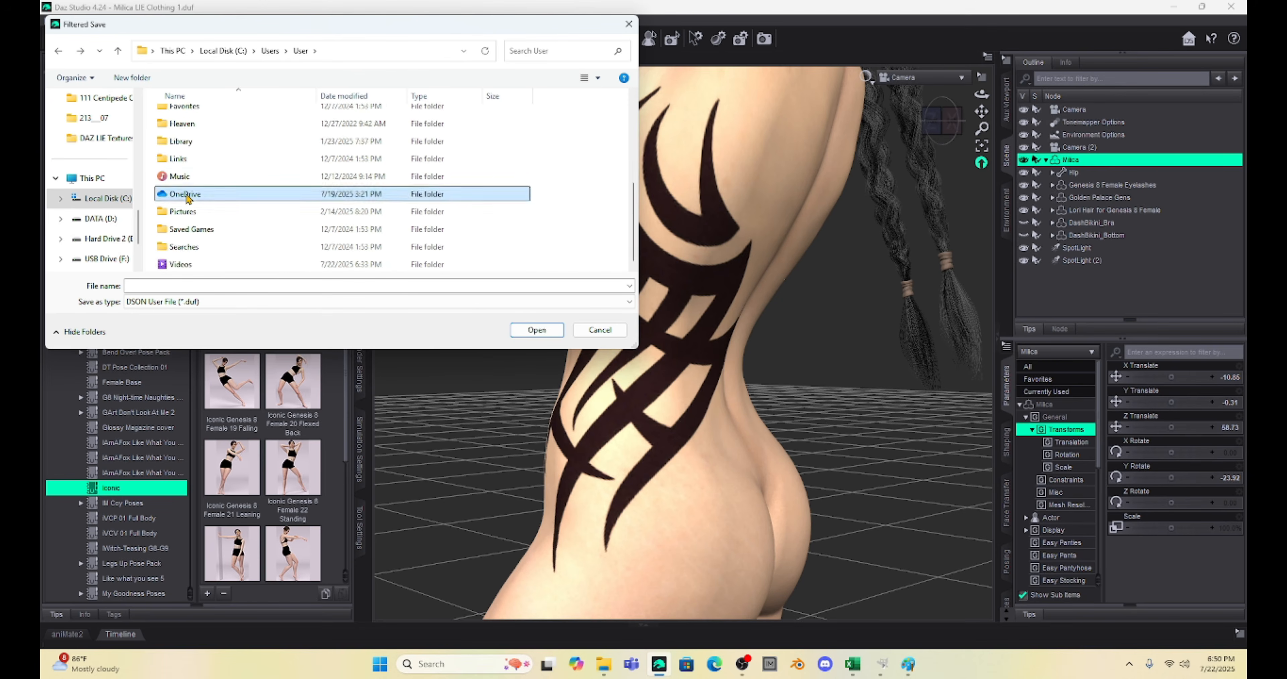
{"action": "double_click", "coordinate": [187, 195]}
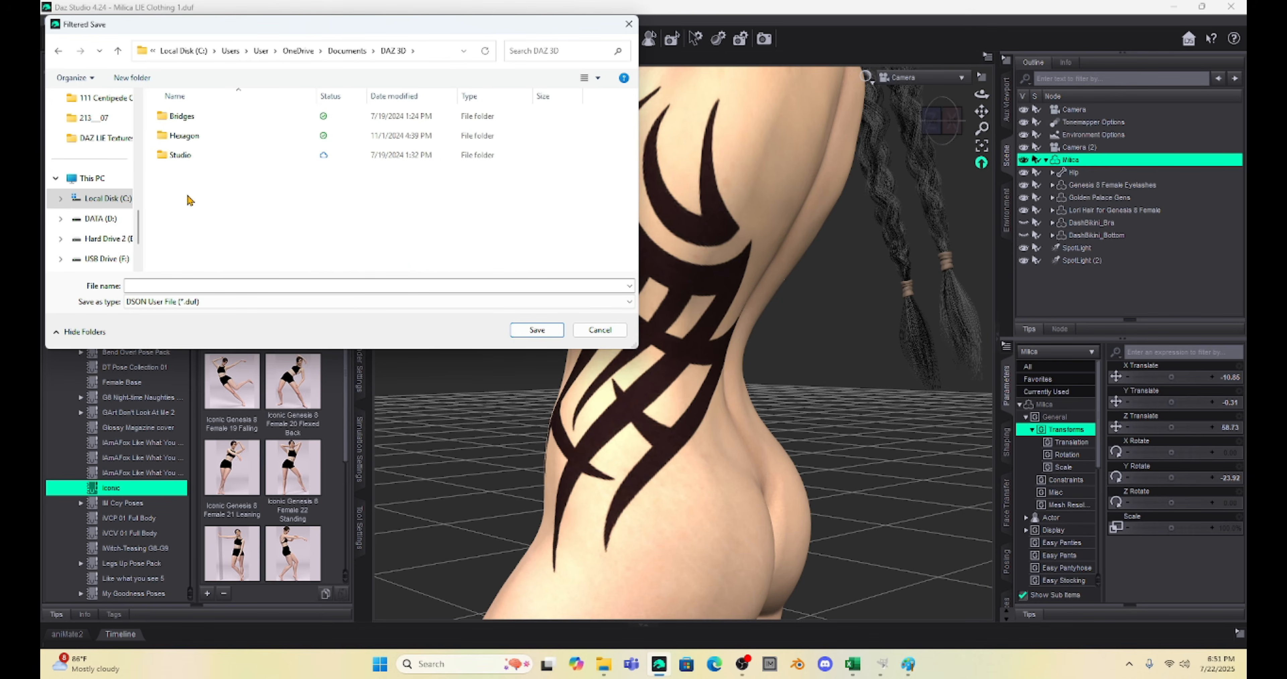
Open the Studio, My Library, Presets, Materials, Layered-Images folder as the preset's destination.
{"action": "double_click", "coordinate": [186, 156]}
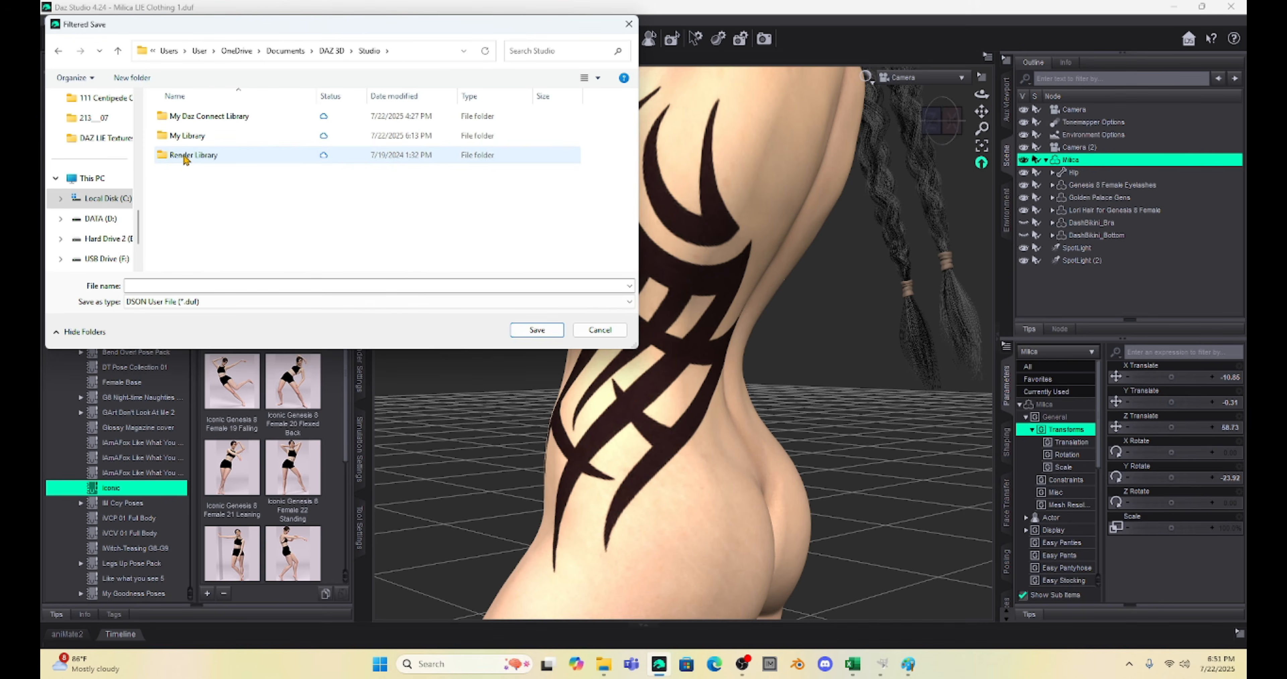
{"action": "double_click", "coordinate": [186, 138]}
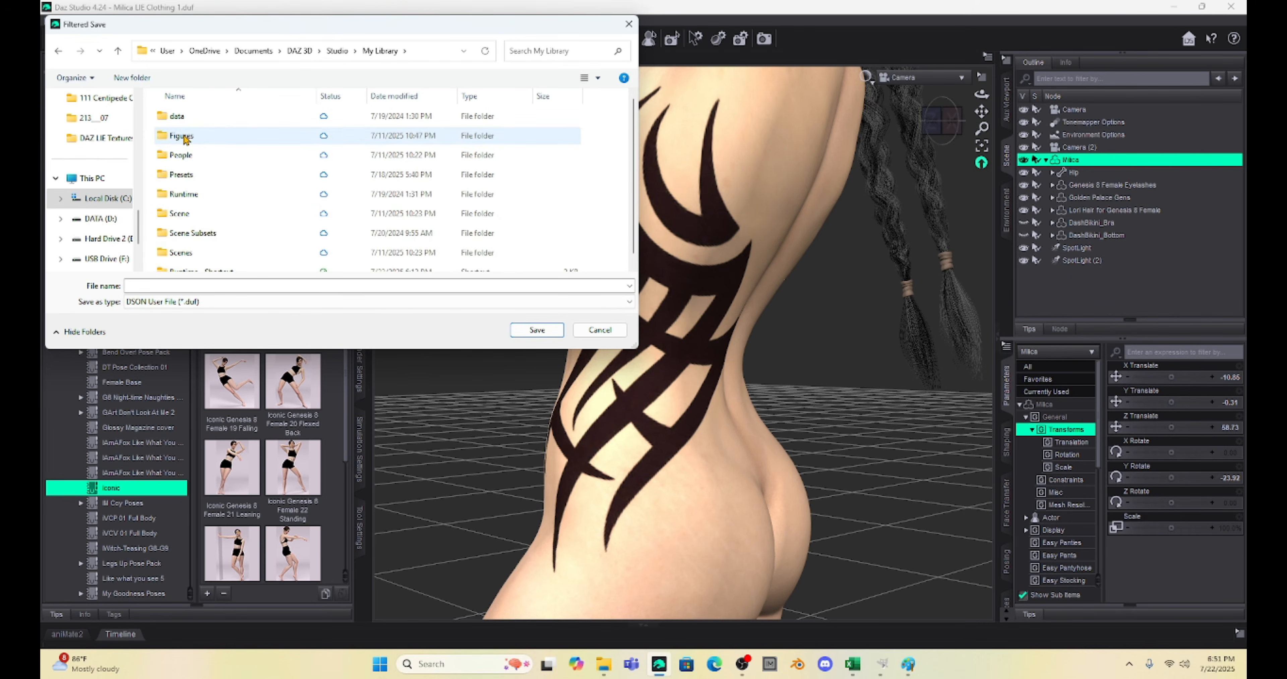
{"action": "double_click", "coordinate": [179, 174]}
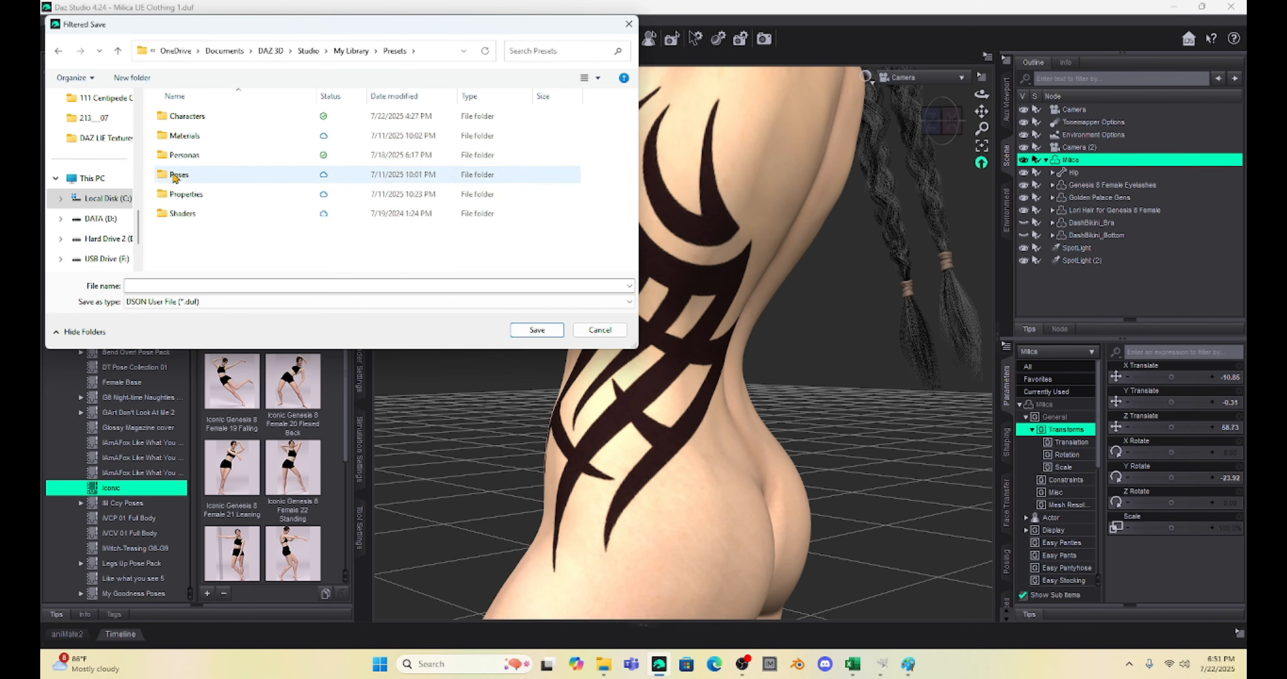
{"action": "double_click", "coordinate": [186, 136]}
{"action": "double_click", "coordinate": [192, 117]}
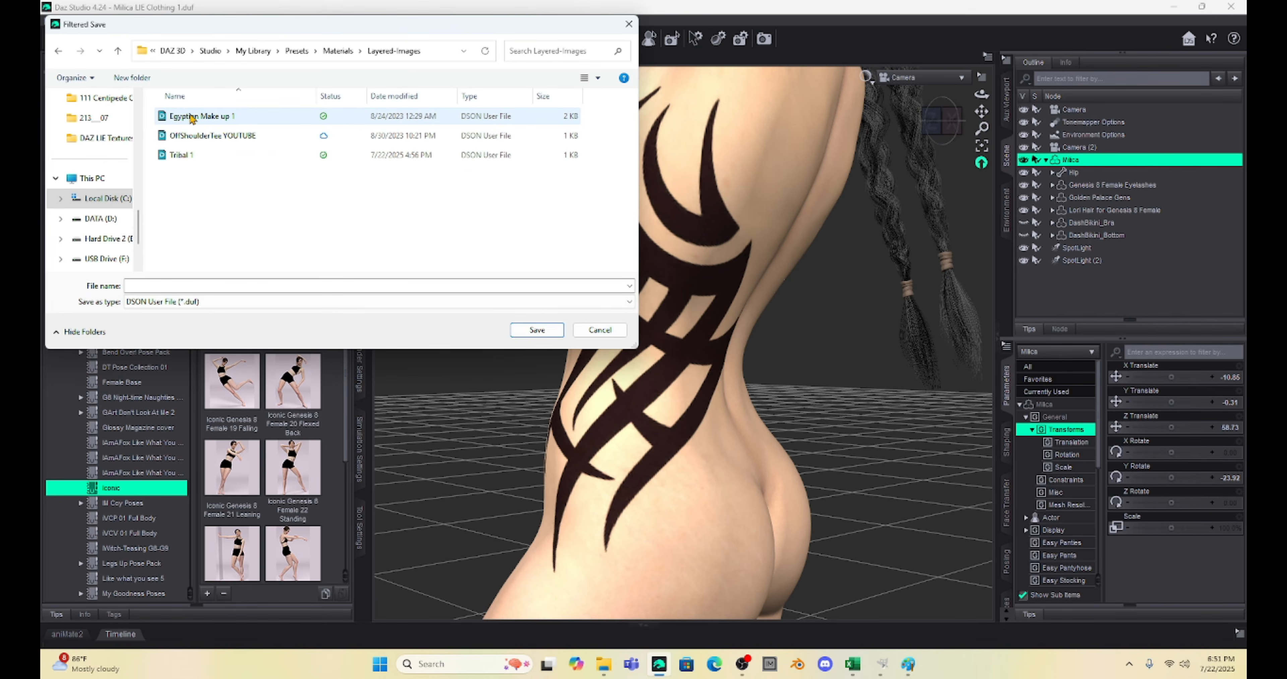
Fill in the file name from the Tribal 1 preset and save the Torso's Reflection and Translucency layers as a compressed file.
{"action": "left_click", "coordinate": [178, 156]}
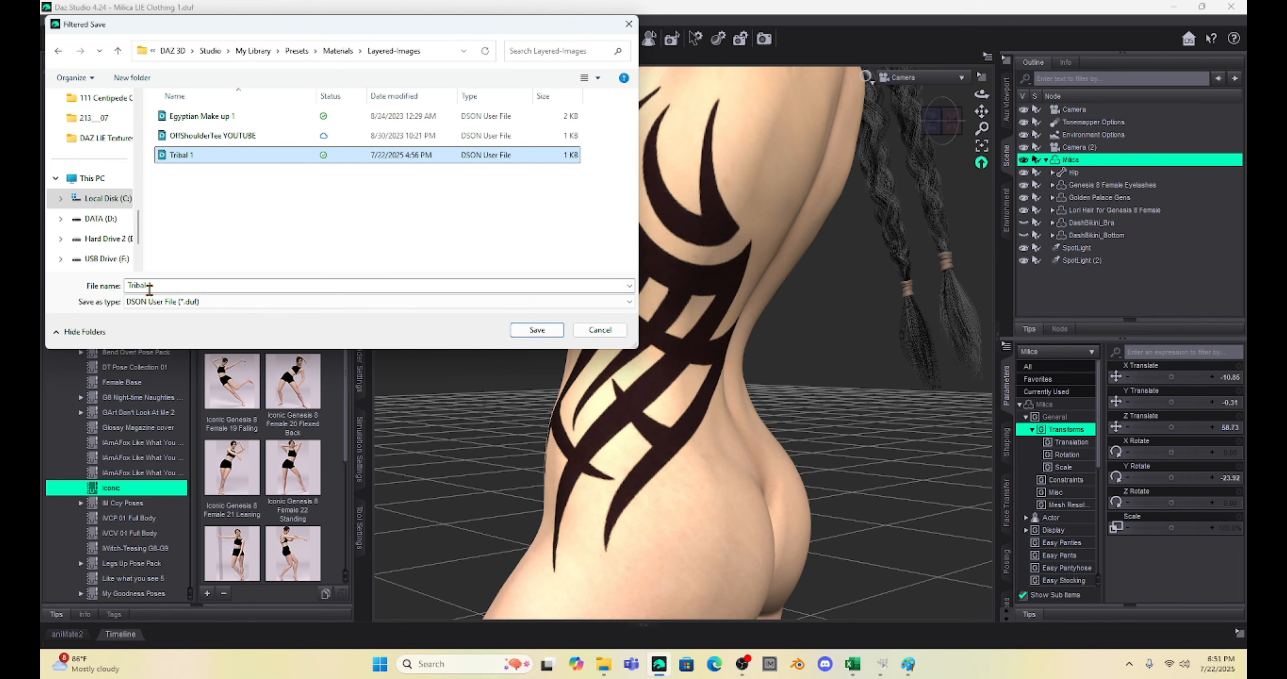
{"action": "left_click", "coordinate": [536, 330]}
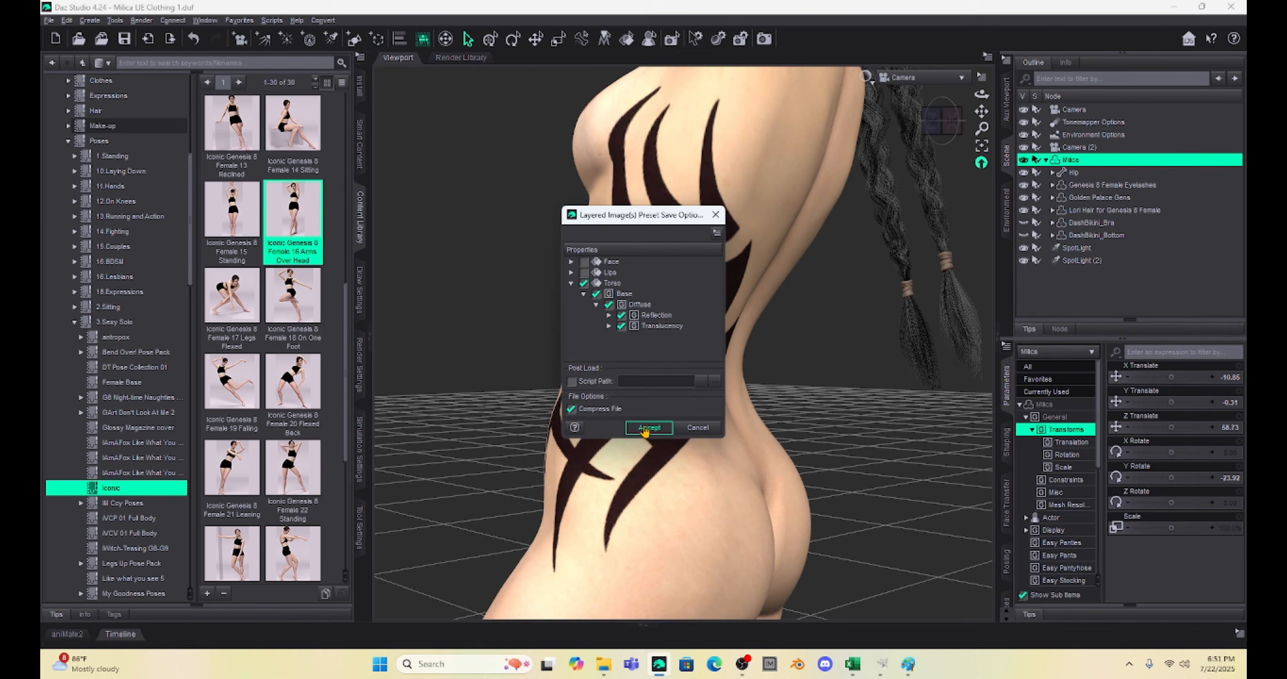
{"action": "left_click", "coordinate": [648, 427]}
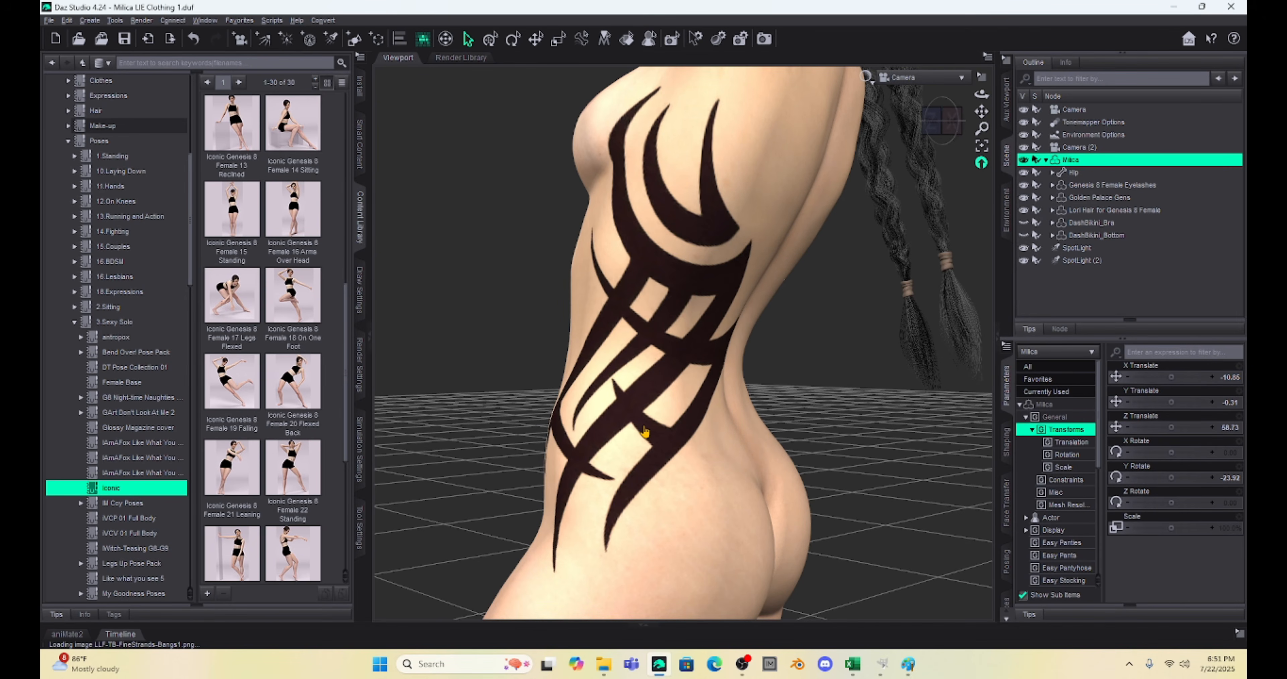
Make DashBikini_Bra and DashBikini_Bottom visible again on Milica.
{"action": "left_click", "coordinate": [1023, 222]}
{"action": "left_click", "coordinate": [1023, 236]}
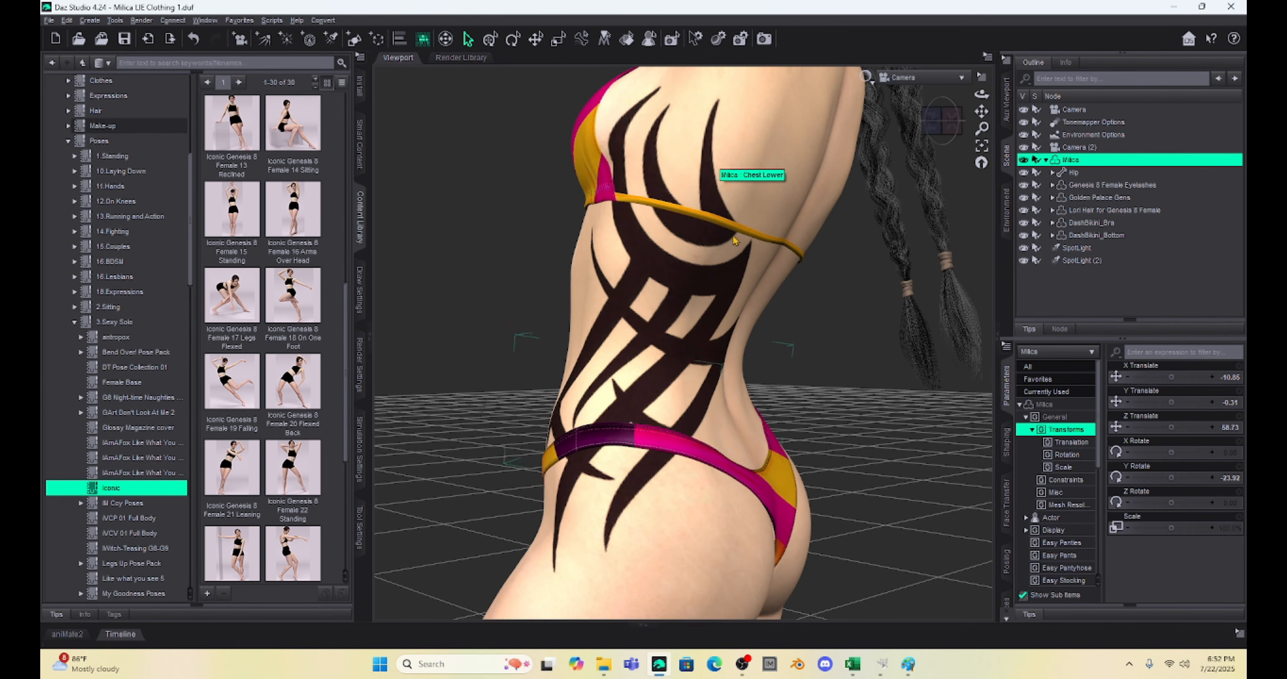
{"action": "scroll", "coordinate": [763, 301], "scroll_direction": "down", "scroll_amount": 5}
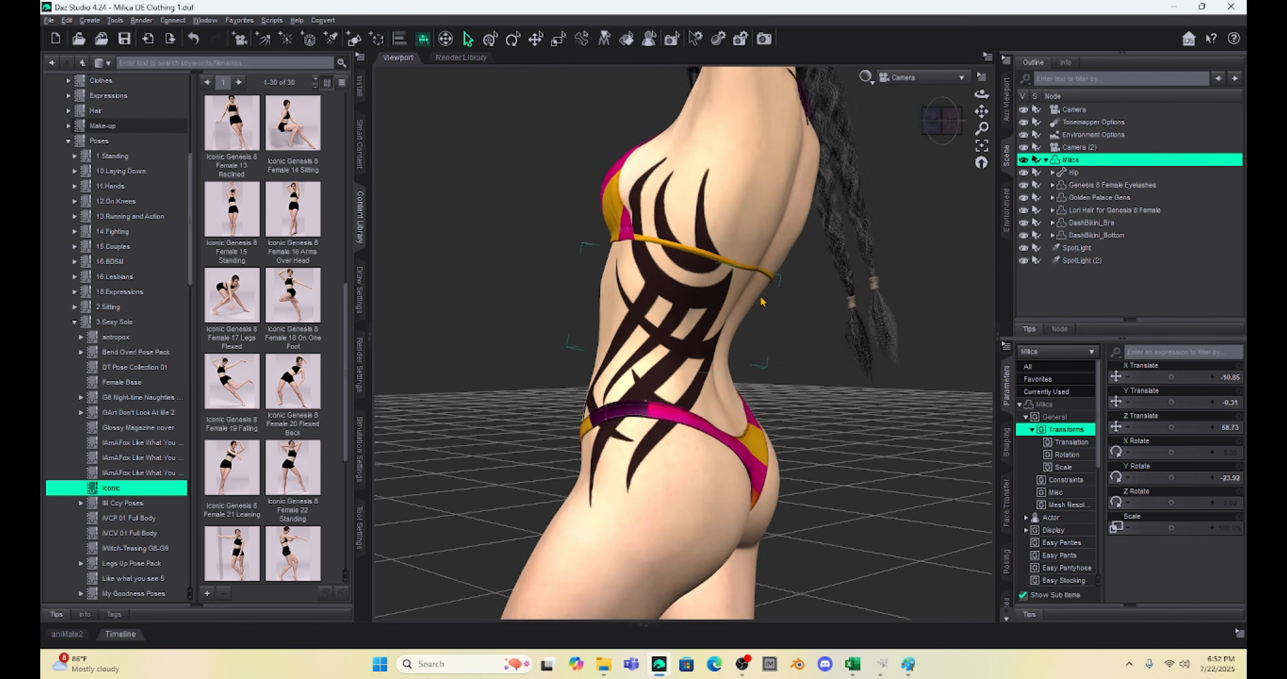
{"action": "left_click", "coordinate": [932, 123]}
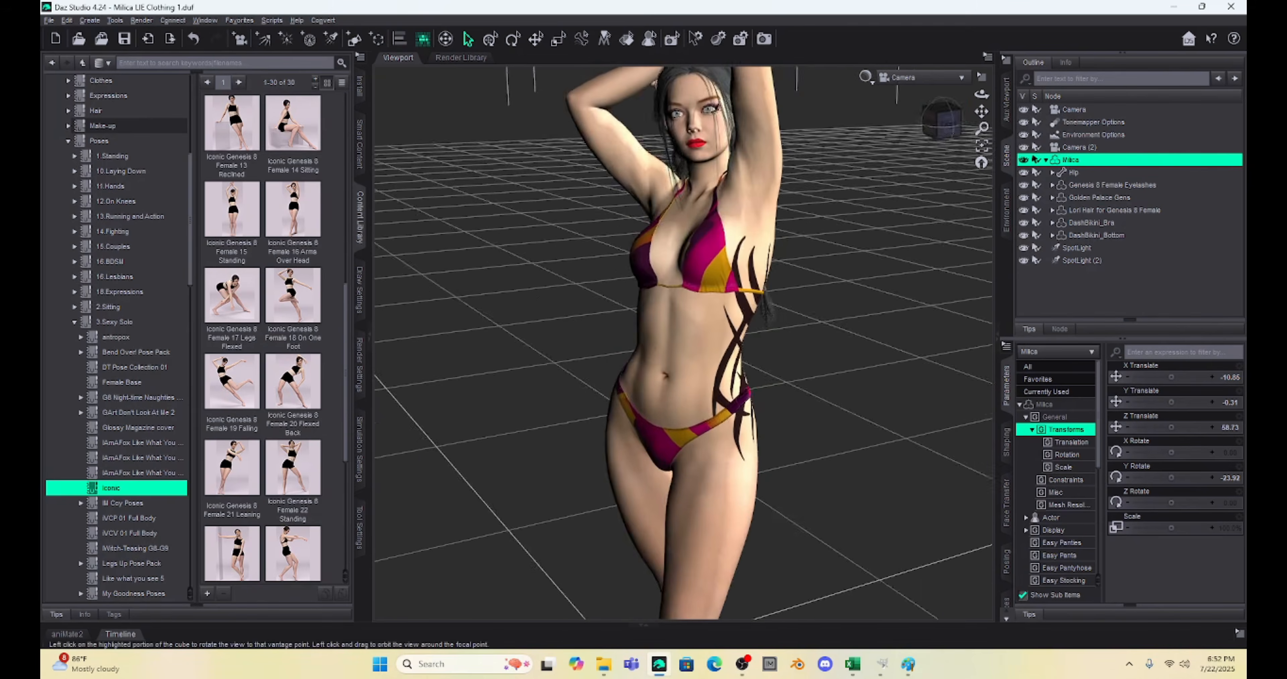
{"action": "left_click", "coordinate": [938, 120]}
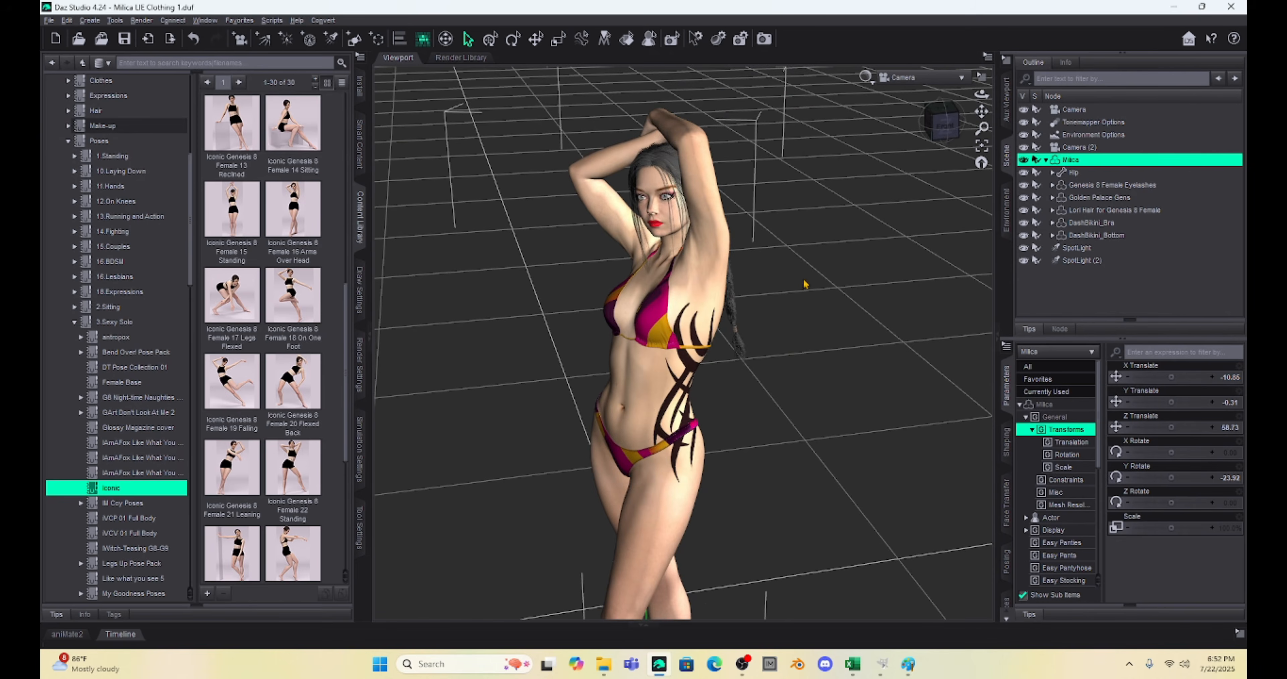
{"action": "left_click_drag", "start_coordinate": [982, 114], "coordinate": [982, 98]}
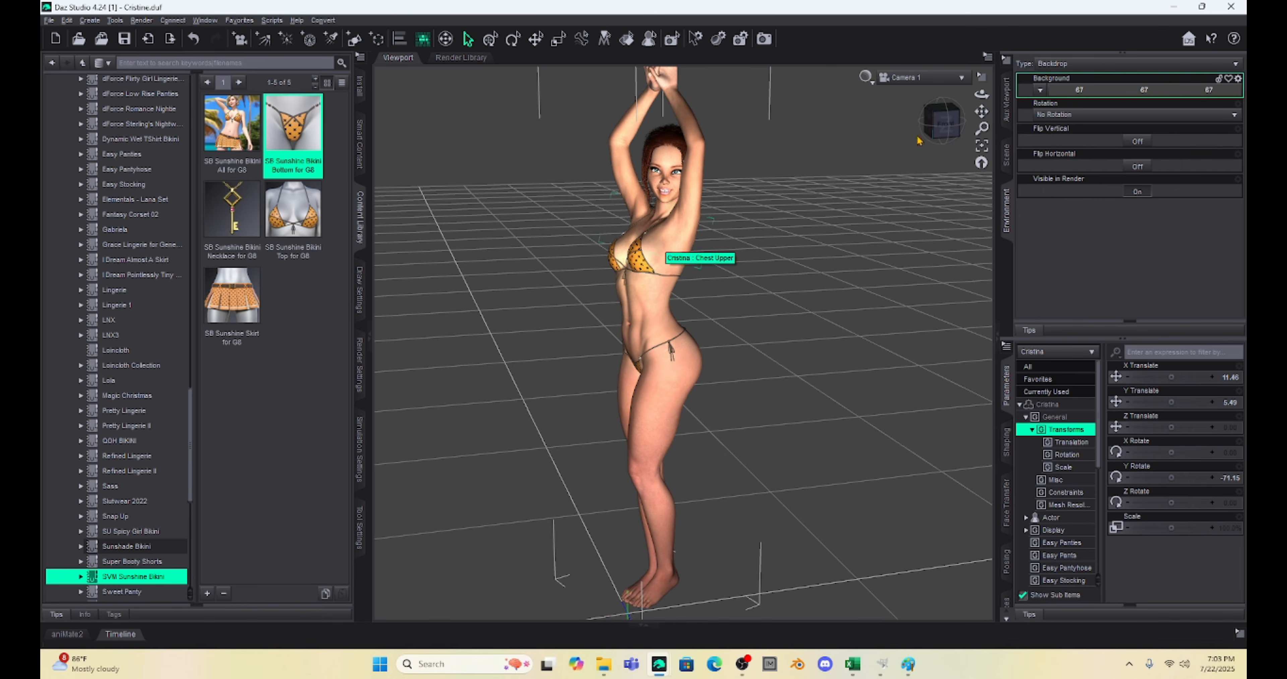
Display the scene hierarchy with Cristina selected and collapse all expanded folders in the content library.
{"action": "left_click", "coordinate": [997, 167]}
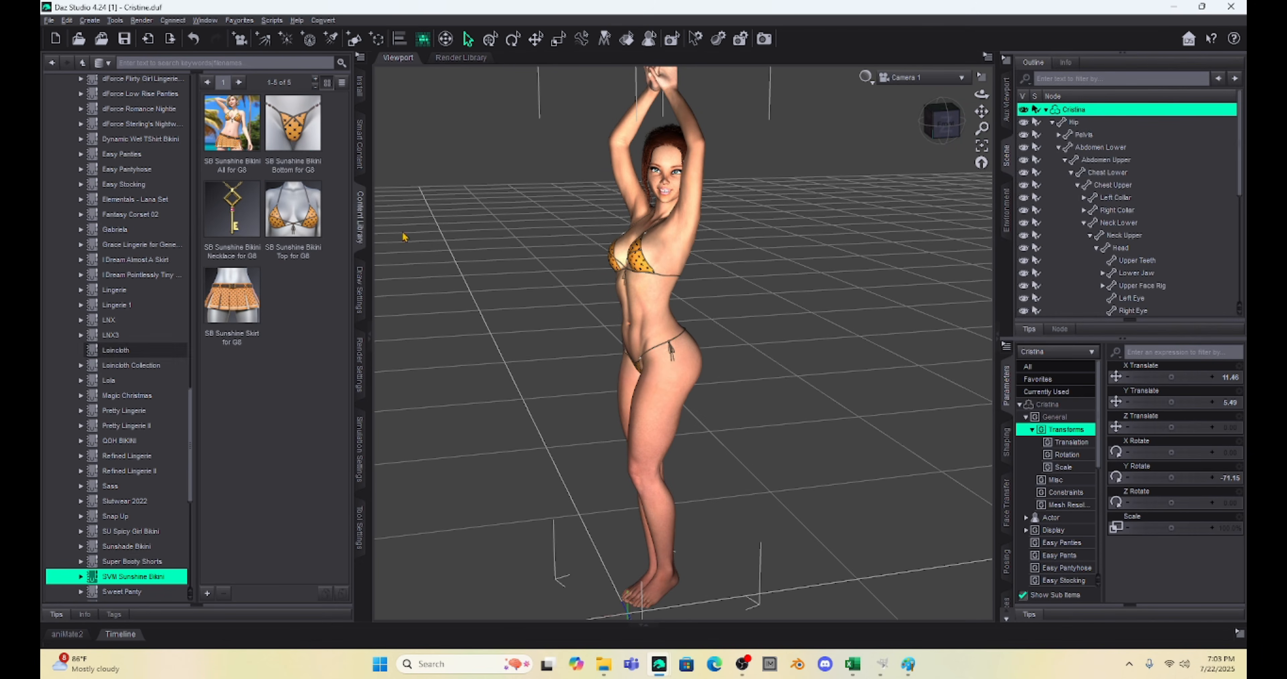
{"action": "scroll", "coordinate": [116, 228], "scroll_direction": "up", "scroll_amount": 15}
{"action": "scroll", "coordinate": [116, 228], "scroll_direction": "up", "scroll_amount": 15}
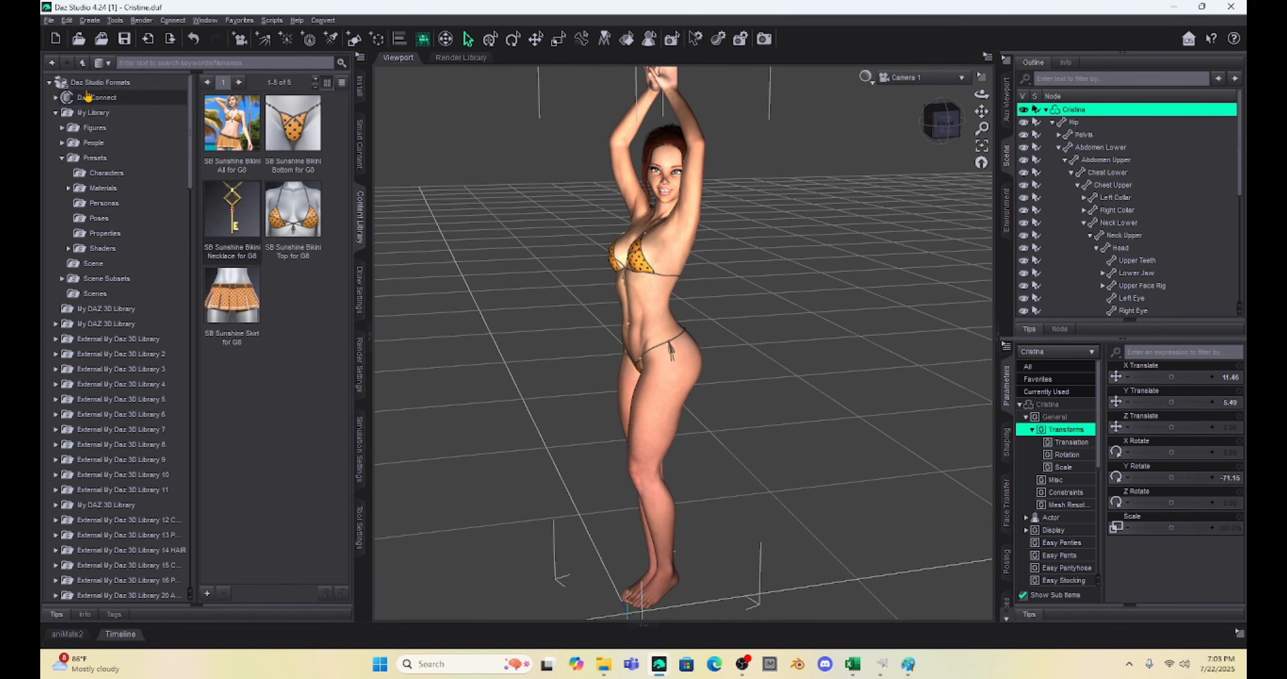
{"action": "right_click", "coordinate": [86, 82]}
{"action": "left_click", "coordinate": [106, 143]}
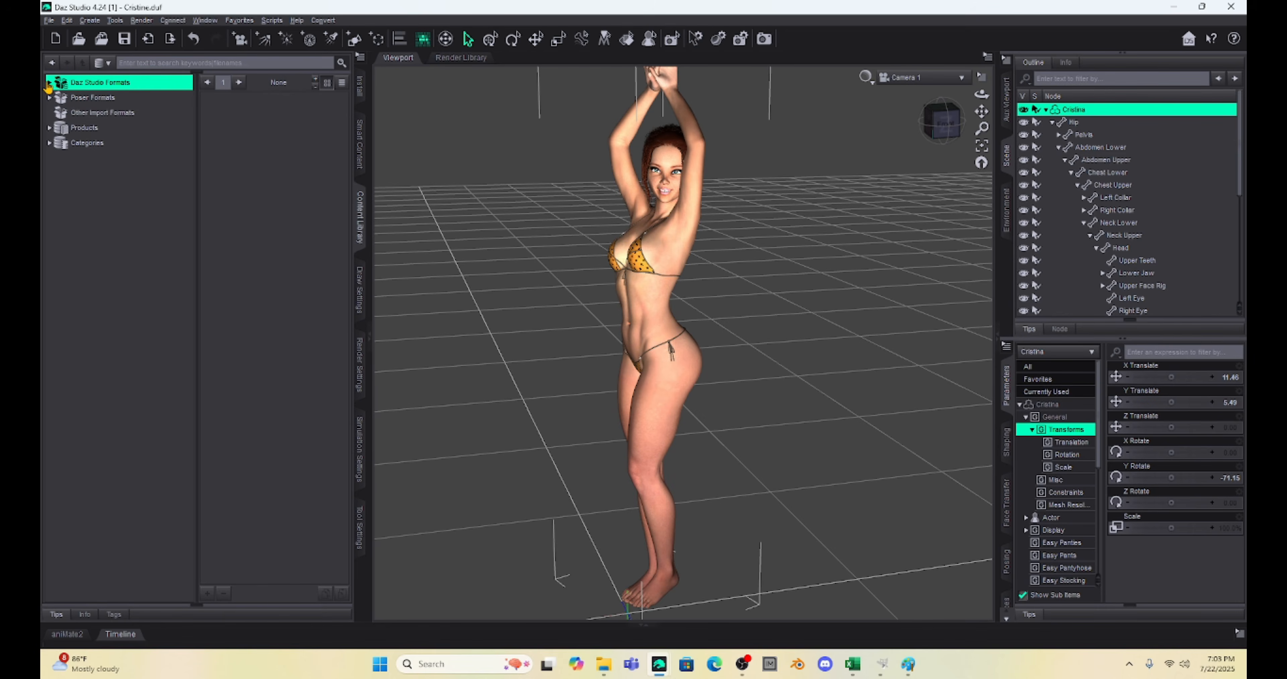
Apply the Tribal 1 layered preset from My Library, Presets, Materials, Layered-Images to Cristina.
{"action": "left_click", "coordinate": [49, 82]}
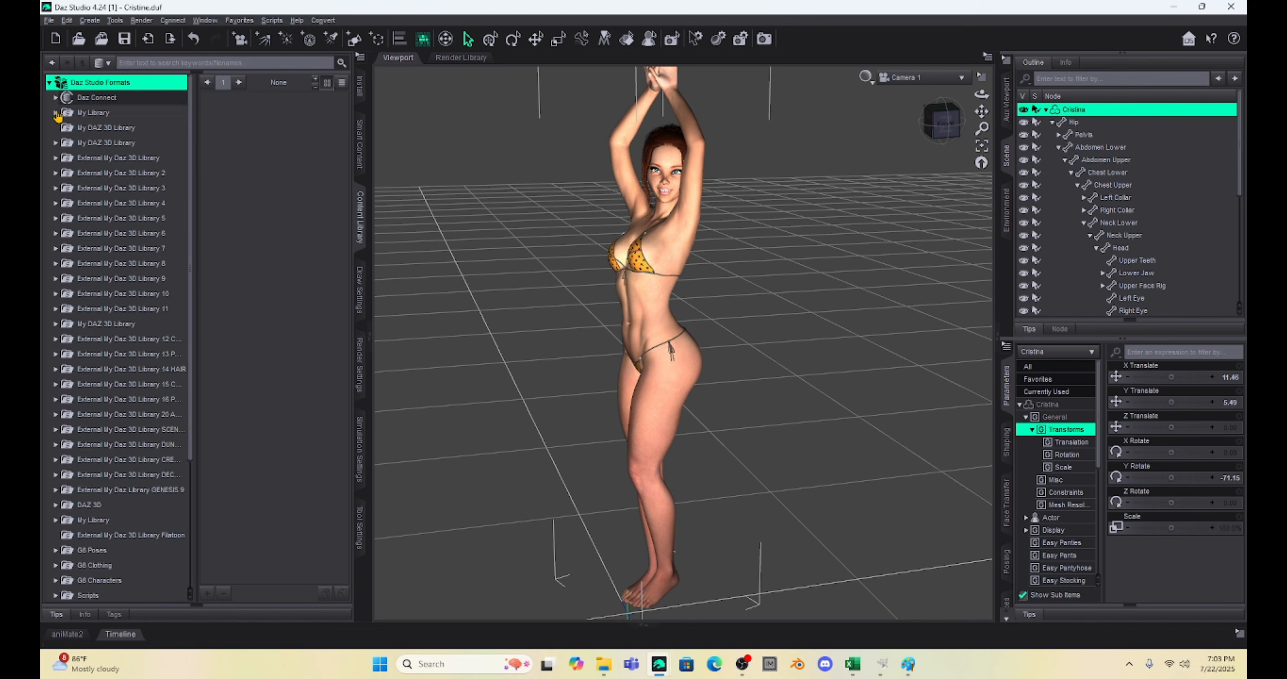
{"action": "left_click", "coordinate": [56, 113]}
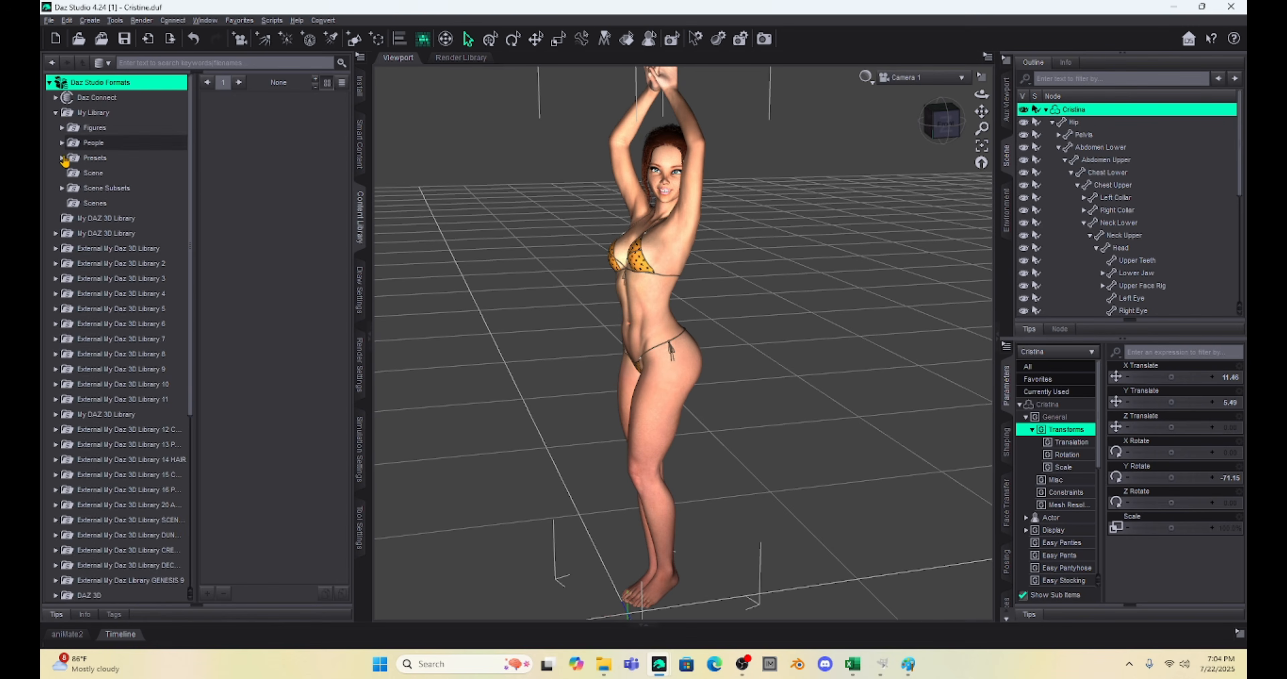
{"action": "left_click", "coordinate": [62, 158]}
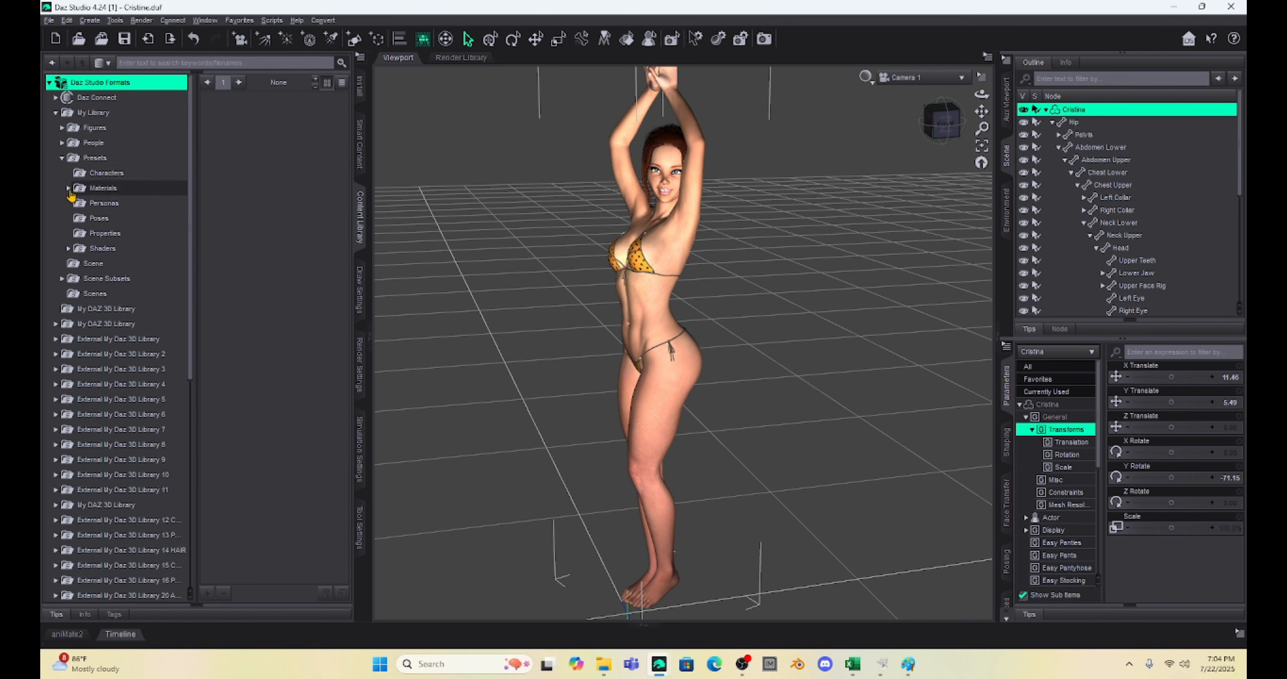
{"action": "left_click", "coordinate": [68, 190]}
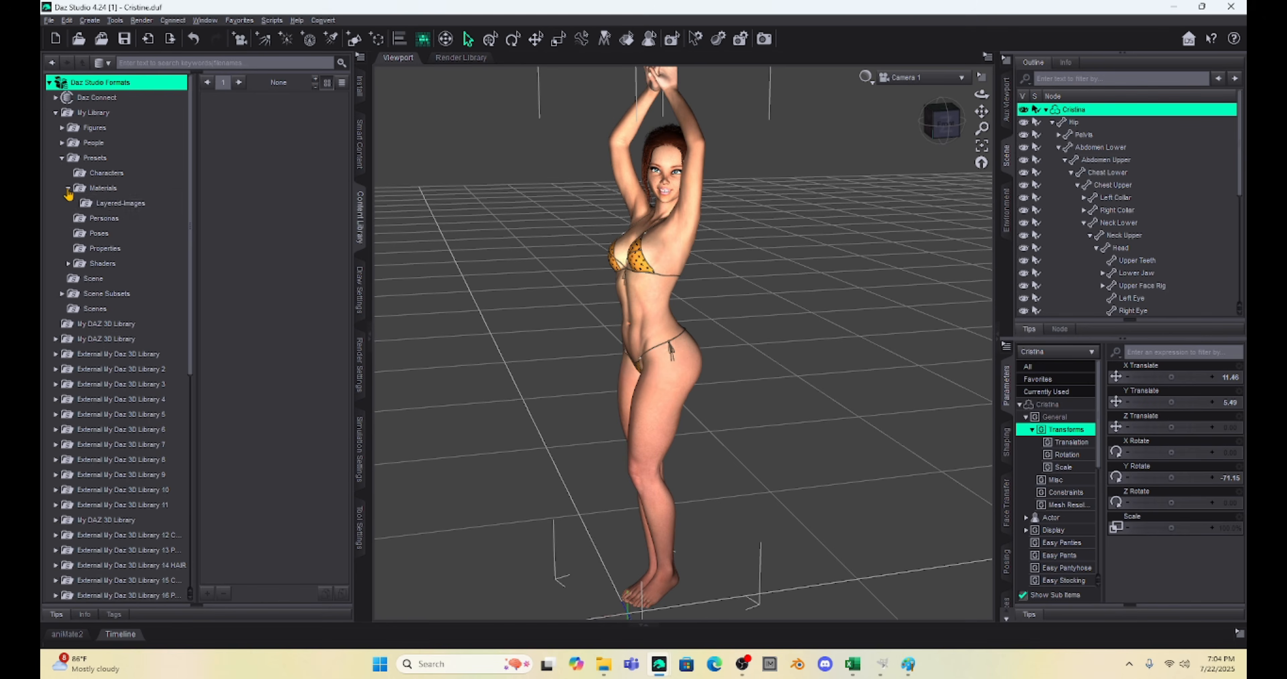
{"action": "left_click", "coordinate": [121, 205]}
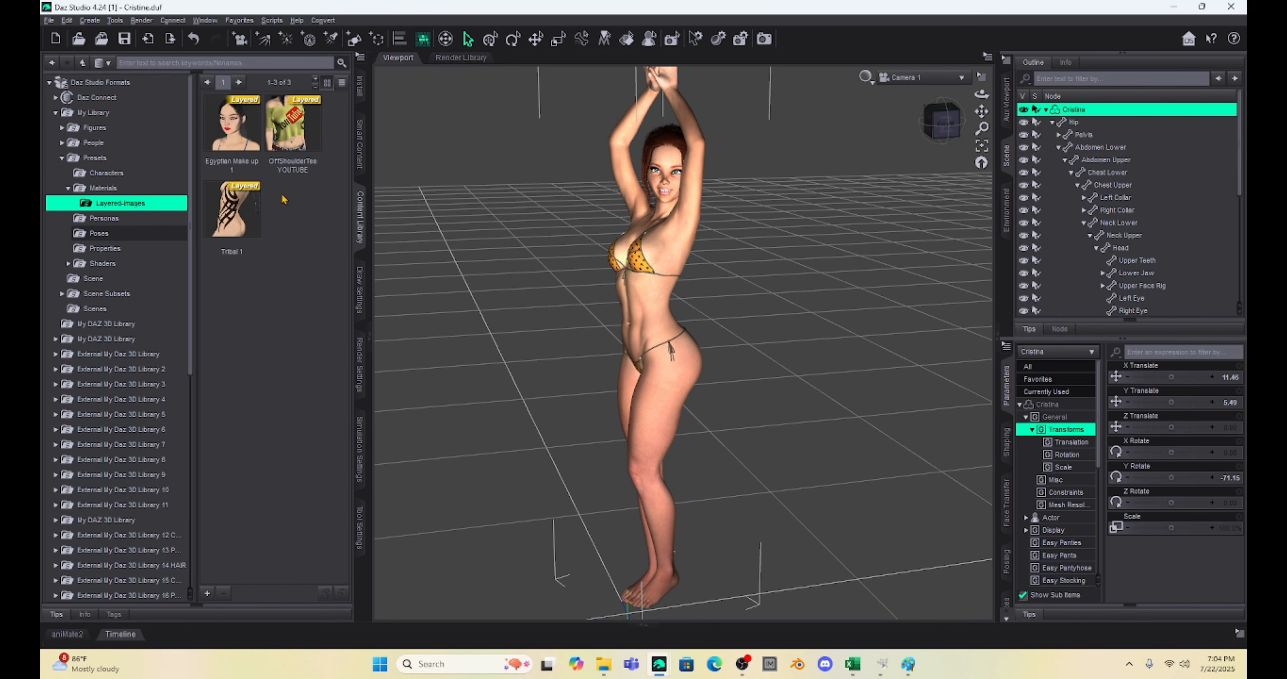
{"action": "double_click", "coordinate": [249, 218]}
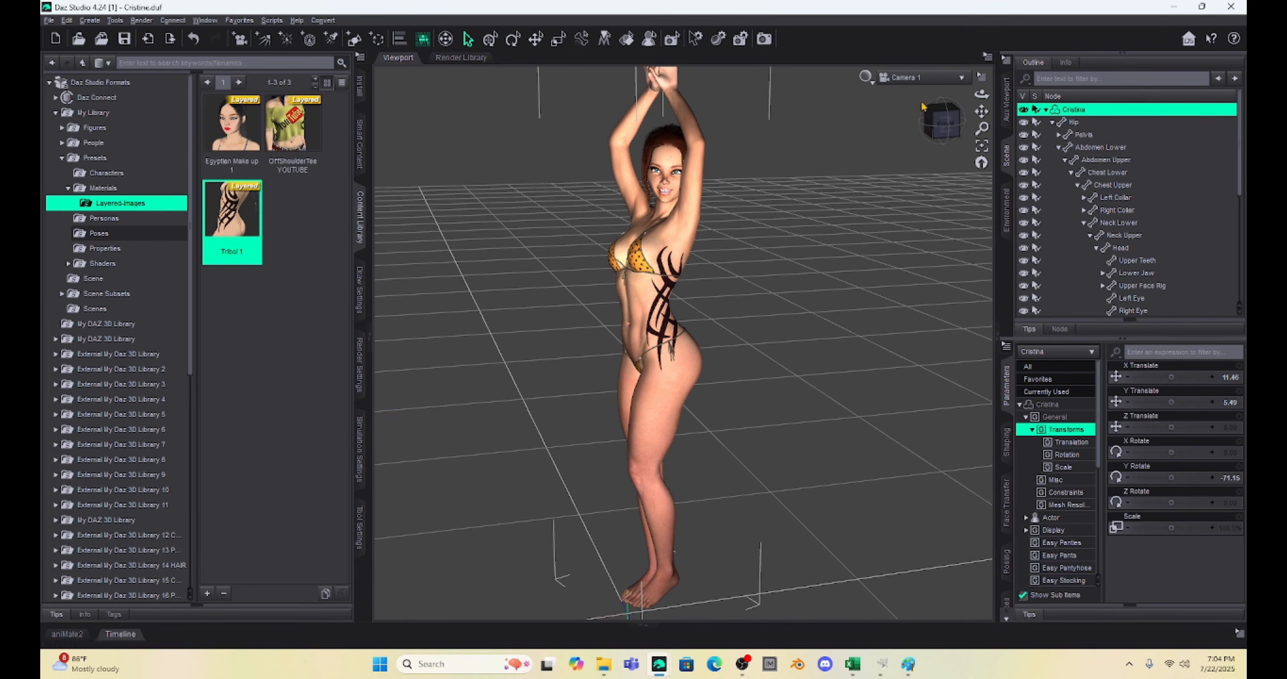
{"action": "mouse_move", "coordinate": [946, 125]}
{"action": "left_mouse_down"}
{"action": "mouse_move", "coordinate": [930, 128]}
{"action": "mouse_move", "coordinate": [952, 137]}
{"action": "left_mouse_up"}
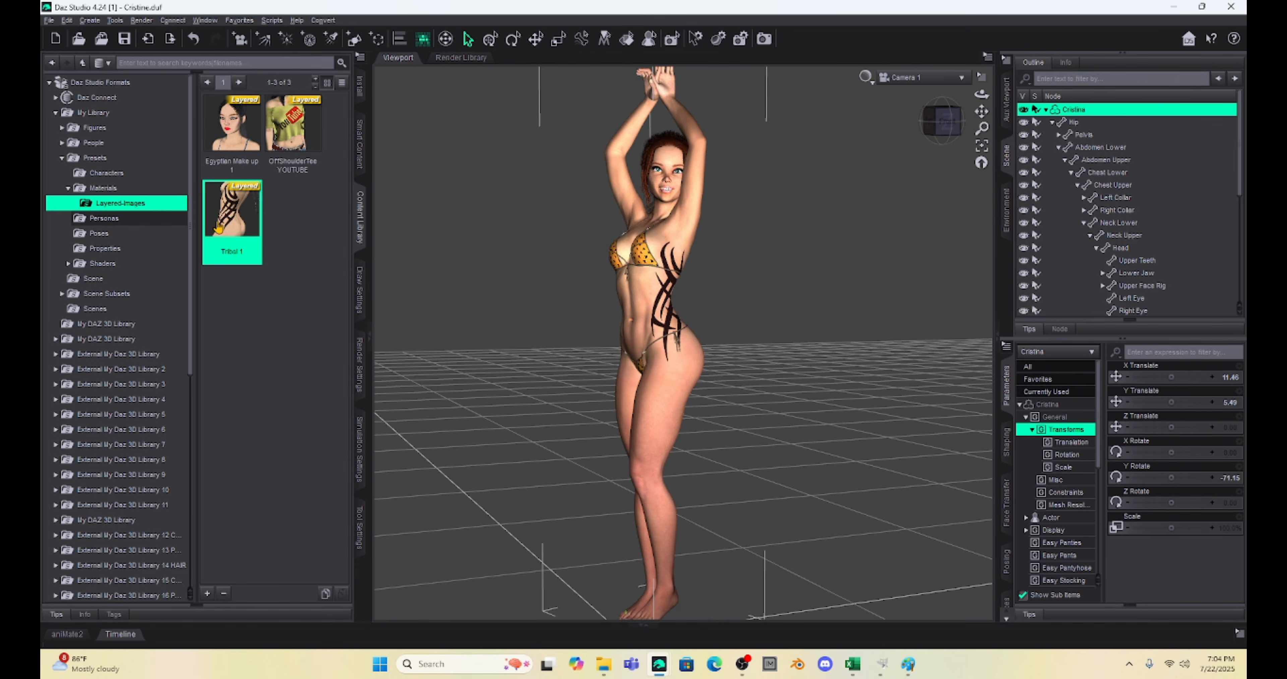
Categorize the Tribal 1 preset under People, Genesis 8 Female, Anatomy, Skin.
{"action": "mouse_move", "coordinate": [218, 228]}
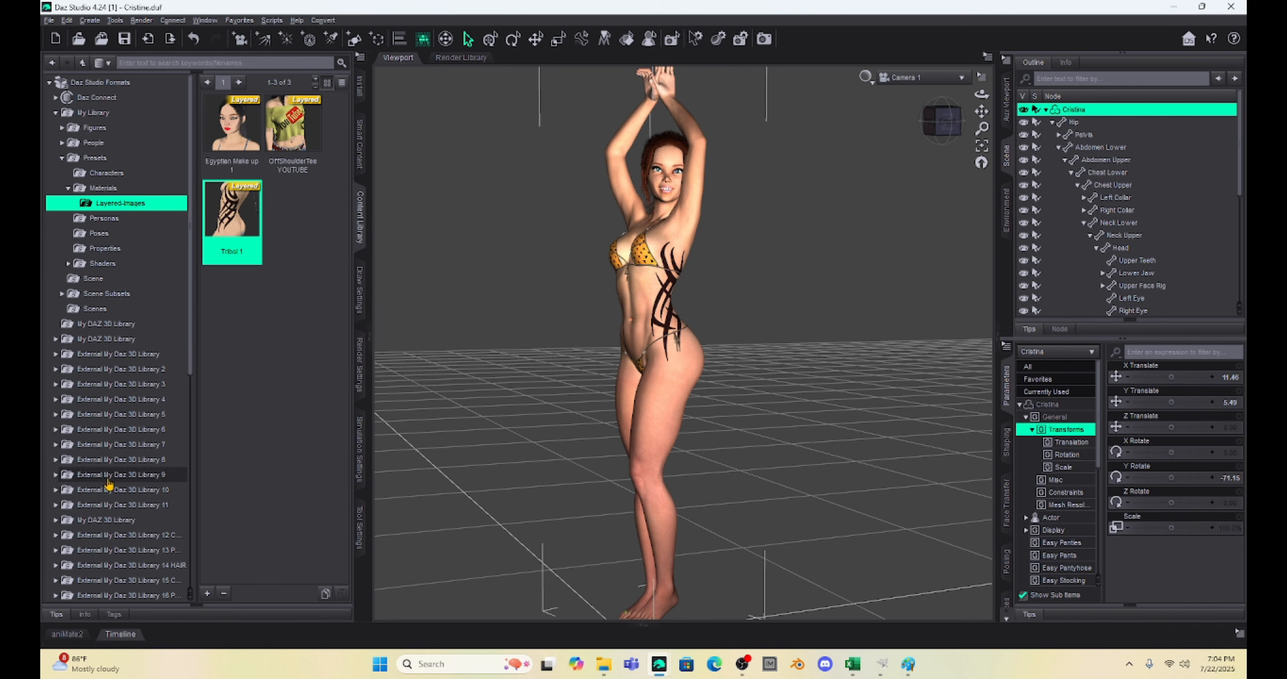
{"action": "right_click", "coordinate": [228, 216]}
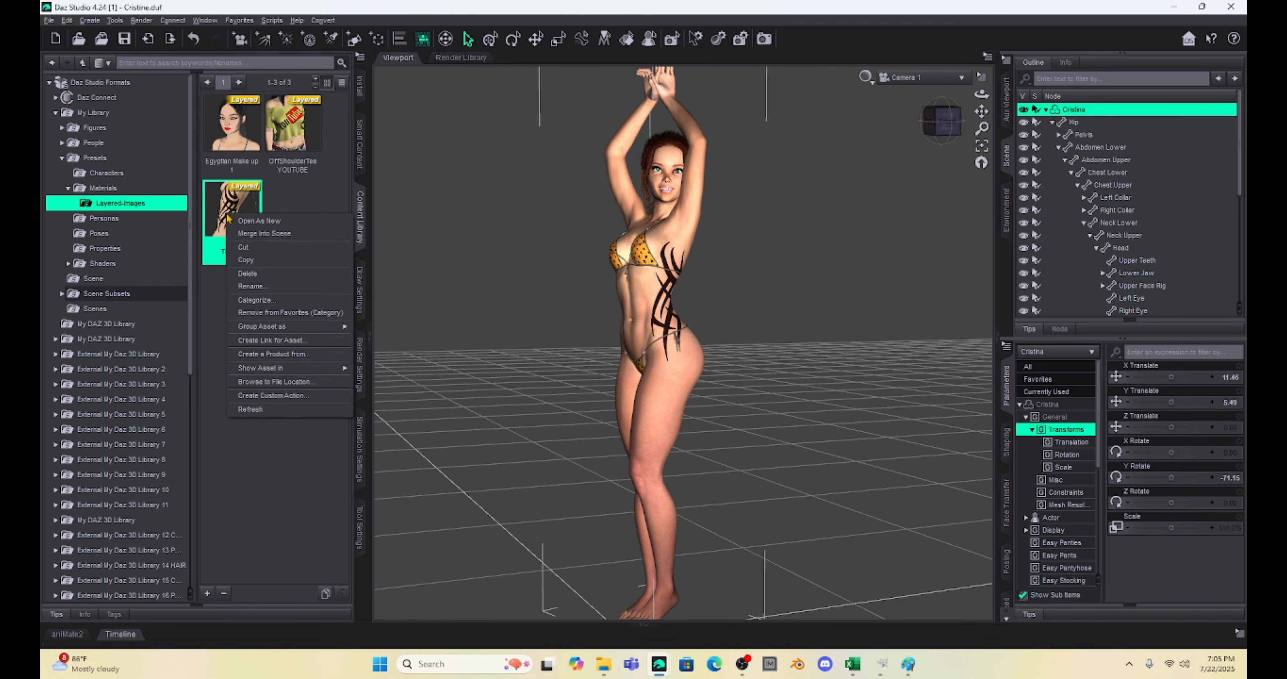
{"action": "left_click", "coordinate": [251, 301]}
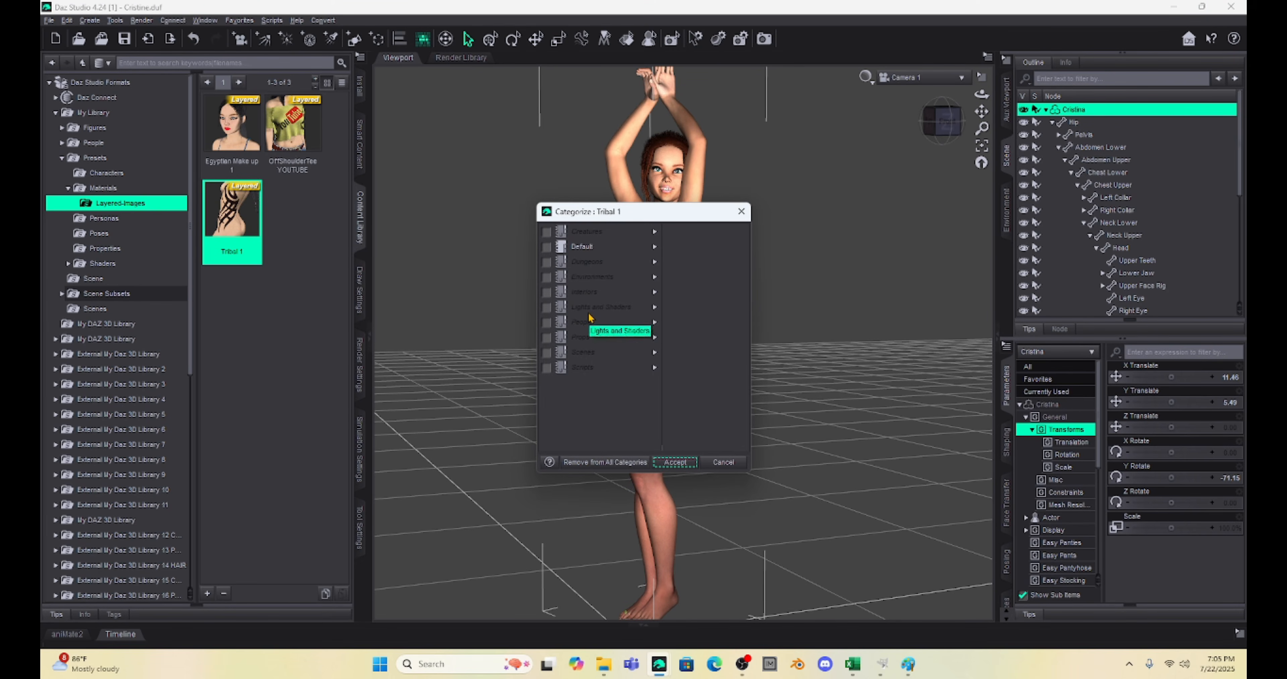
{"action": "left_click", "coordinate": [548, 323]}
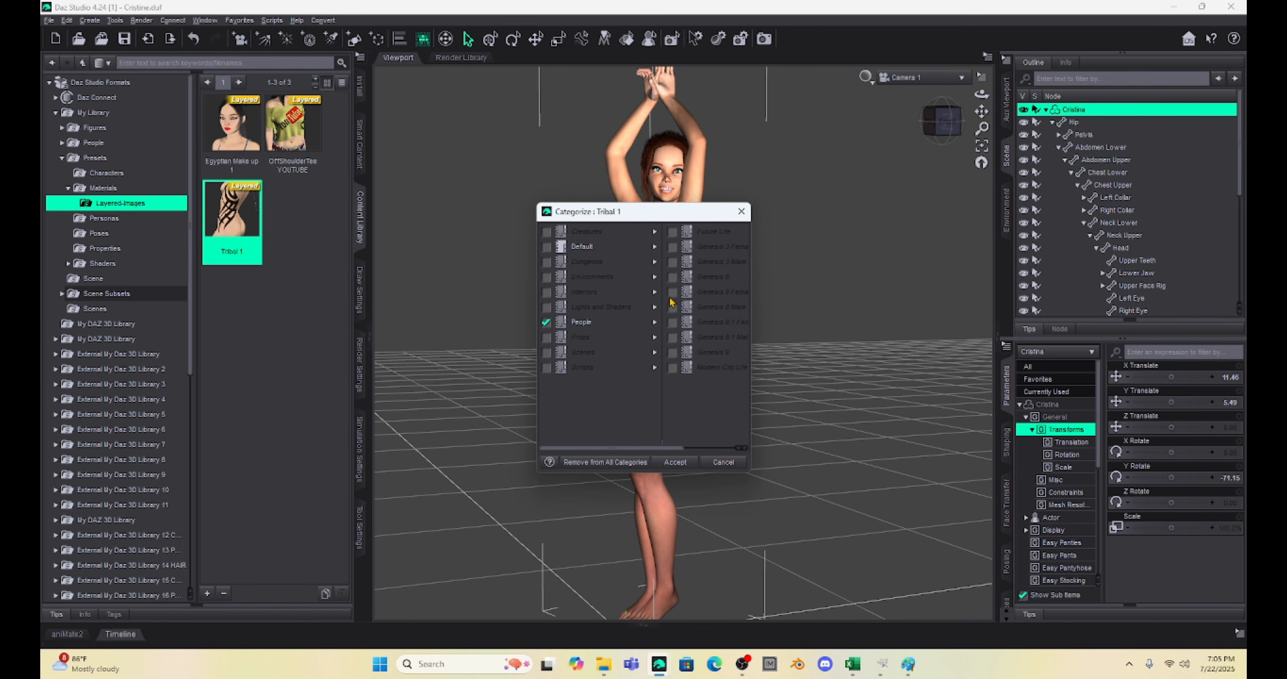
{"action": "left_click", "coordinate": [670, 293]}
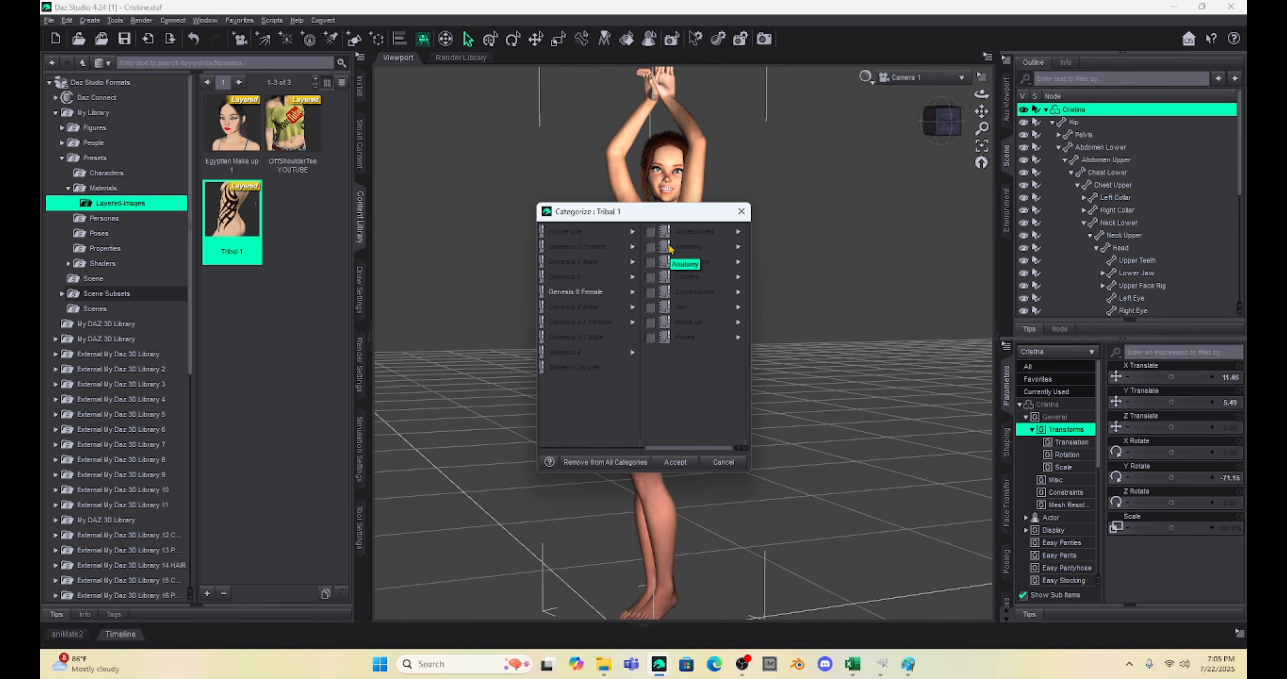
{"action": "left_click", "coordinate": [652, 249]}
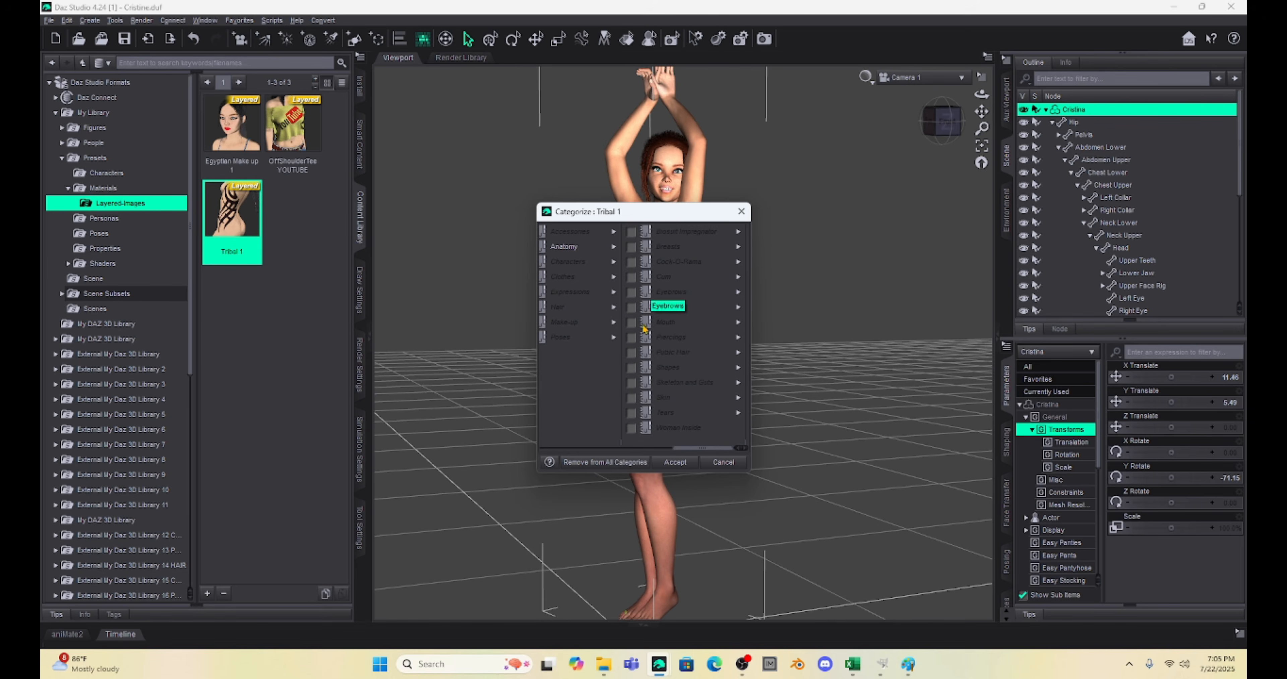
{"action": "left_click", "coordinate": [649, 398]}
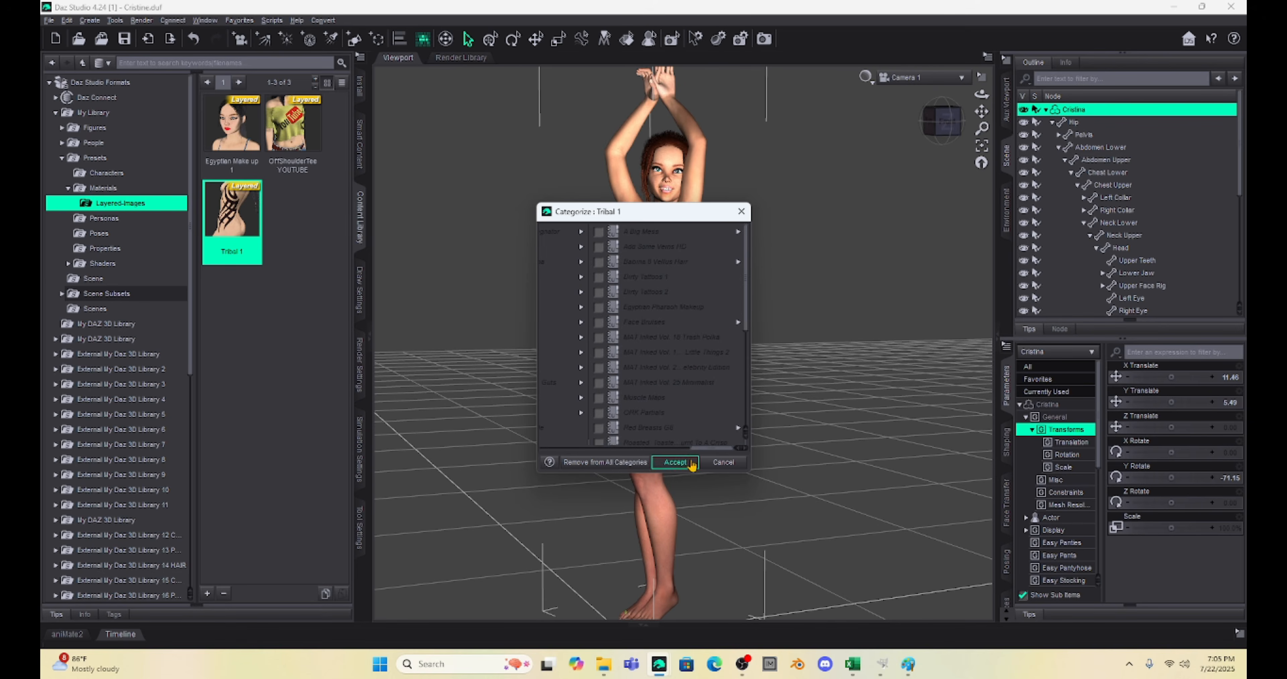
{"action": "left_click", "coordinate": [686, 462]}
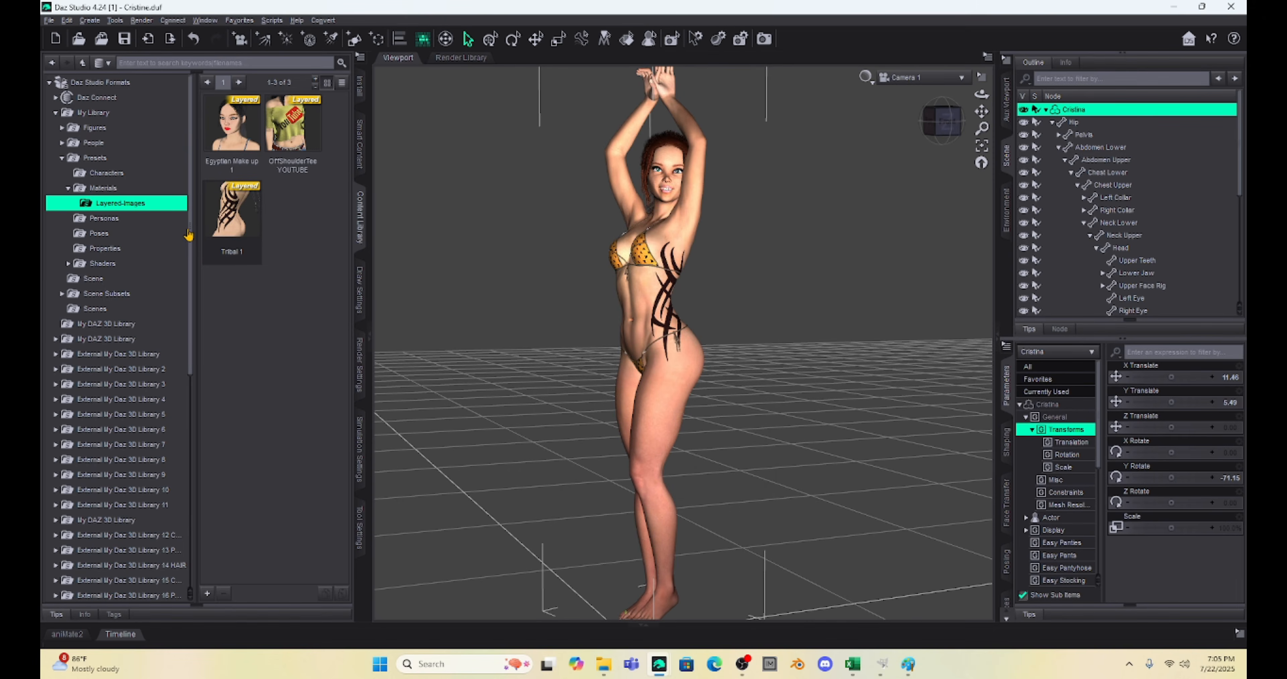
Browse the library categories through People, Genesis 8 Female and Anatomy to Skin to check the categorized preset.
{"action": "left_click_drag", "start_coordinate": [190, 237], "coordinate": [188, 517]}
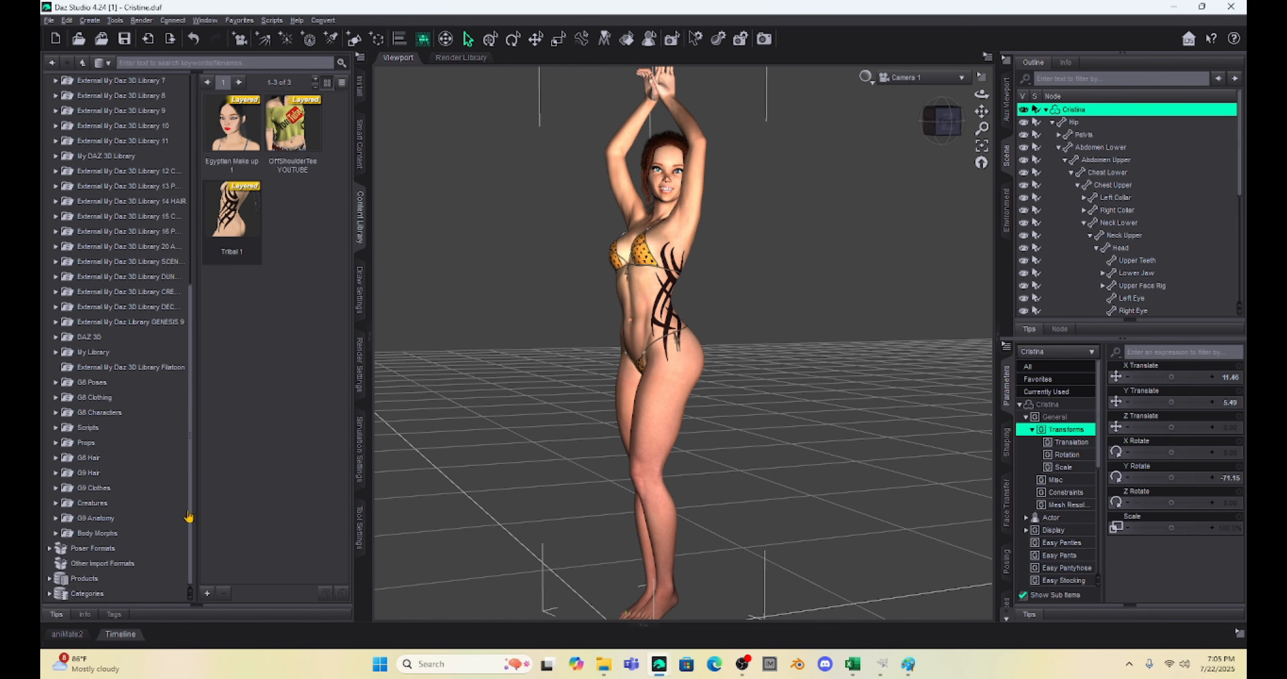
{"action": "left_click", "coordinate": [49, 594]}
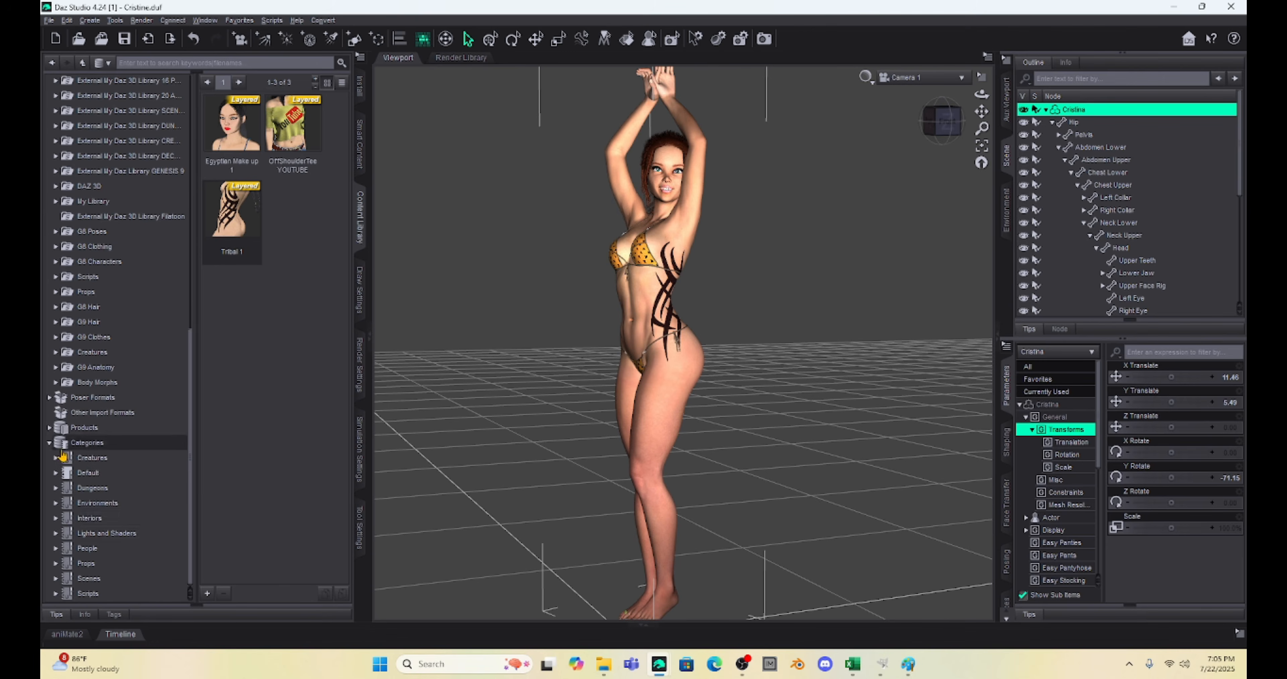
{"action": "left_click", "coordinate": [55, 548]}
{"action": "left_click", "coordinate": [62, 477]}
{"action": "left_click", "coordinate": [68, 482]}
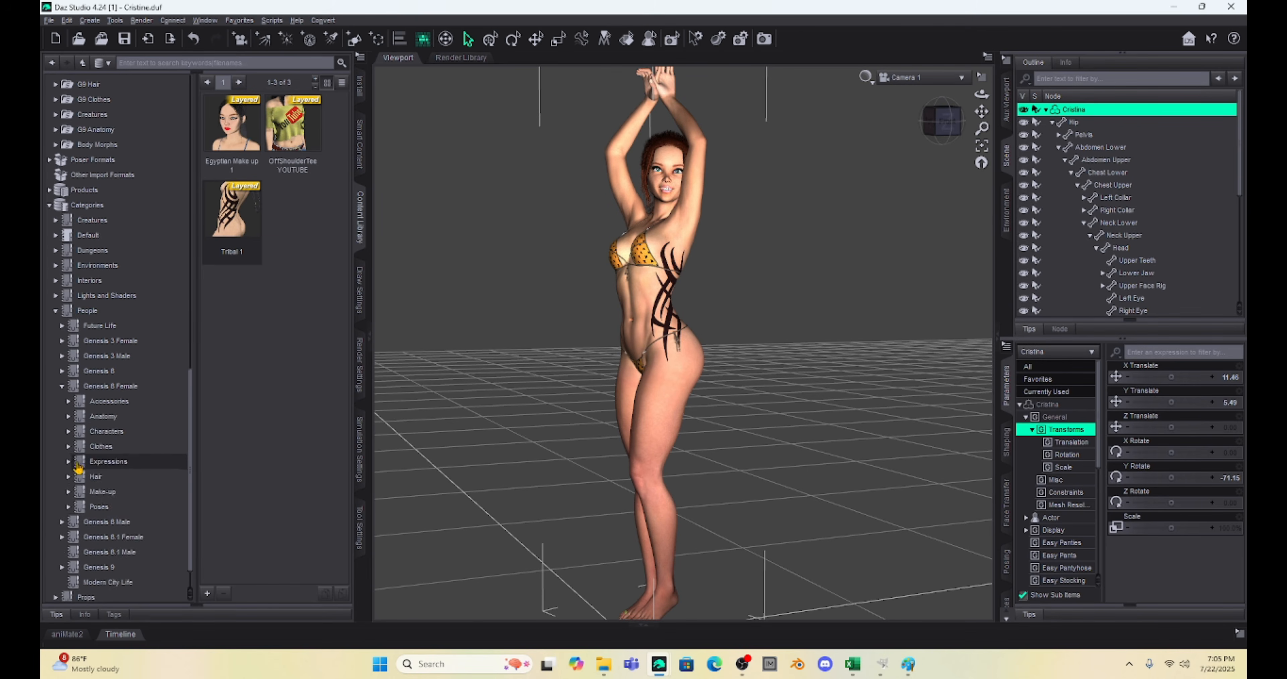
{"action": "left_click", "coordinate": [74, 596]}
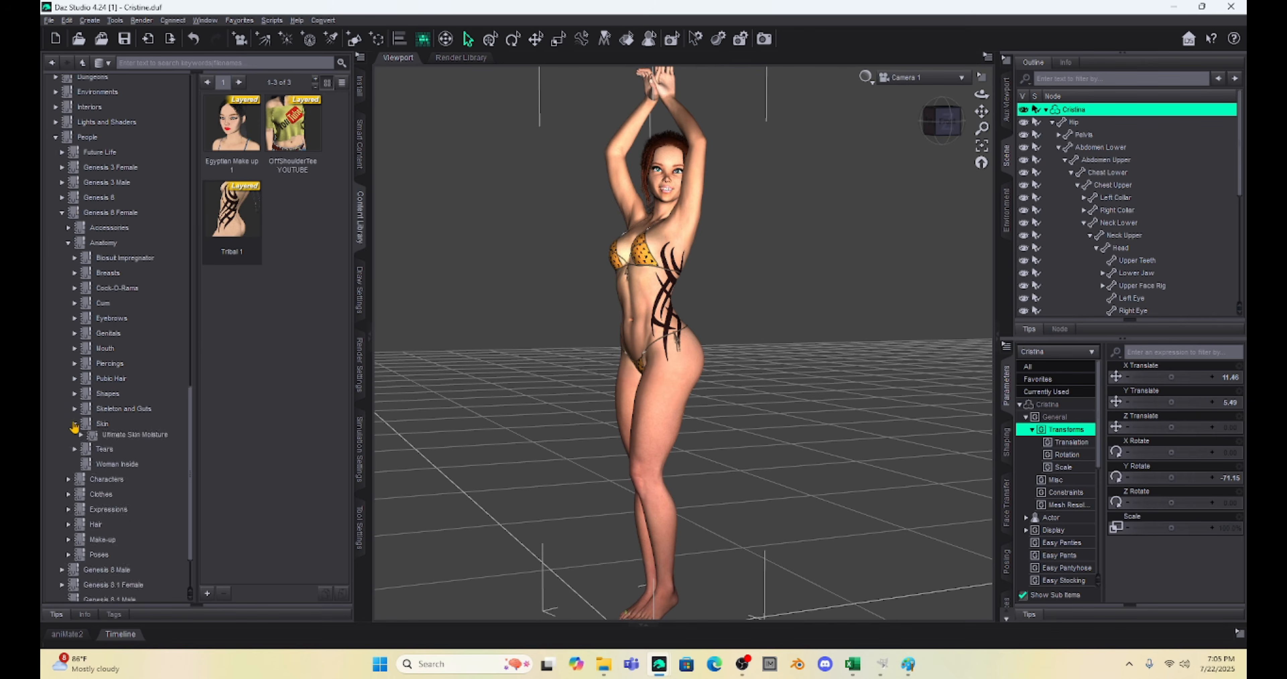
{"action": "left_click", "coordinate": [103, 424]}
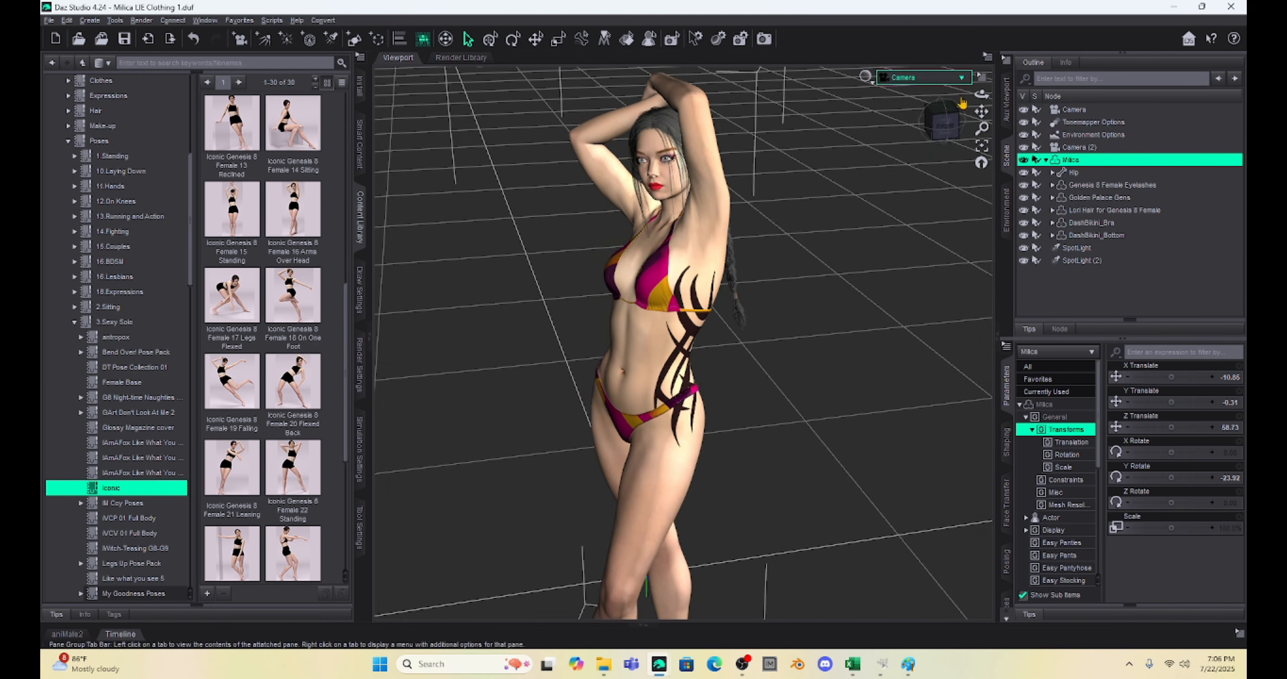
Set Eyes Side-Side to about -76% and Gayll Mouth AH to about 46% on Milica's head.
{"action": "left_click_drag", "start_coordinate": [941, 120], "coordinate": [983, 59]}
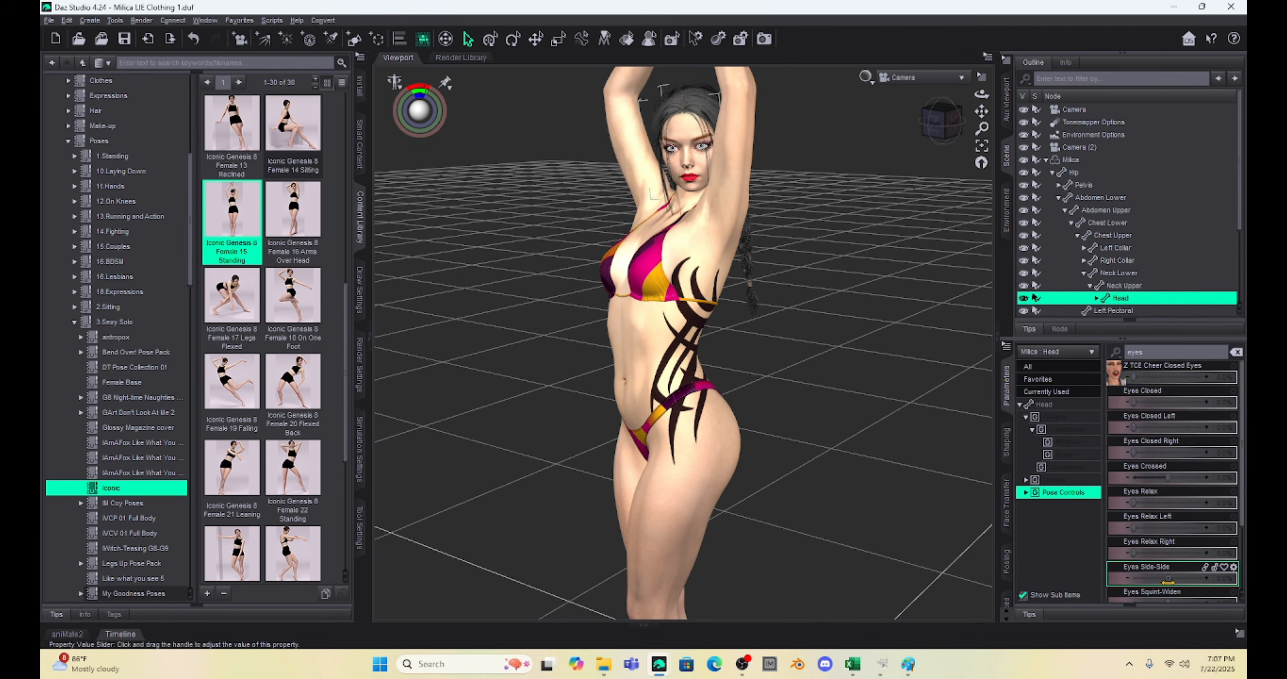
{"action": "mouse_move", "coordinate": [1167, 578]}
{"action": "left_mouse_down"}
{"action": "mouse_move", "coordinate": [1179, 578]}
{"action": "mouse_move", "coordinate": [1156, 578]}
{"action": "left_mouse_up"}
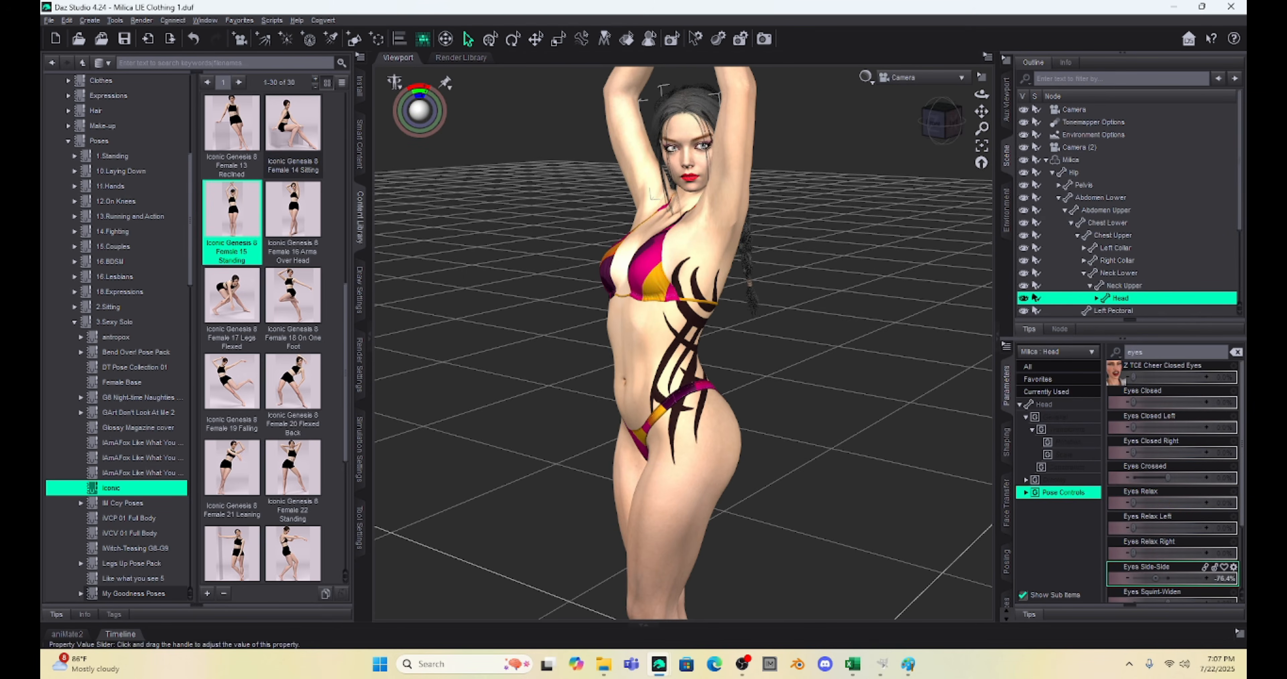
{"action": "double_click", "coordinate": [1157, 353]}
{"action": "type", "text": "mouth"}
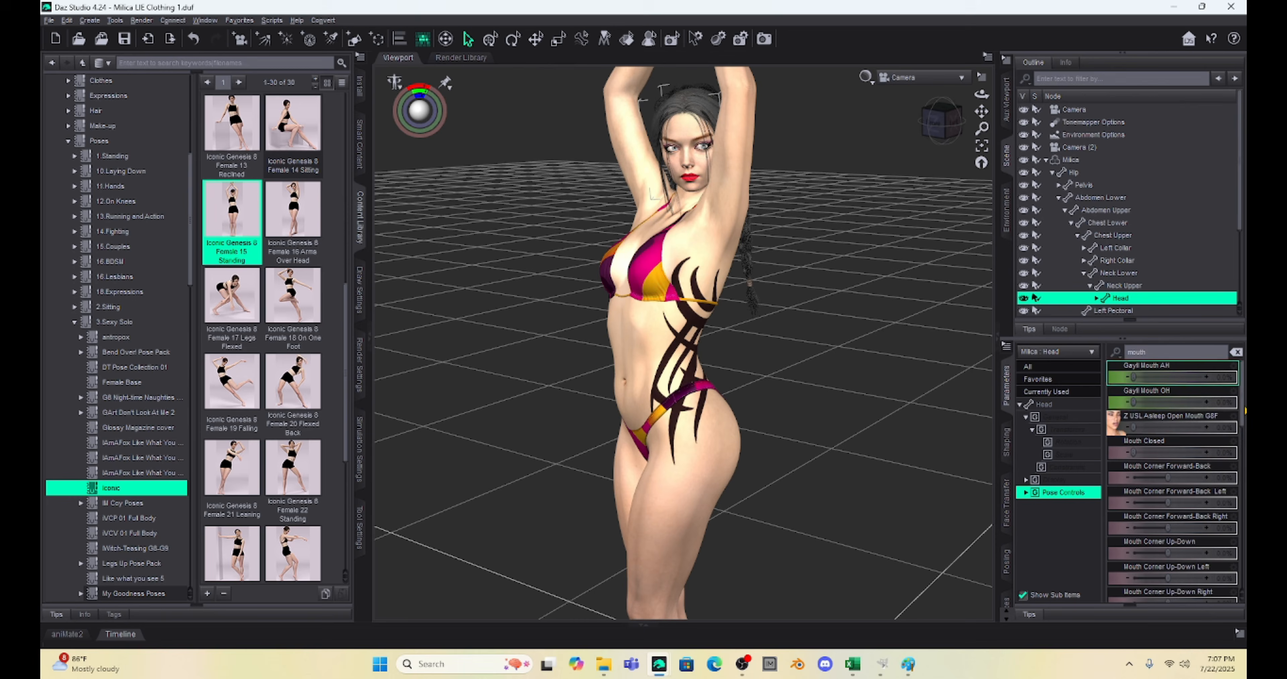
{"action": "left_click_drag", "start_coordinate": [1133, 378], "coordinate": [1169, 380]}
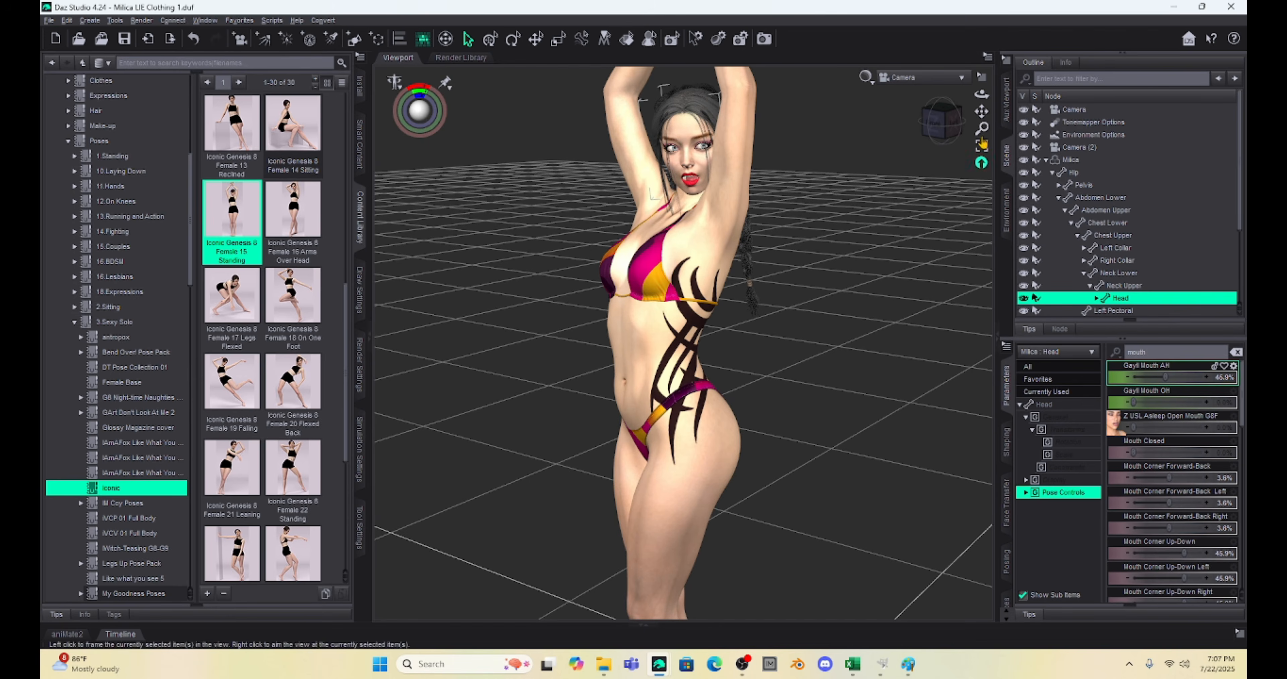
{"action": "left_click_drag", "start_coordinate": [981, 110], "coordinate": [971, 104]}
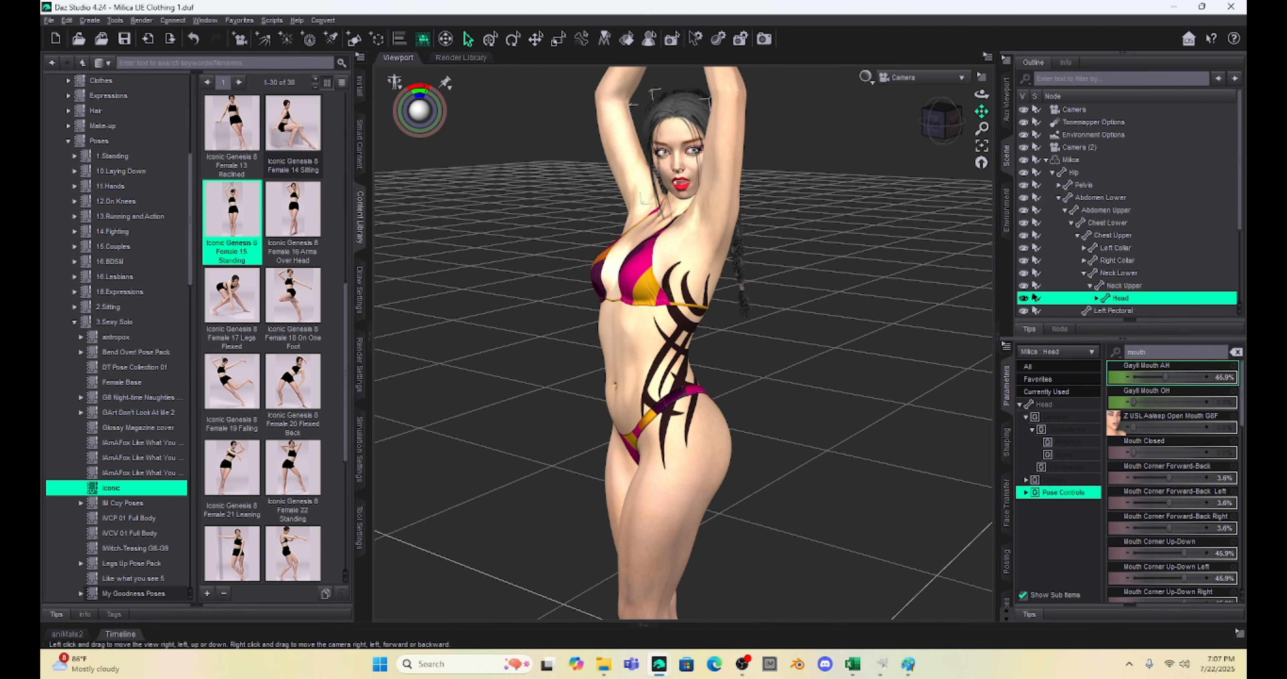
{"action": "scroll", "coordinate": [846, 297], "scroll_direction": "up", "scroll_amount": 1}
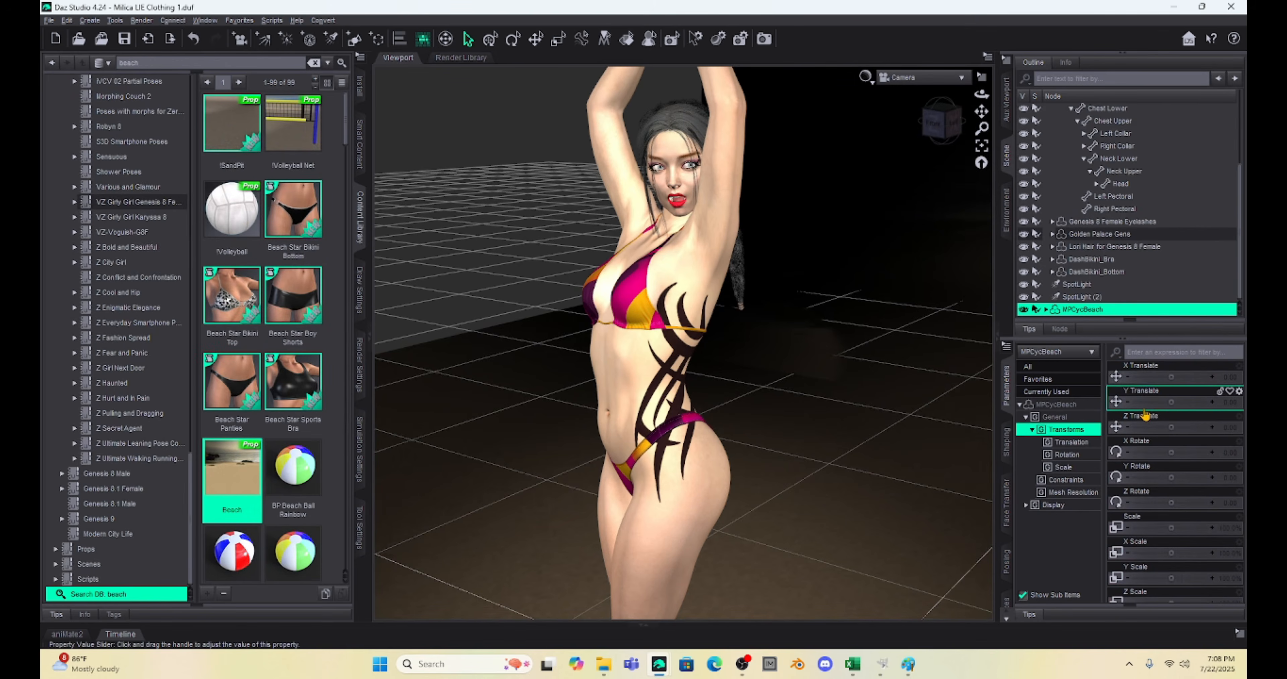
Rotate the MPCycBeach backdrop to about 33 degrees around Y and collapse the content library to enlarge the viewport.
{"action": "left_click_drag", "start_coordinate": [1173, 479], "coordinate": [1188, 478]}
{"action": "scroll", "coordinate": [787, 431], "scroll_direction": "down", "scroll_amount": 3}
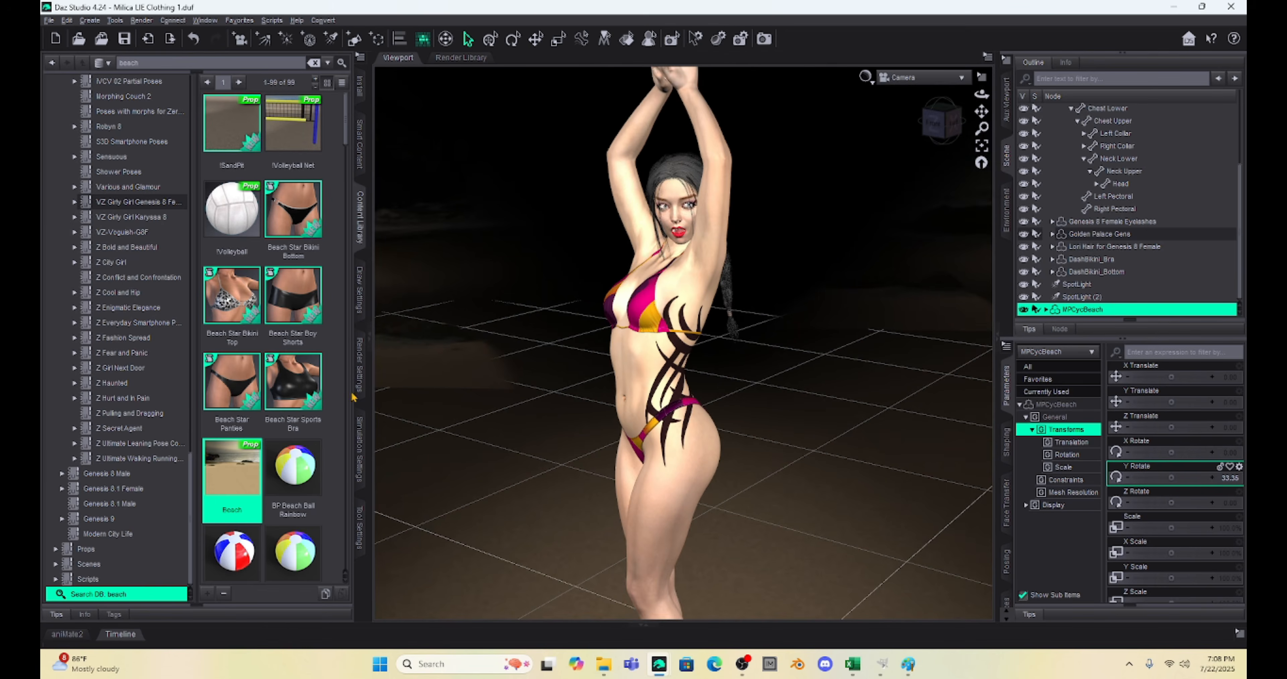
{"action": "left_click", "coordinate": [368, 344]}
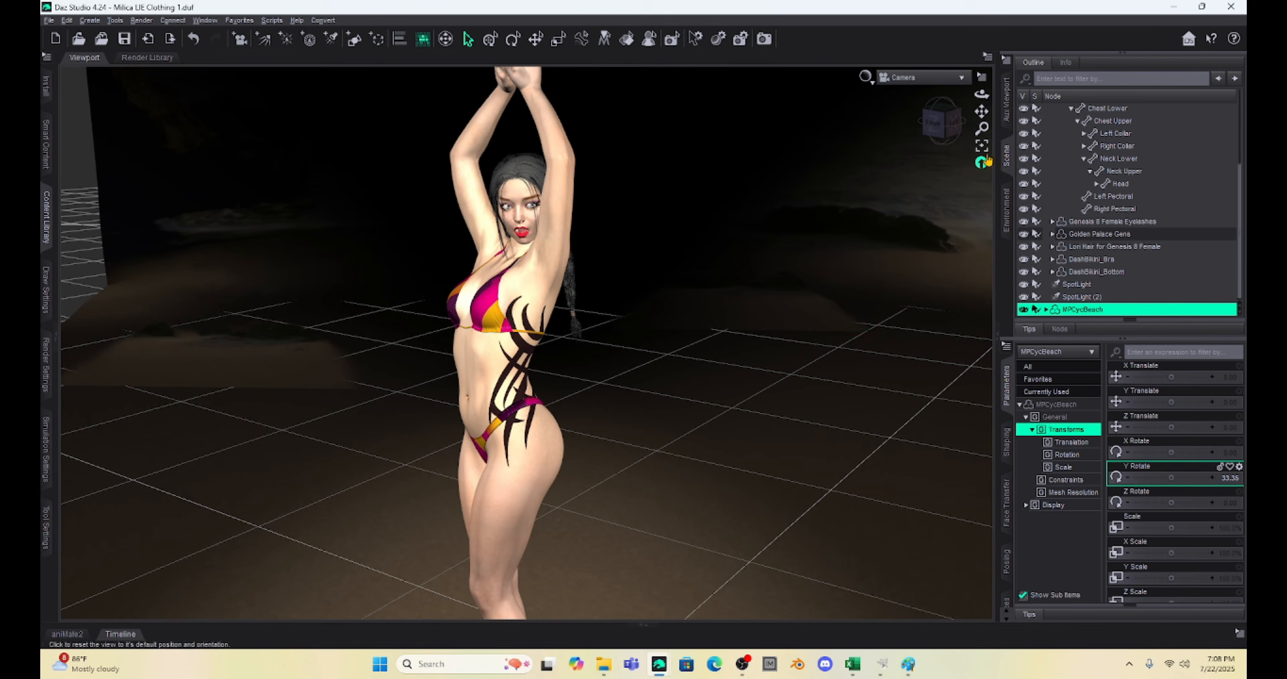